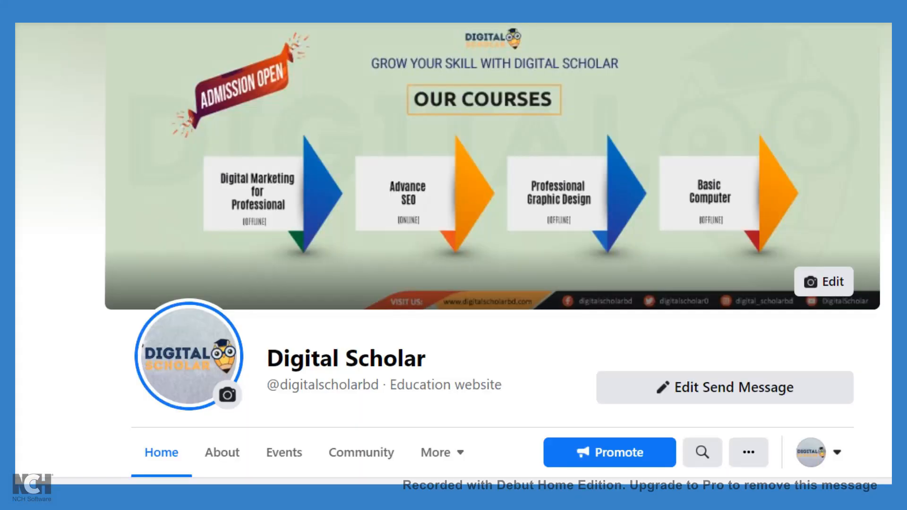
Step: Leave the slideshow and open the Digital Scholar Facebook page at facebook.com/digitalscholarbd in a new browser tab
key(Escape)
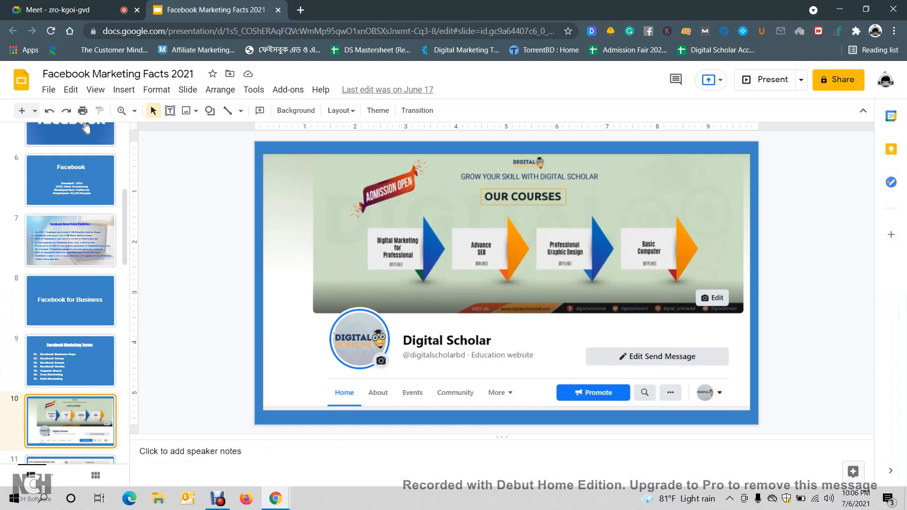
key(ctrl+t)
text(facebook.com)
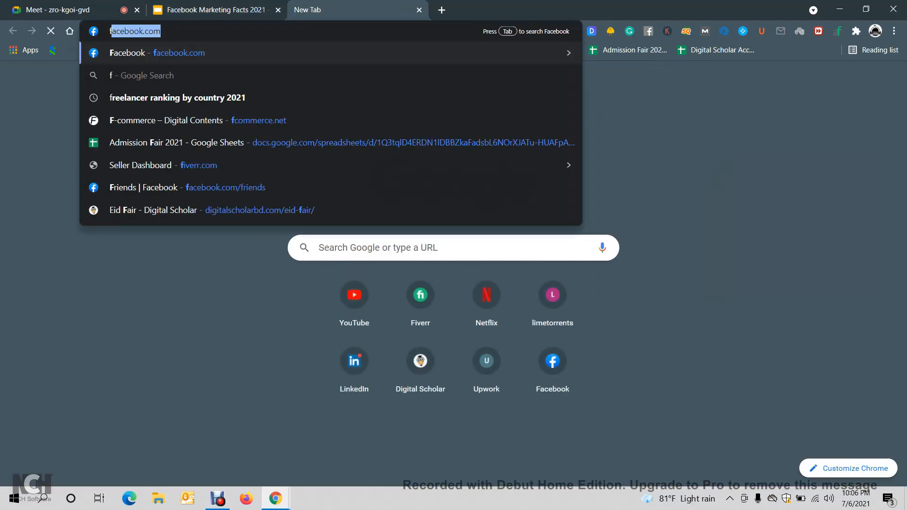
text(/d)
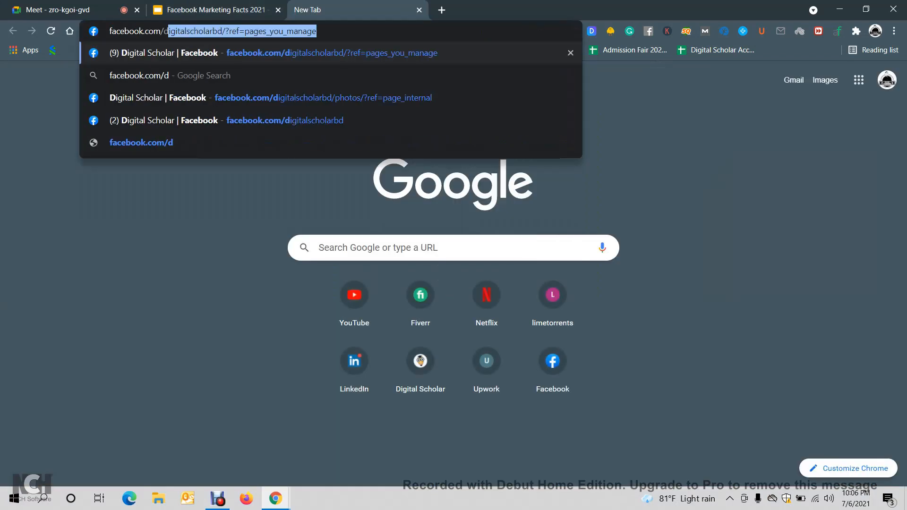
key(Return)
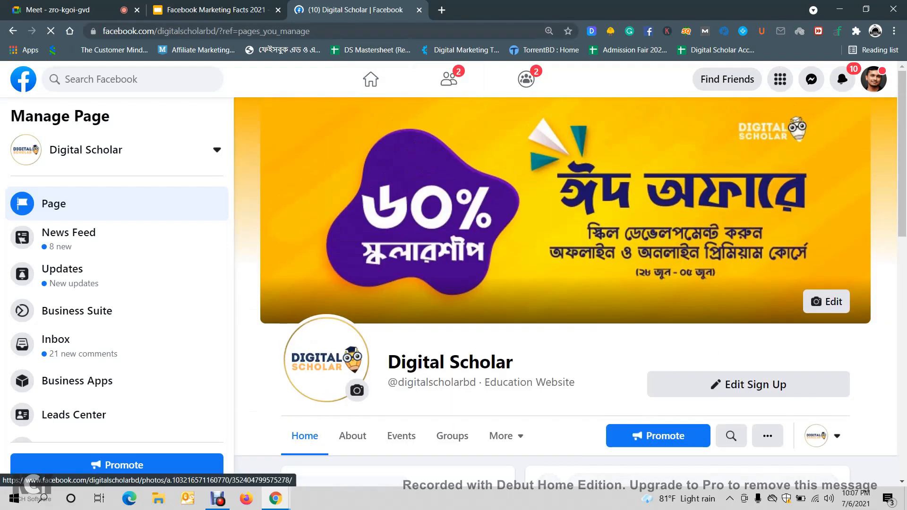
Step: Look through the Digital Scholar page's insights, page info, posts, photos and videos, ending back at the page header
scroll(566, 283, down, 5)
scroll(565, 283, down, 1)
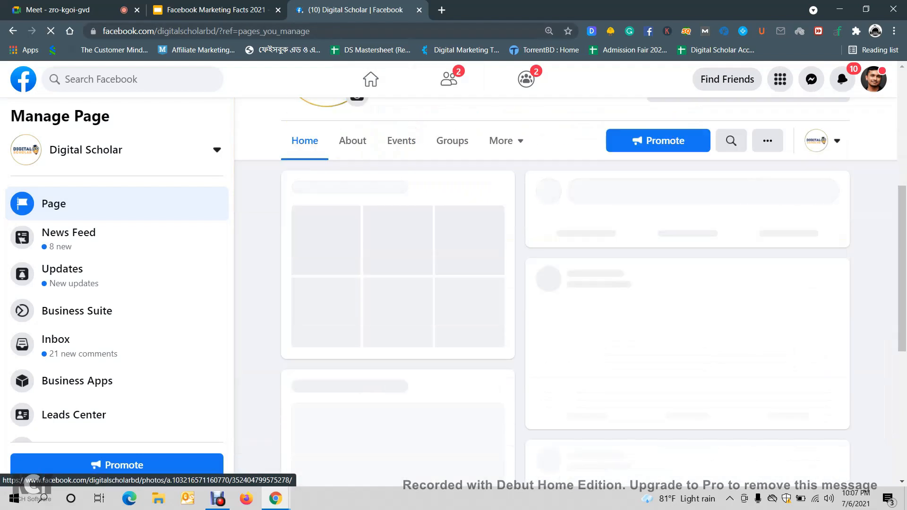
scroll(566, 292, down, 4)
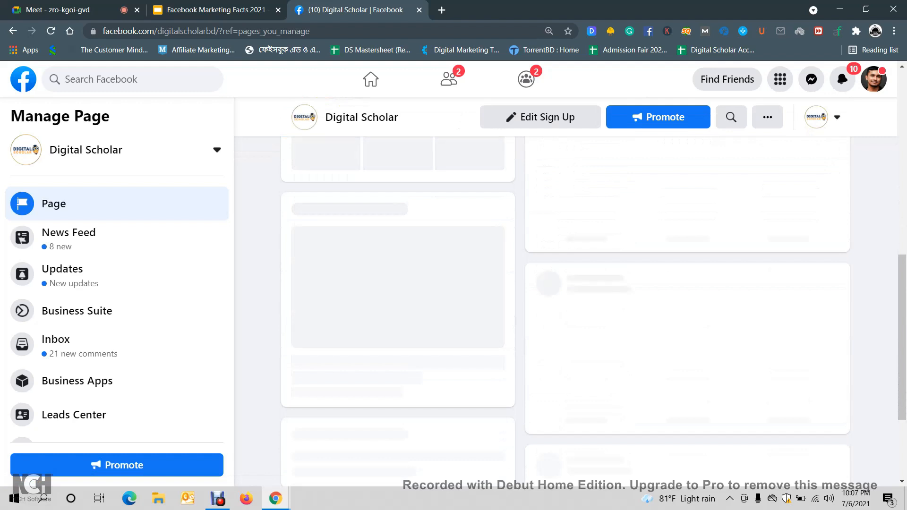
scroll(497, 483, down, 15)
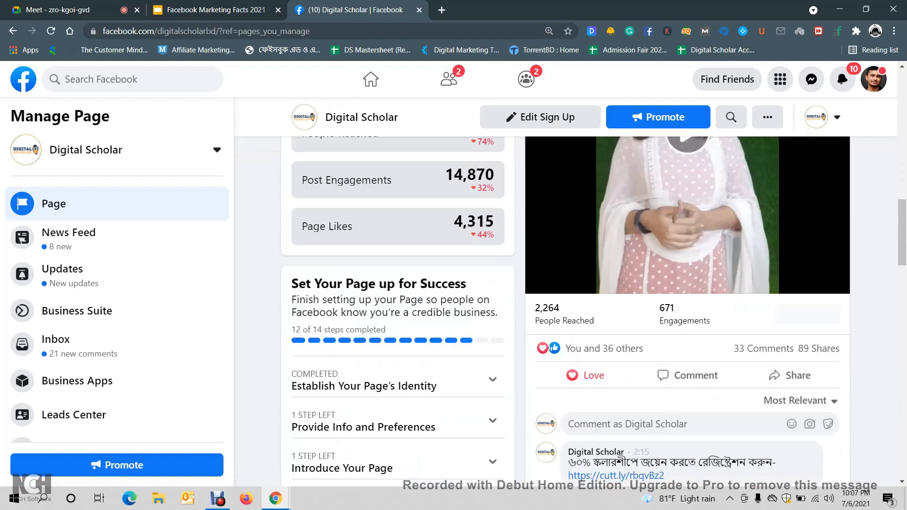
scroll(497, 483, down, 1)
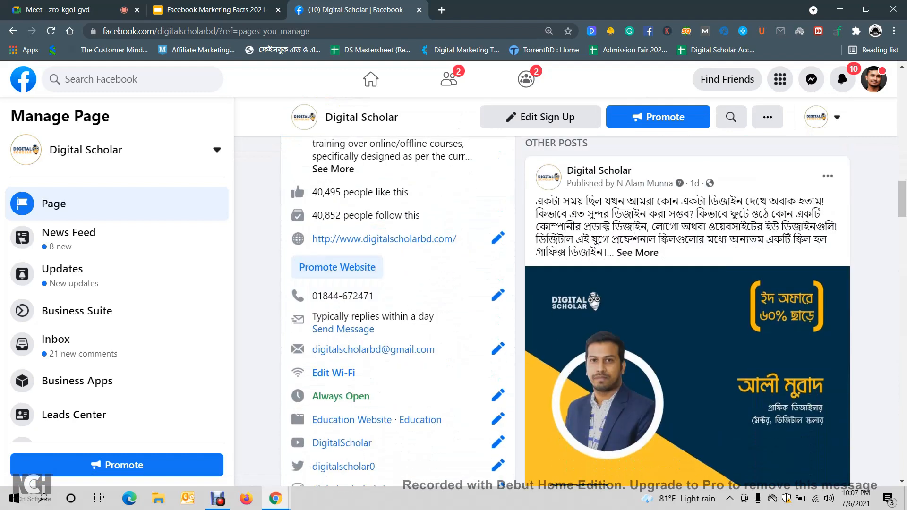
scroll(497, 484, down, 5)
scroll(497, 484, down, 12)
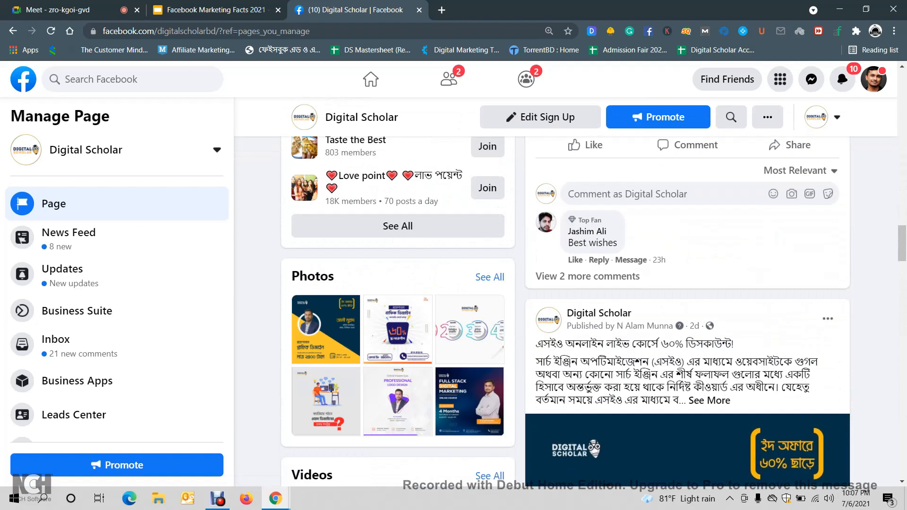
scroll(498, 484, up, 8)
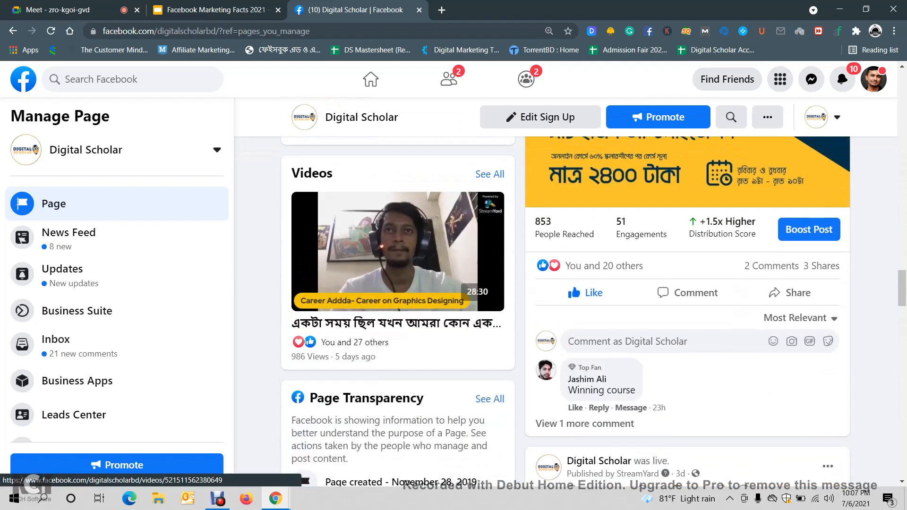
scroll(497, 484, down, 4)
scroll(497, 484, up, 18)
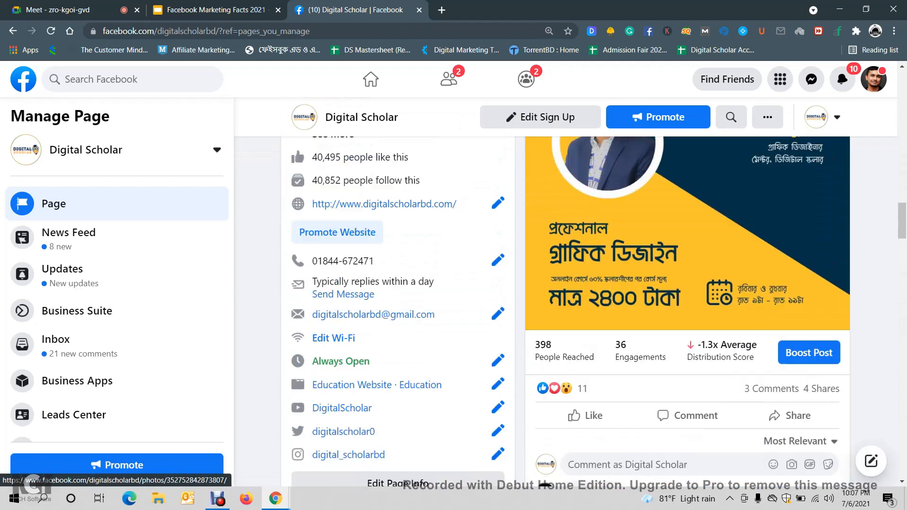
scroll(498, 484, up, 10)
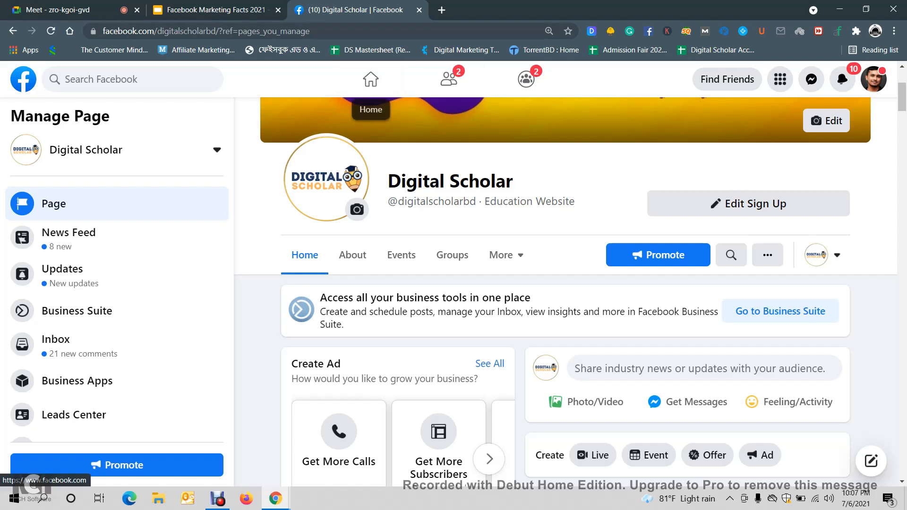
Step: Return to the Facebook home feed and review the menu's list of features and creation options
click(371, 79)
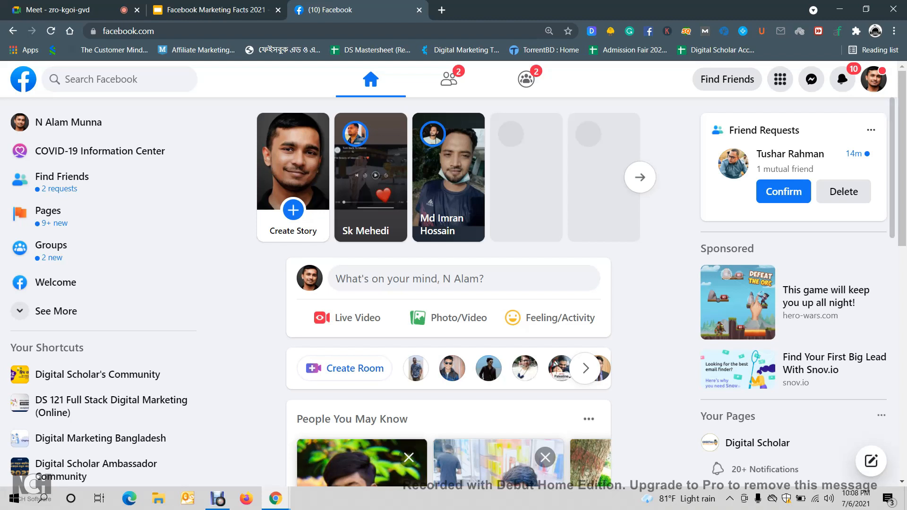
click(780, 79)
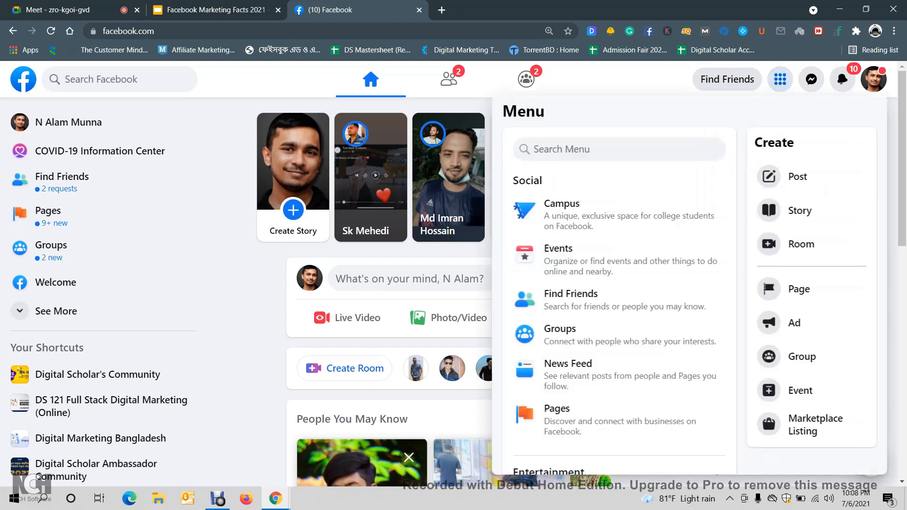
scroll(619, 218, down, 20)
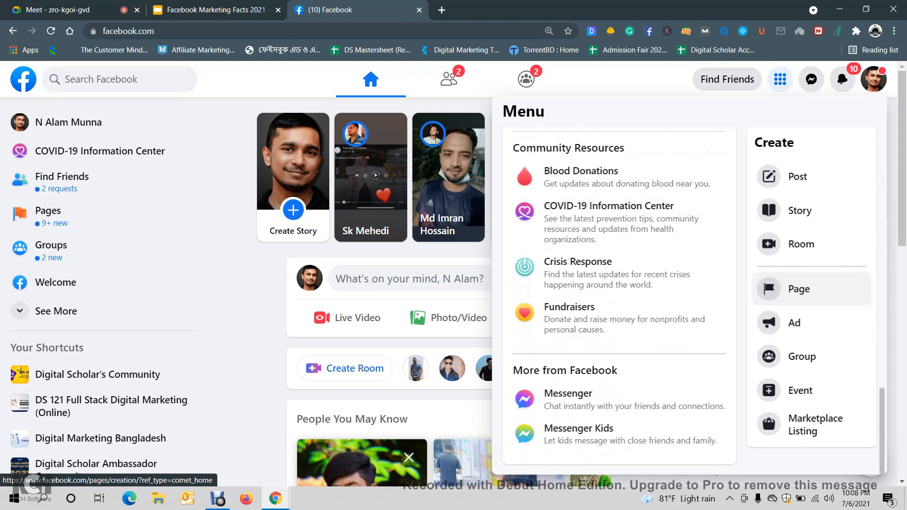
scroll(618, 271, up, 10)
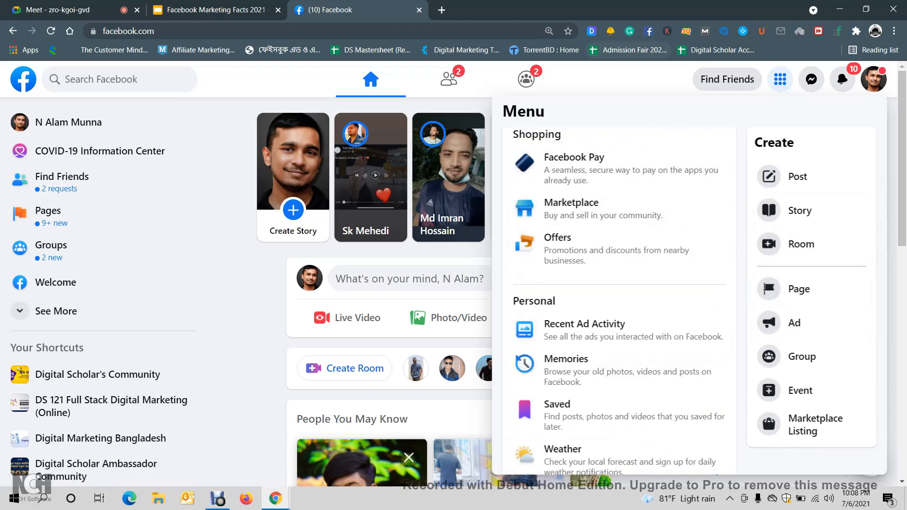
scroll(618, 373, up, 5)
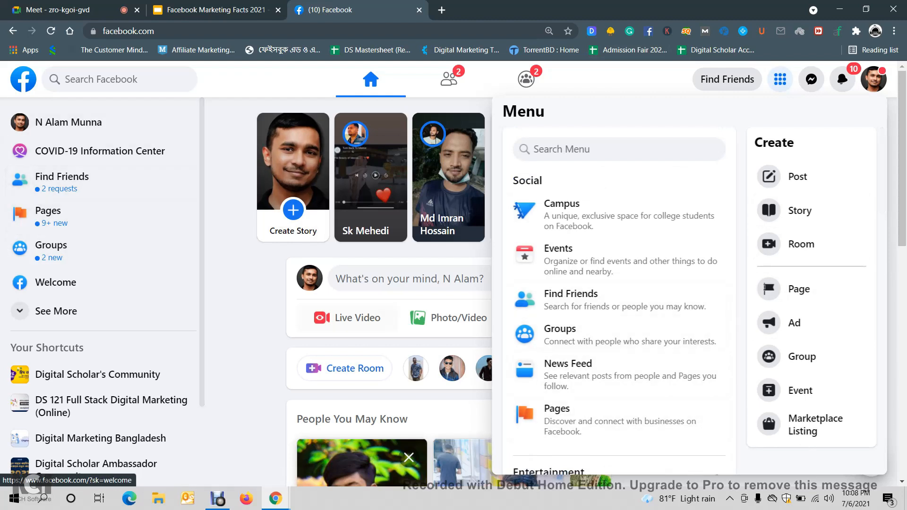
Step: Open the list of managed Pages, look it over and start creating a new page
click(563, 415)
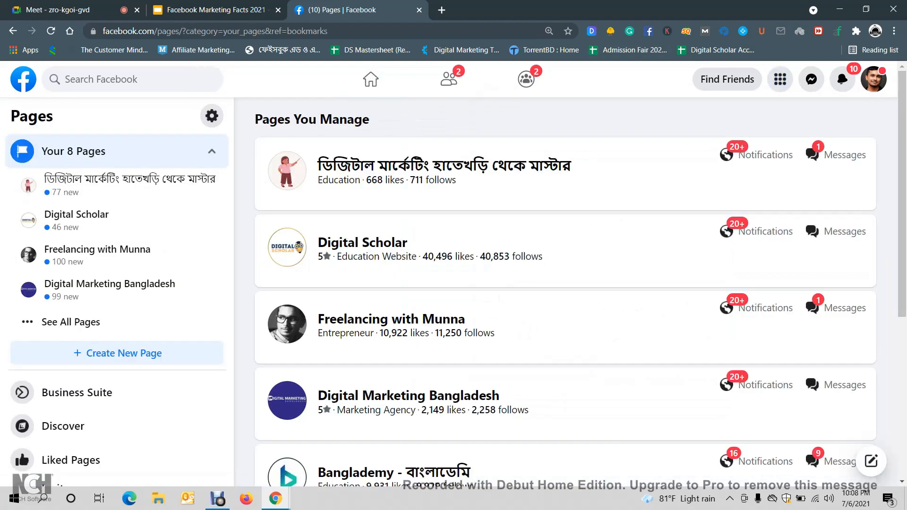
scroll(565, 307, down, 5)
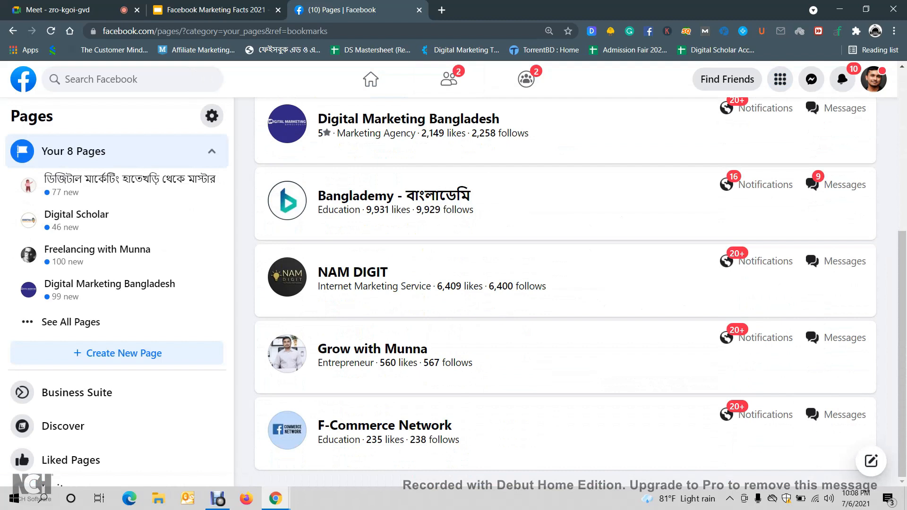
scroll(565, 307, up, 5)
scroll(565, 307, down, 5)
scroll(565, 307, up, 5)
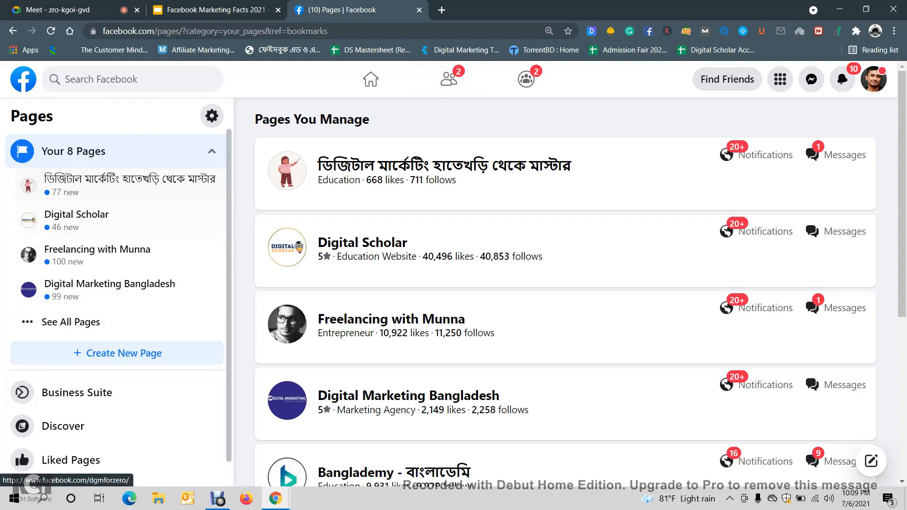
click(118, 353)
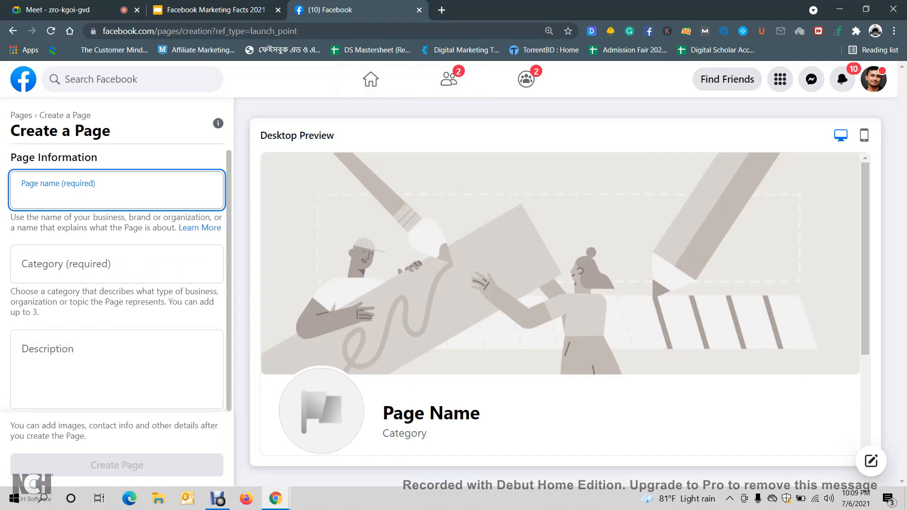
Step: Look over the page name, category and description fields of the new page form
click(117, 264)
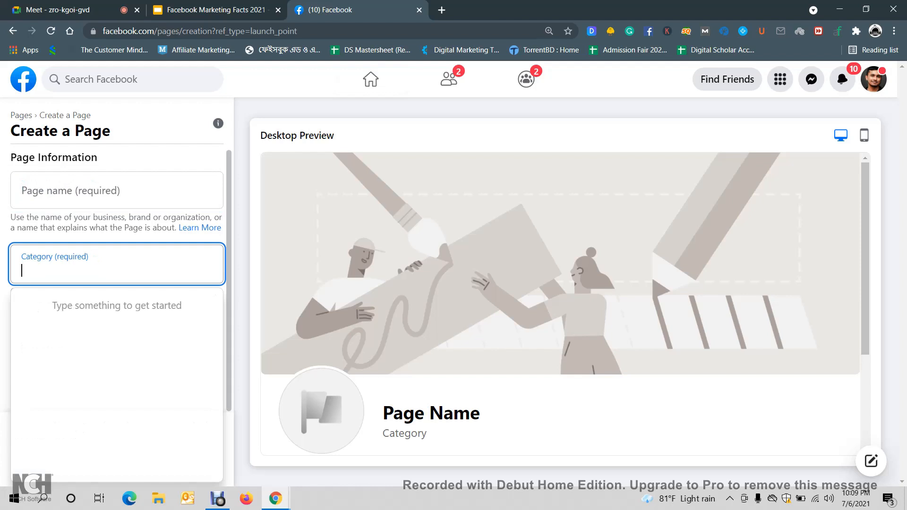
click(117, 191)
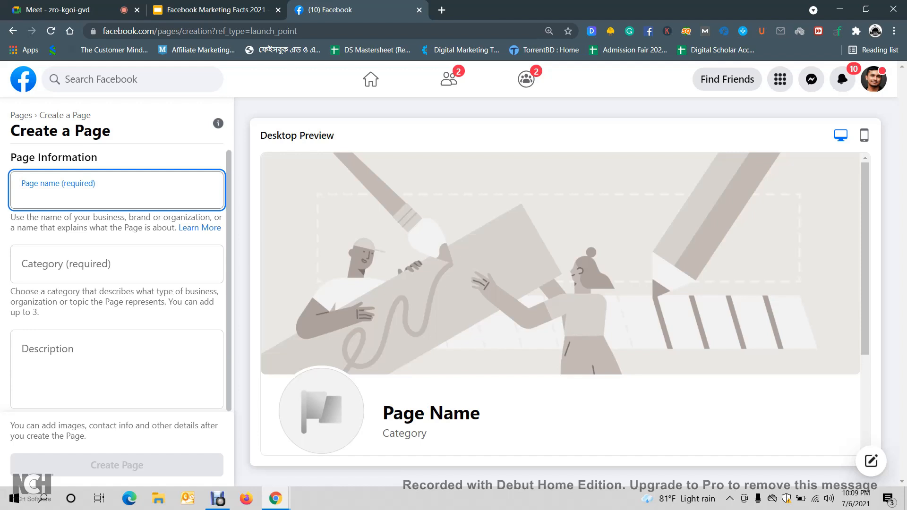
click(117, 264)
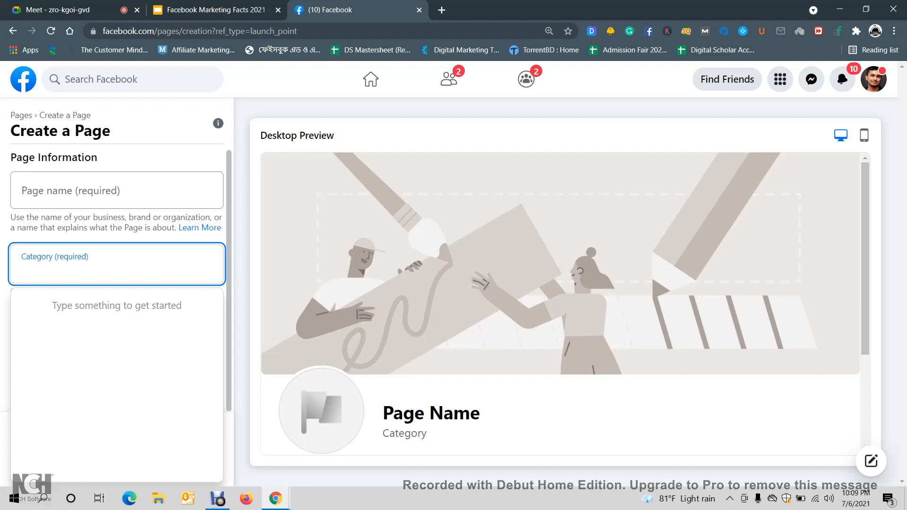
click(116, 191)
click(165, 158)
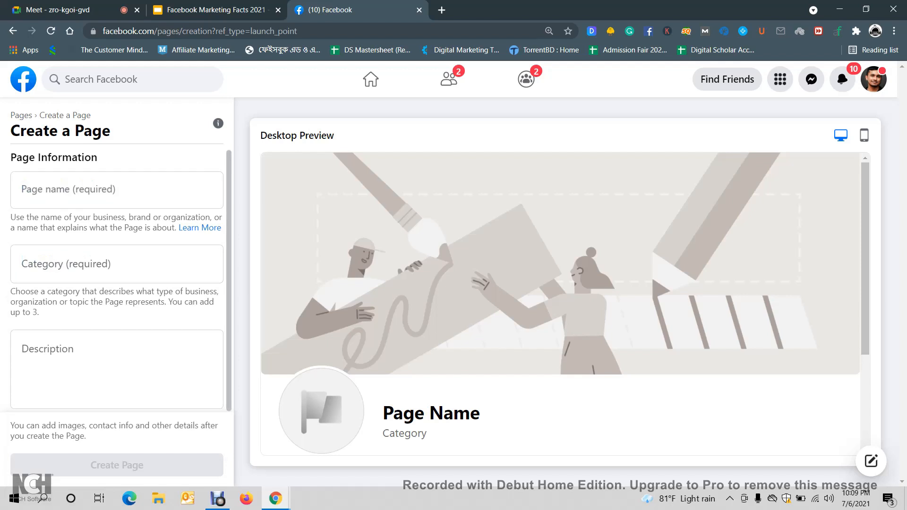
click(117, 368)
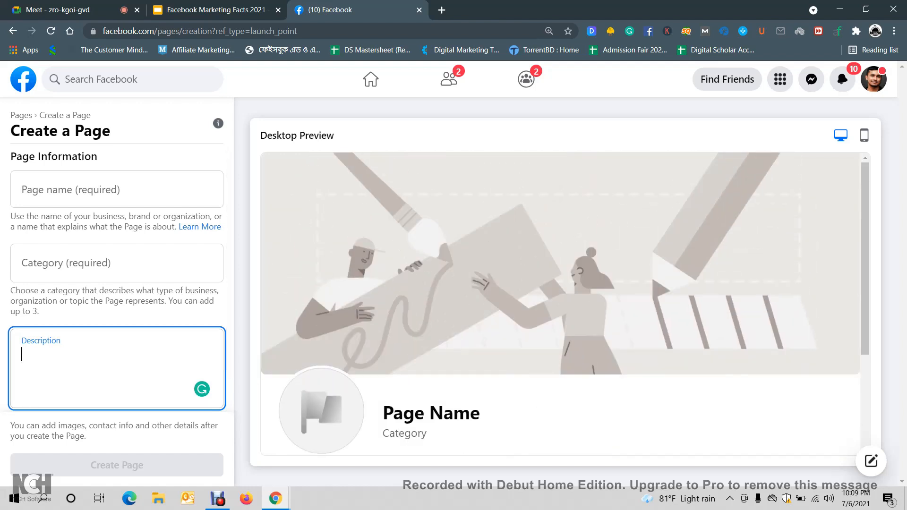
Step: Name the new page "Digital Marketing Service" and check it in the desktop preview
click(21, 194)
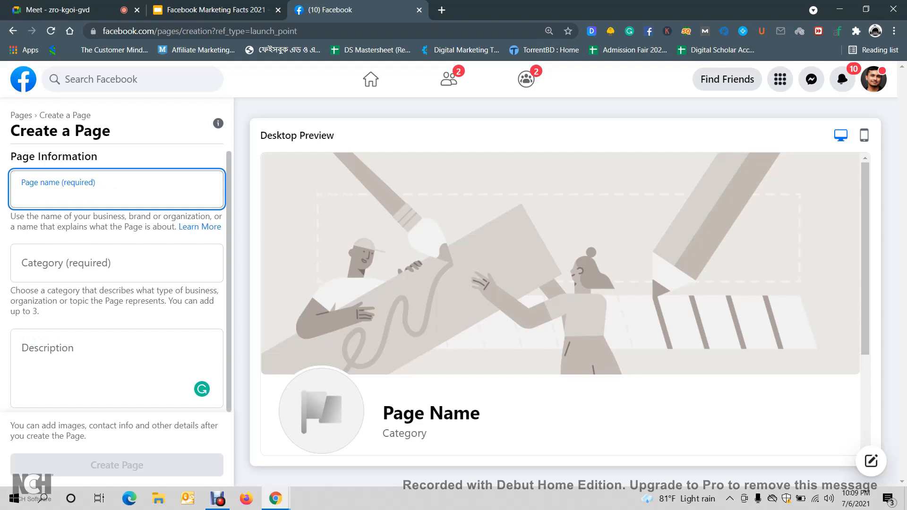
text(G)
key(BackSpace)
text(Digital )
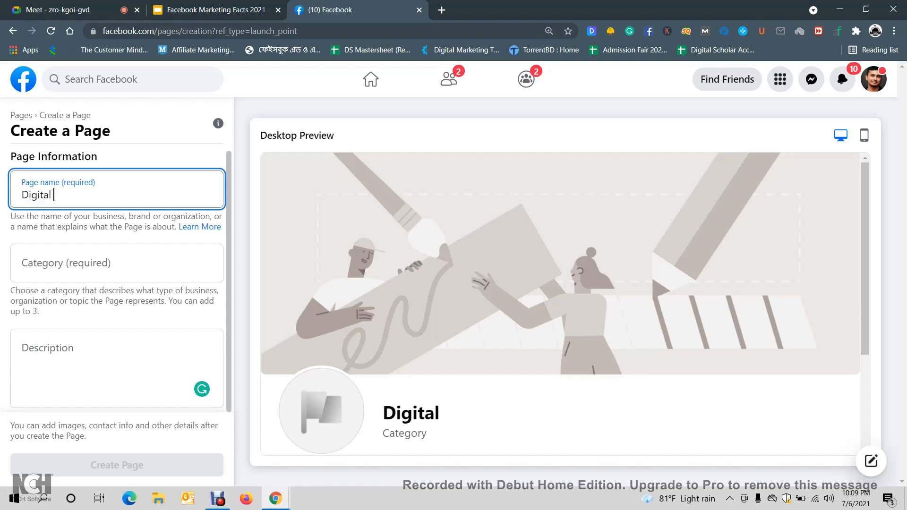
text(Marketing )
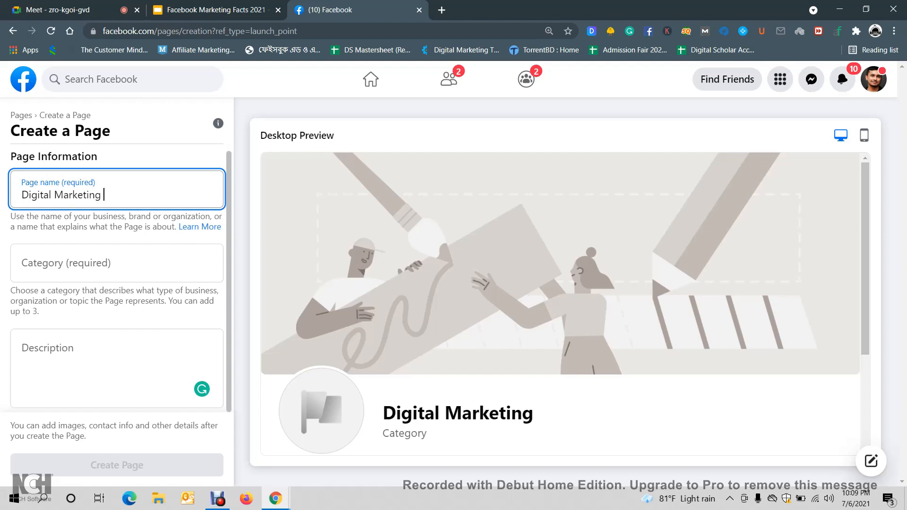
text(Service)
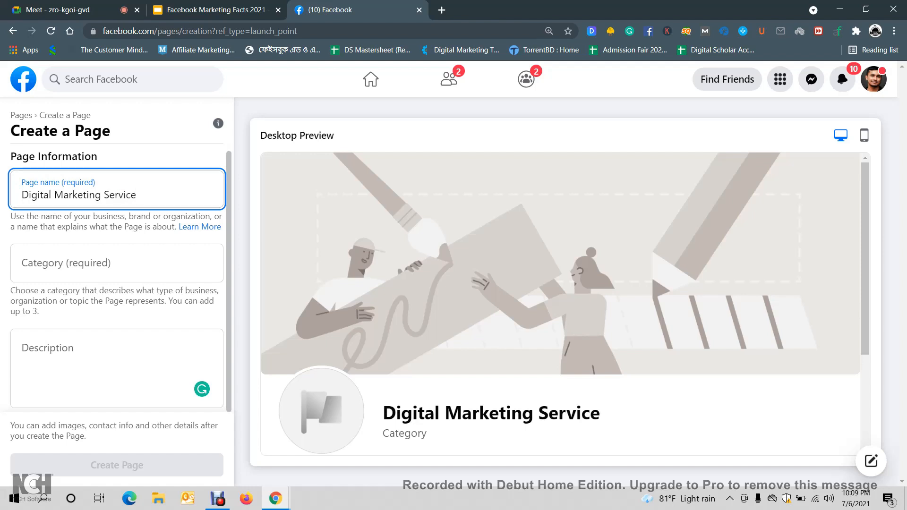
scroll(565, 301, down, 1)
scroll(565, 302, down, 5)
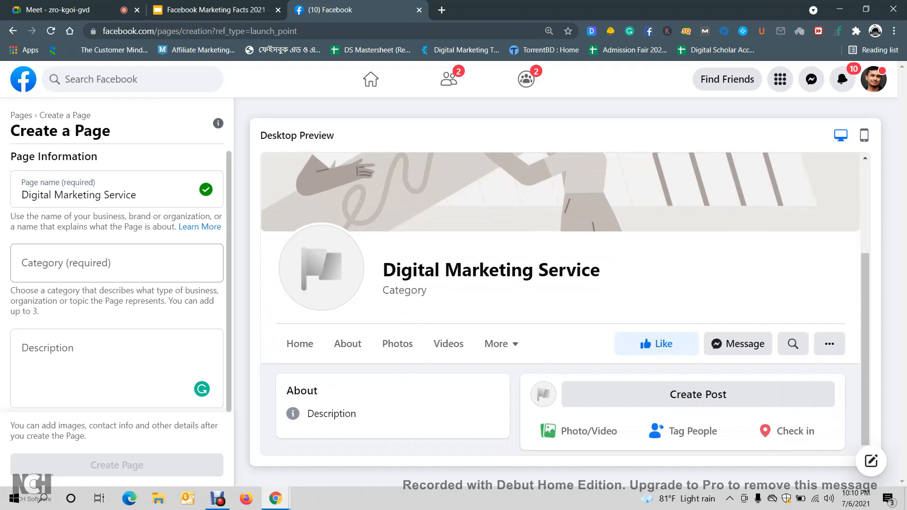
Step: Search the page categories for "service" and set the new page's category to Financial Service
click(116, 262)
text(servic)
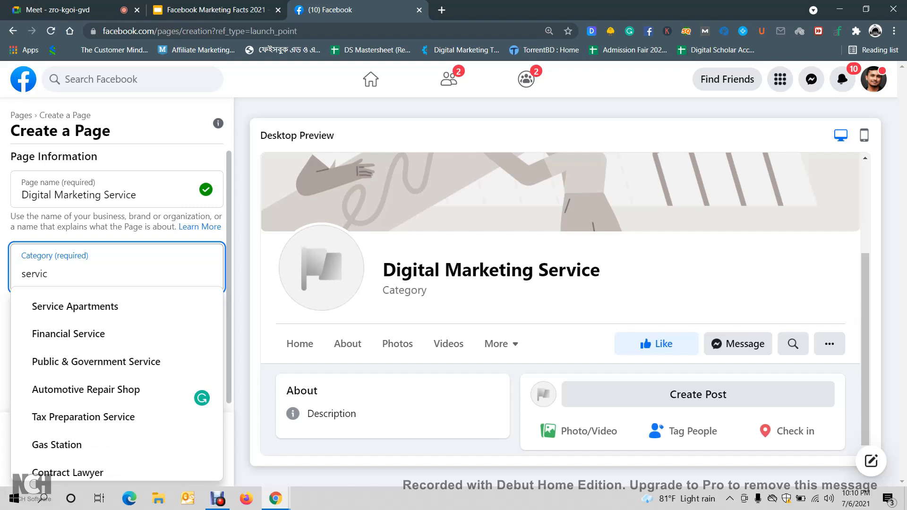
key(Down)
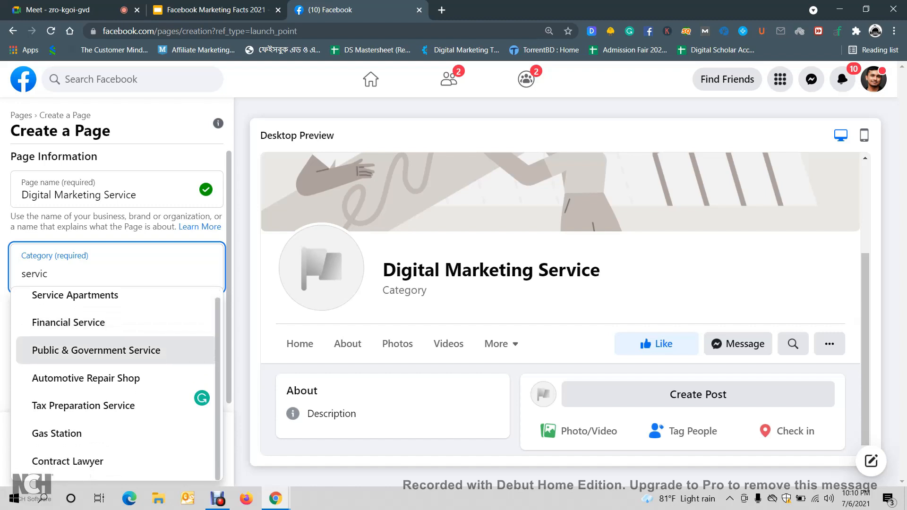
text(e)
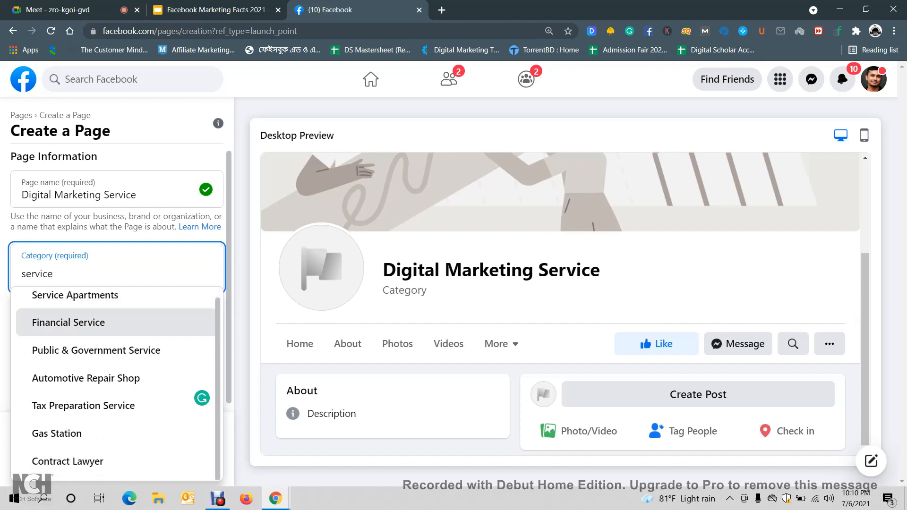
key(Down)
key(Down)
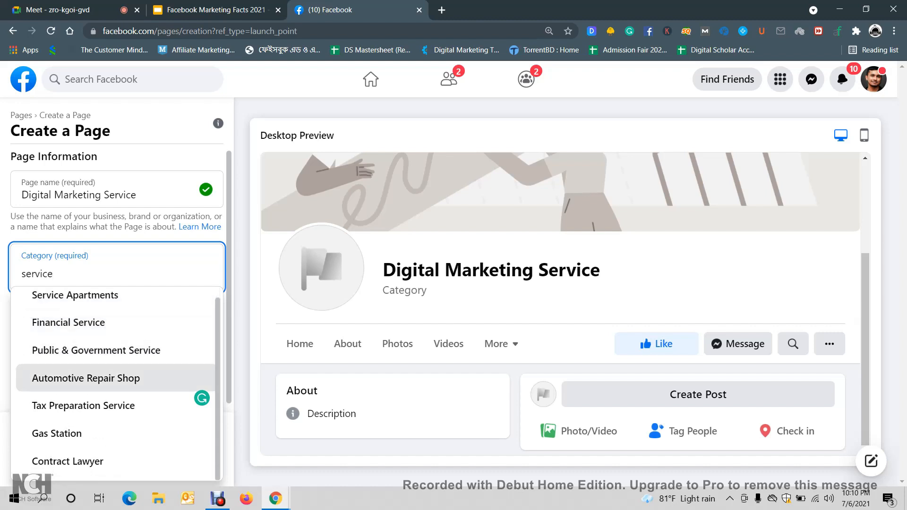
key(Down)
key(Up)
key(Up)
key(Up)
key(Up)
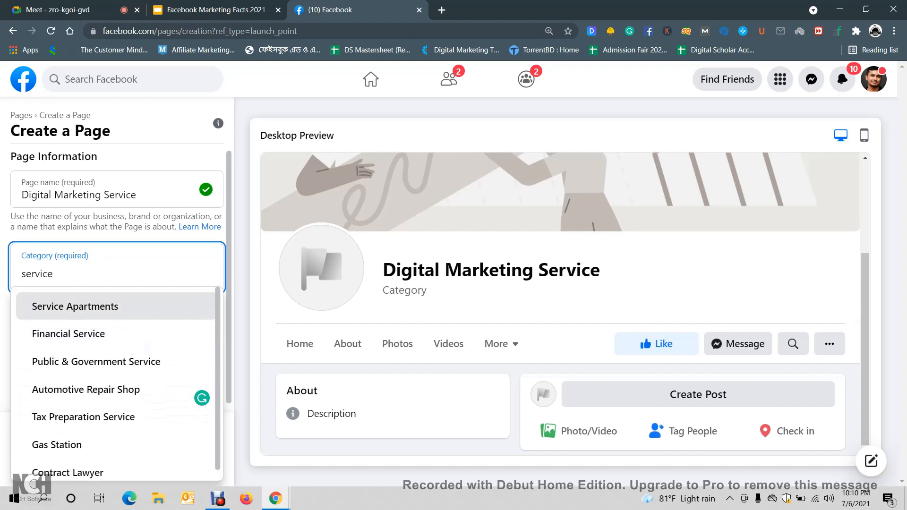
key(Down)
key(Return)
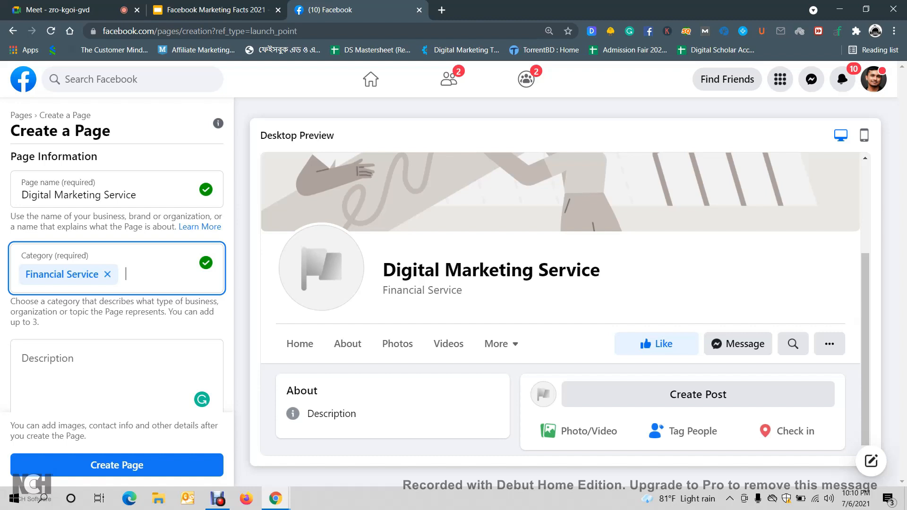
Step: Enter "Digital" as the new page's description, then clear the description again
click(56, 373)
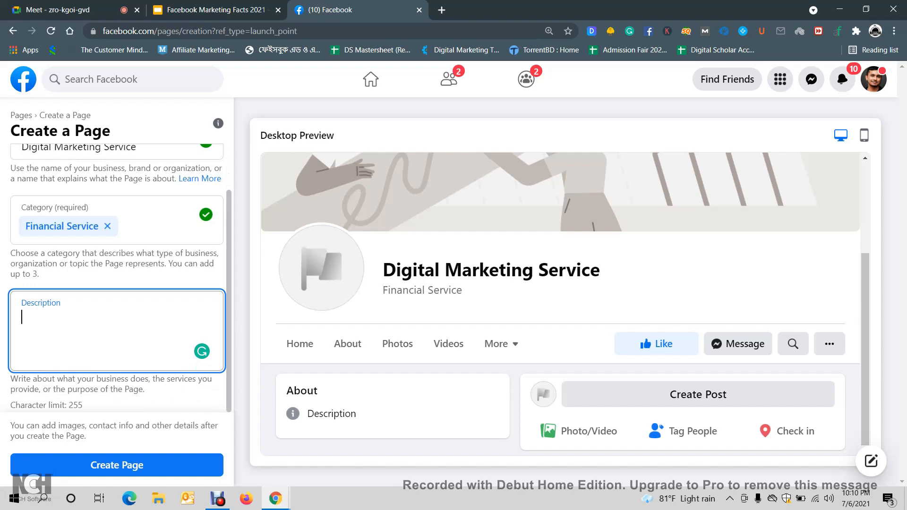
text(Digital)
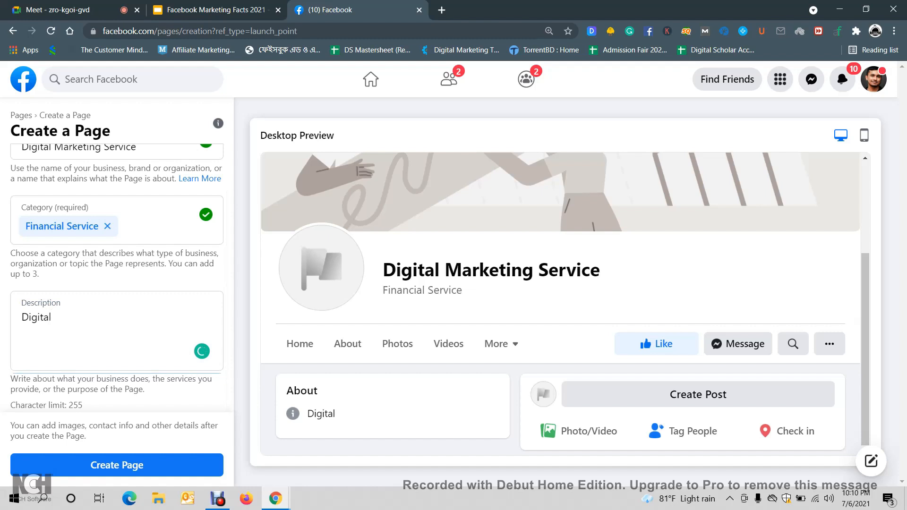
scroll(116, 264, up, 1)
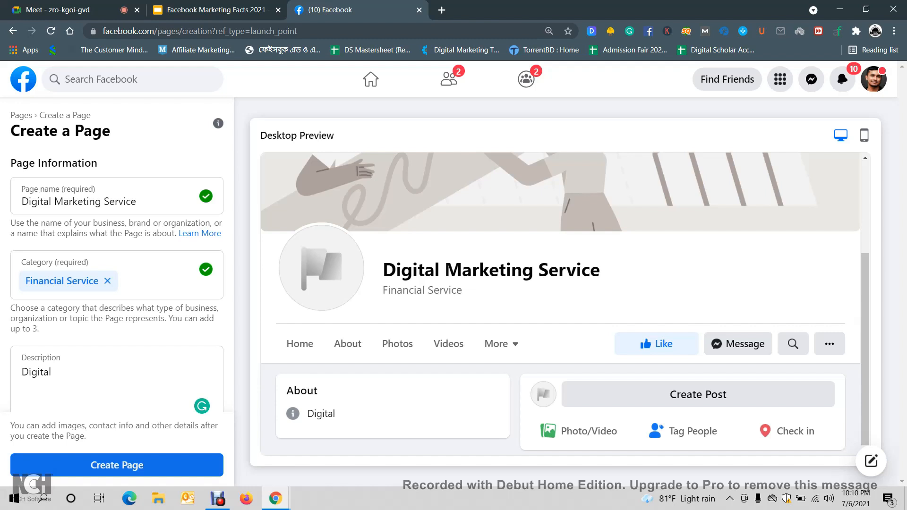
click(52, 372)
key(ctrl+a)
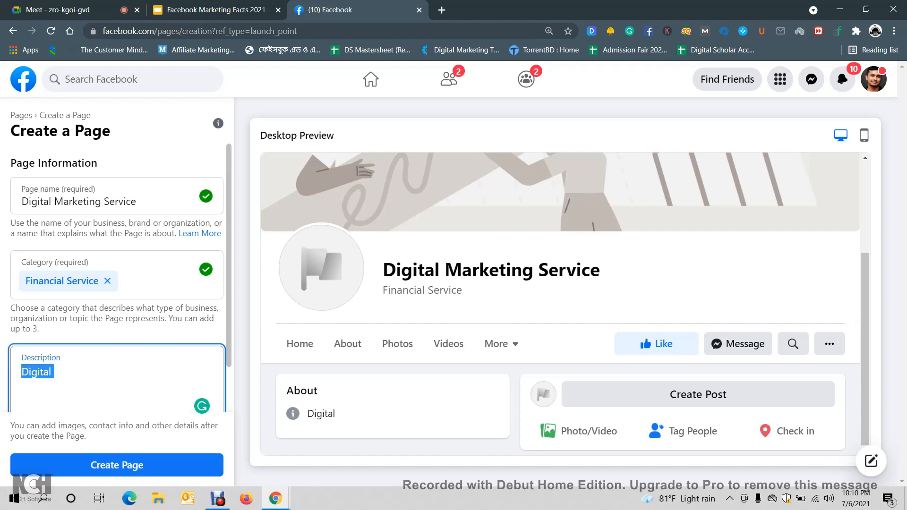
key(BackSpace)
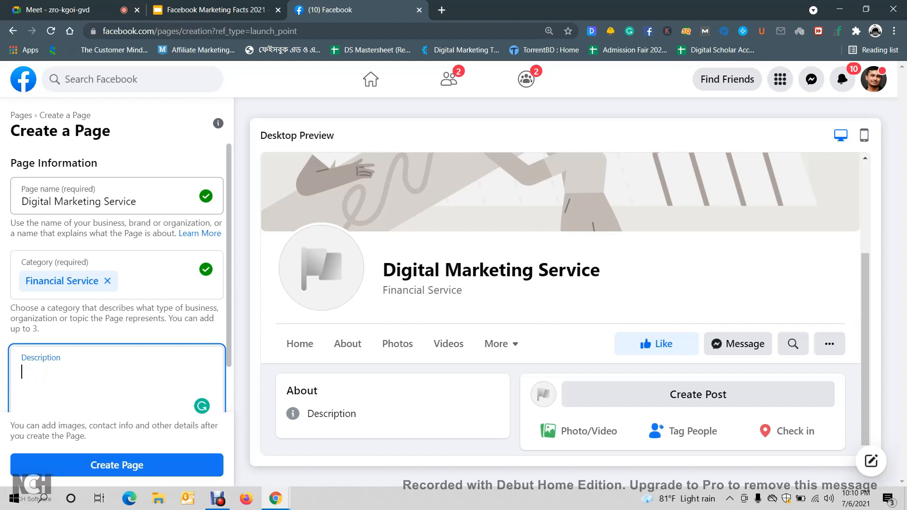
Step: Leave the new page form without saving and open the list of managed Pages
click(371, 79)
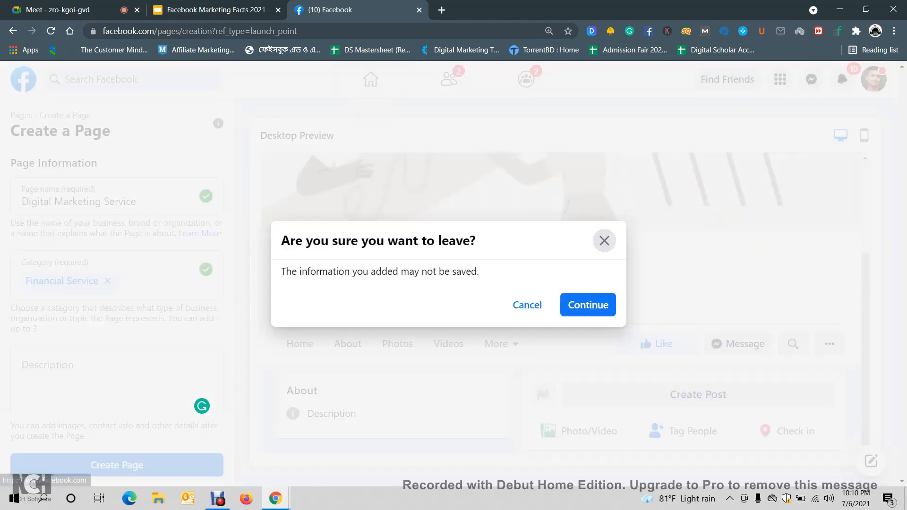
key(Return)
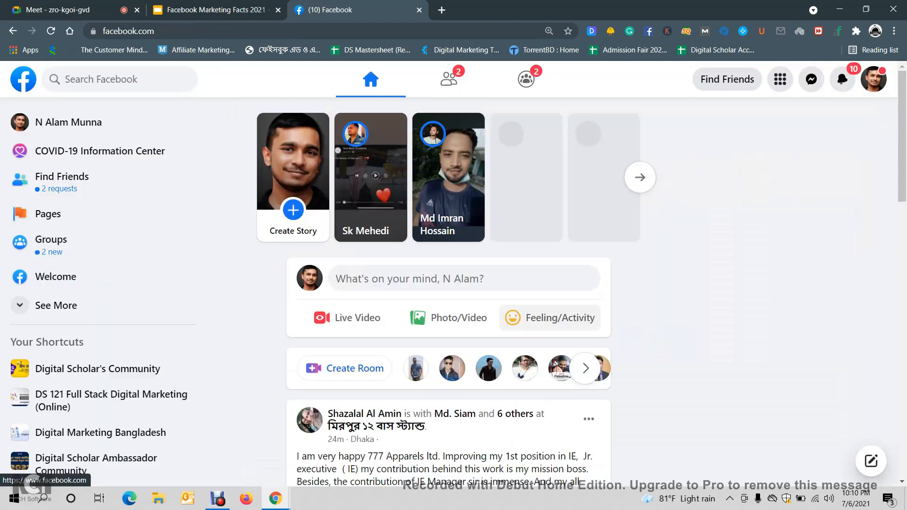
click(47, 214)
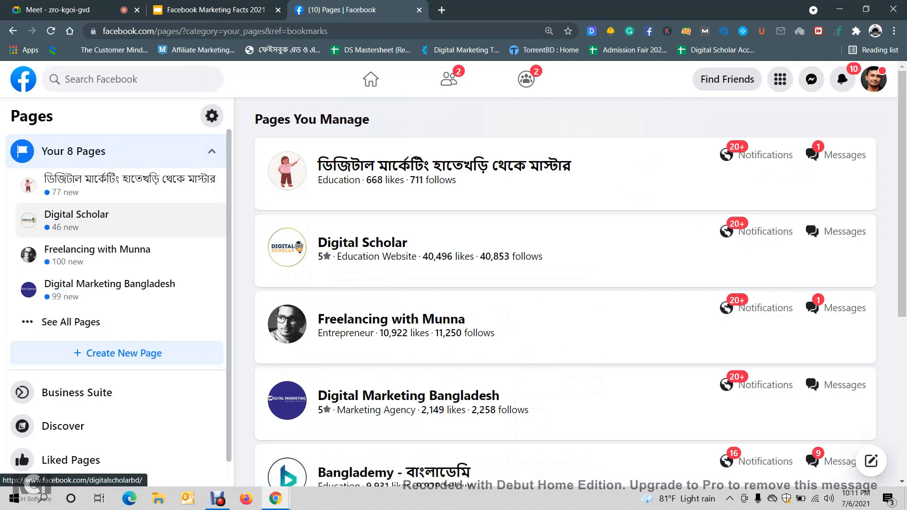
scroll(565, 284, down, 6)
scroll(565, 284, up, 4)
scroll(565, 283, up, 1)
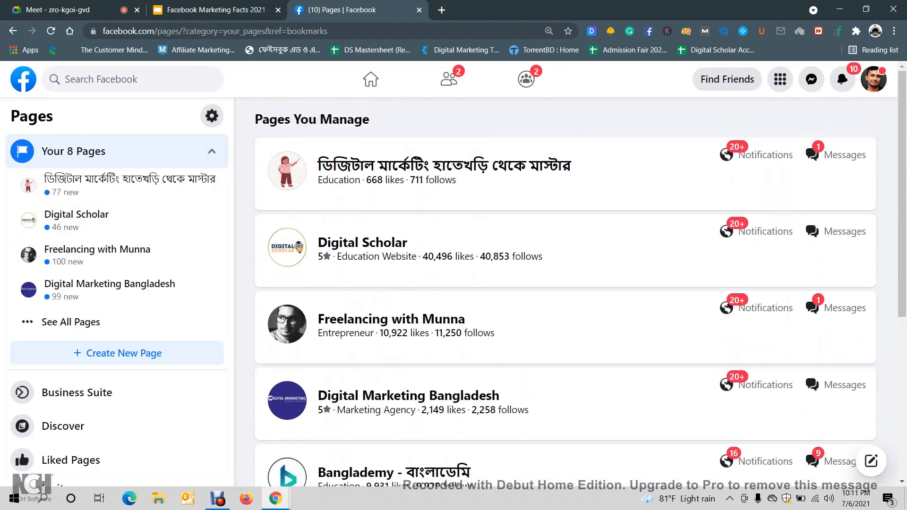
Step: Open the Digital Scholar page and go to its page settings
click(444, 231)
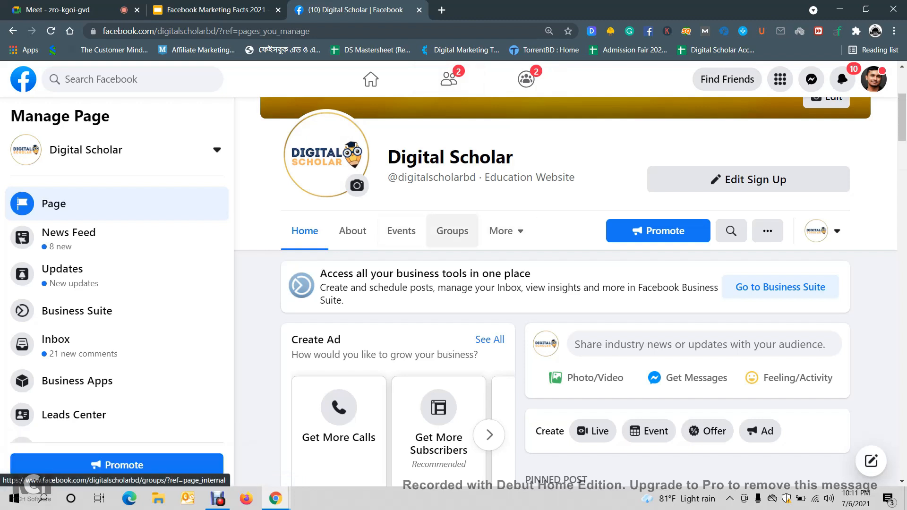
scroll(118, 257, down, 6)
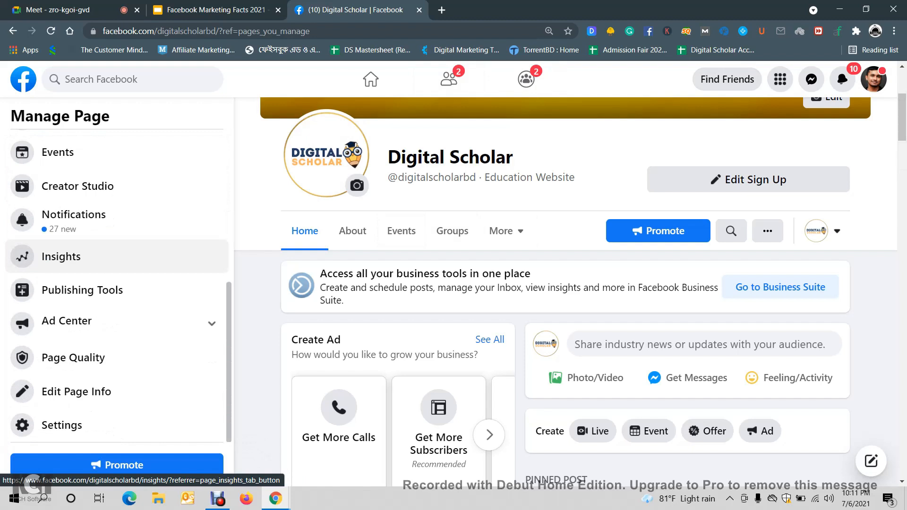
click(118, 425)
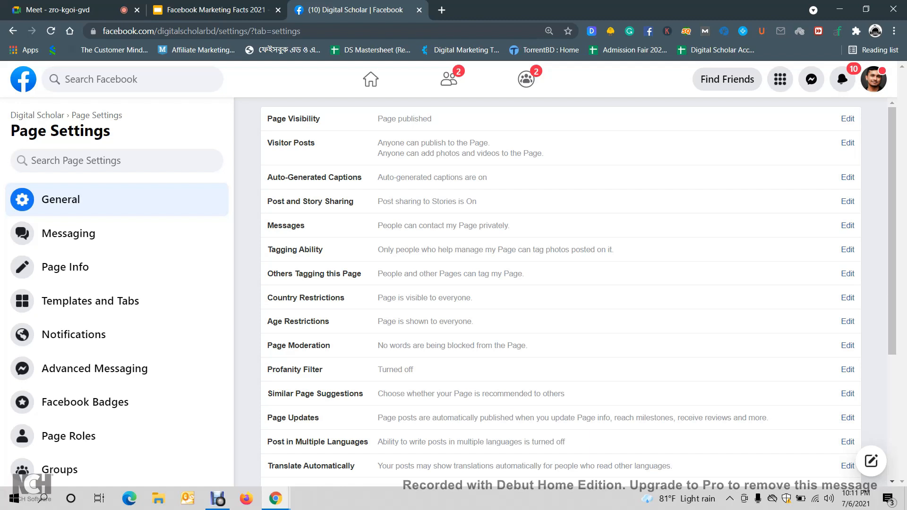
Step: Open the Page Visibility setting for editing and look over the general settings down to Remove Page
click(848, 118)
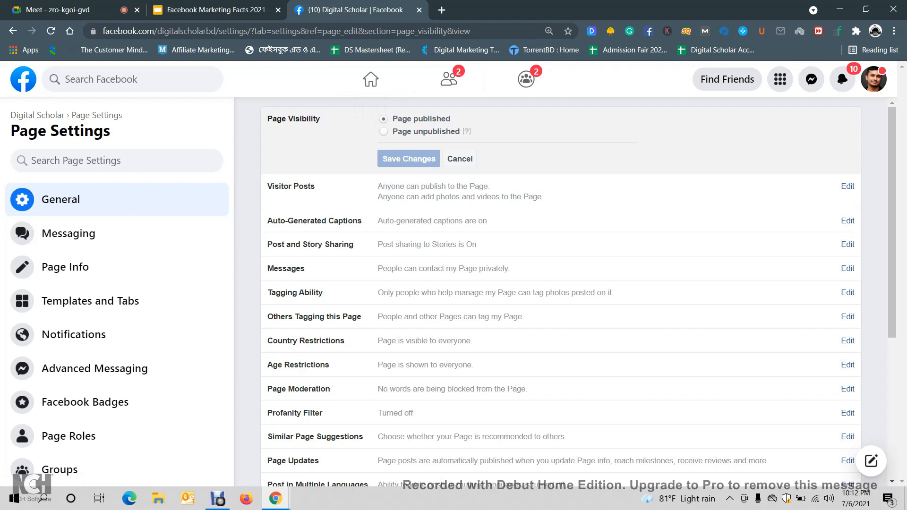
scroll(560, 283, down, 5)
scroll(560, 283, up, 5)
scroll(560, 283, down, 5)
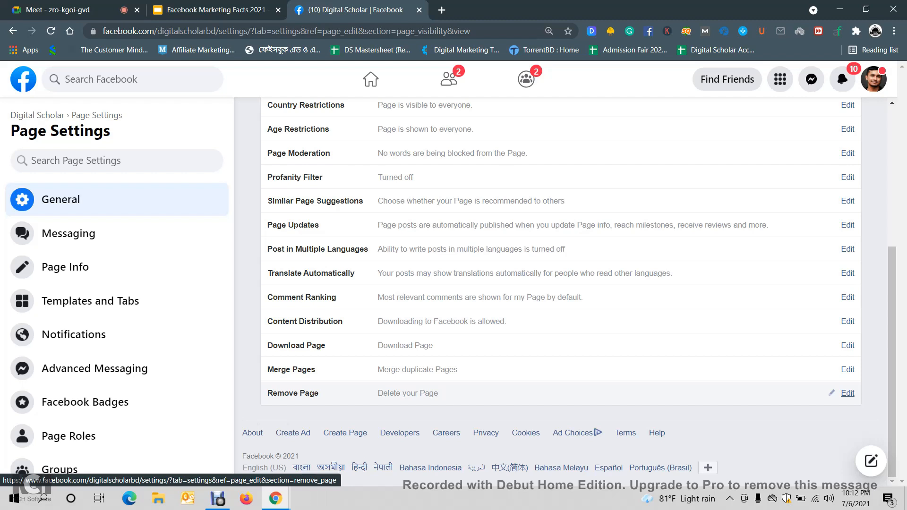
scroll(848, 393, up, 5)
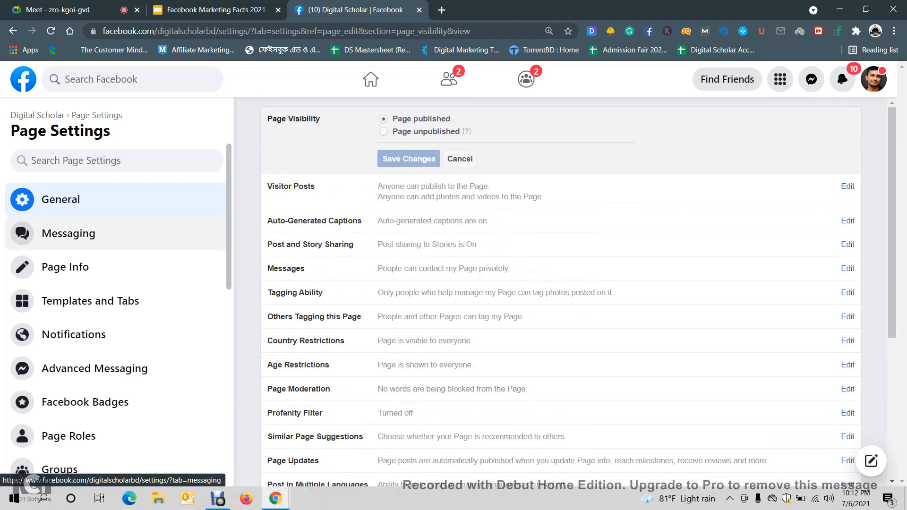
Step: View the Messaging settings, then open Page Info and look over the name, description, categories and contact fields
click(69, 234)
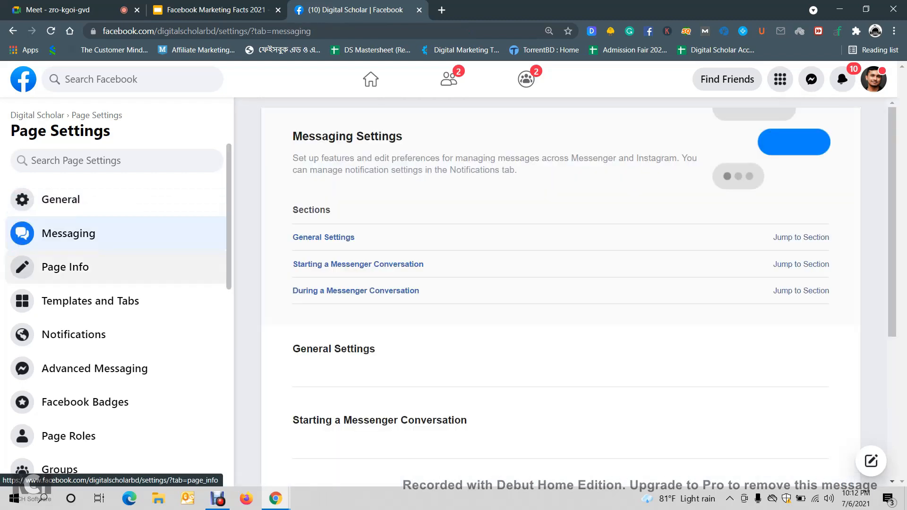
click(65, 267)
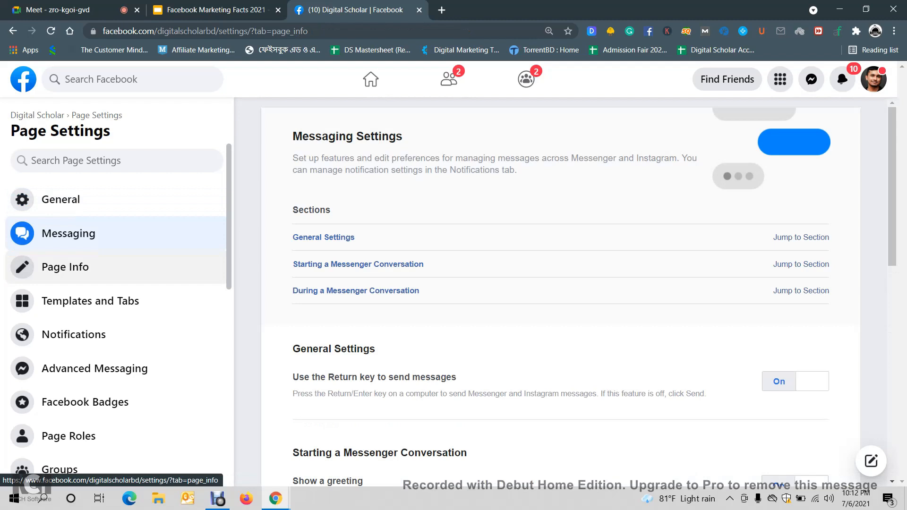
scroll(387, 255, down, 4)
scroll(387, 255, up, 4)
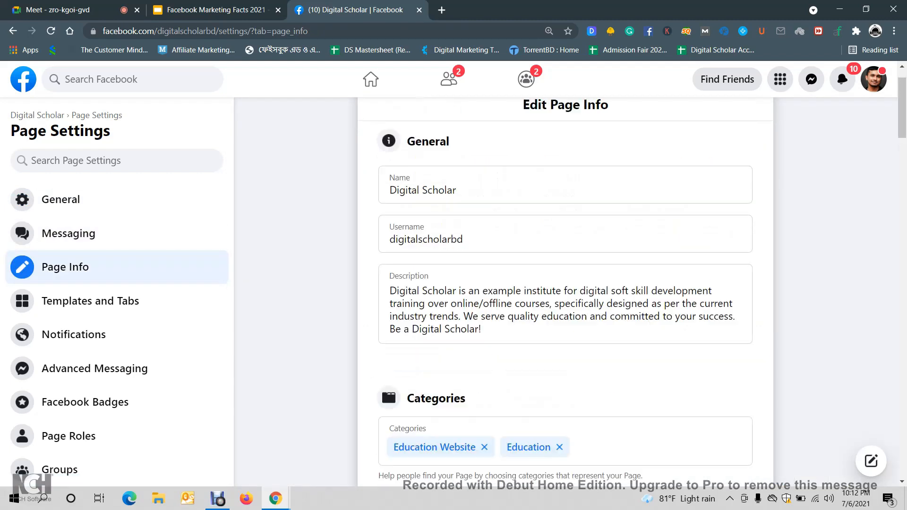
scroll(388, 137, down, 5)
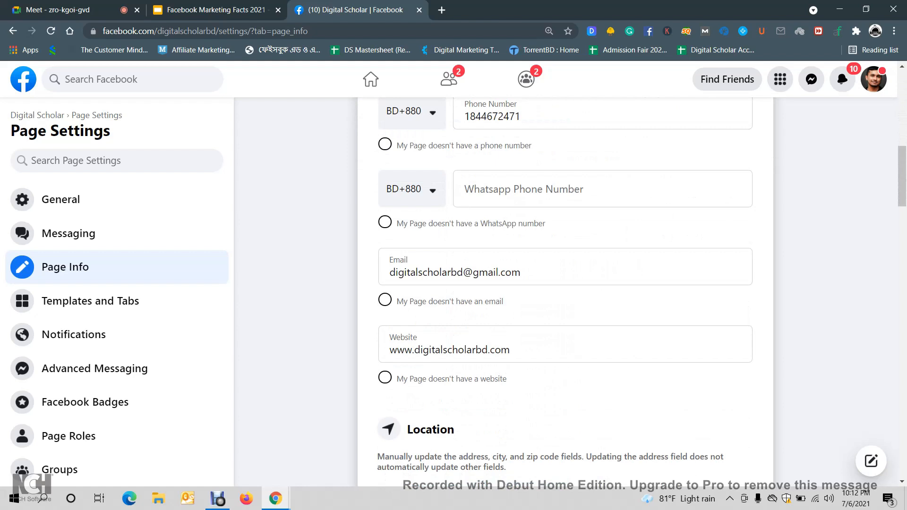
scroll(565, 284, up, 3)
Step: Examine the page's location, map, service area and opening hours sections in Page Info
scroll(566, 284, down, 6)
scroll(565, 283, down, 7)
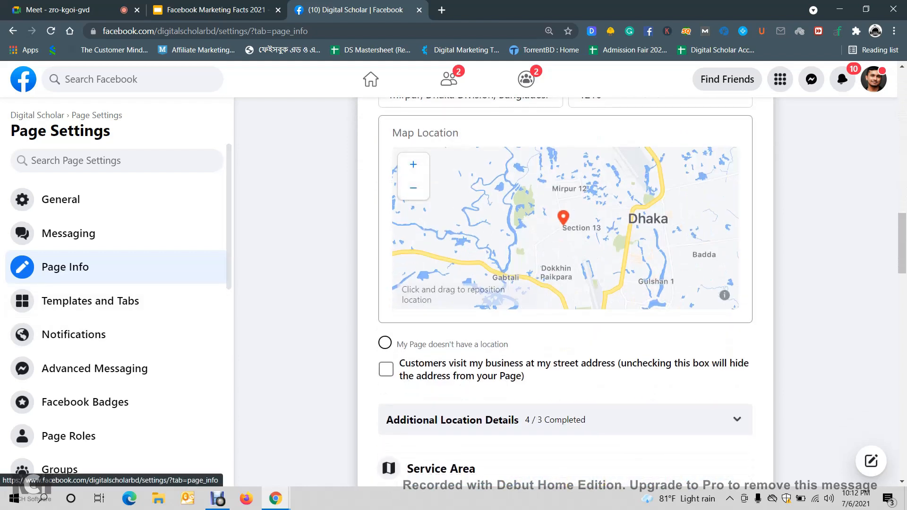
scroll(566, 283, up, 5)
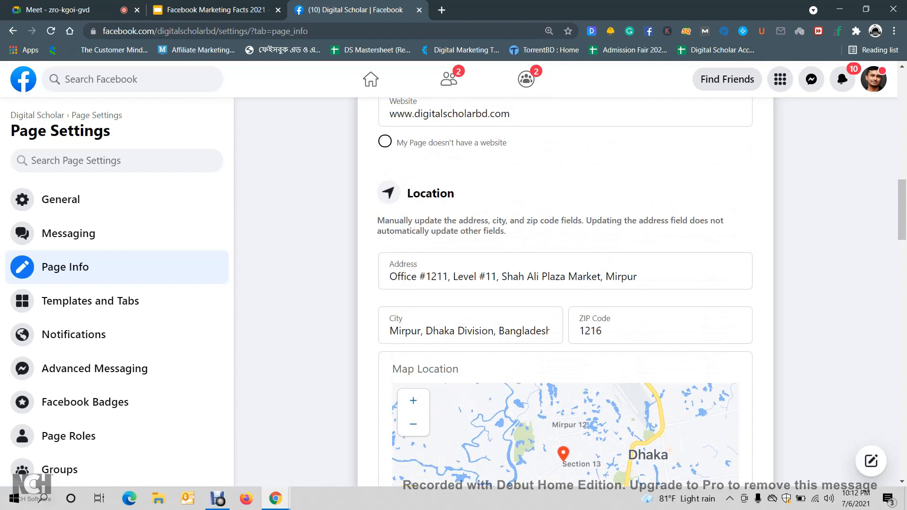
scroll(566, 283, down, 5)
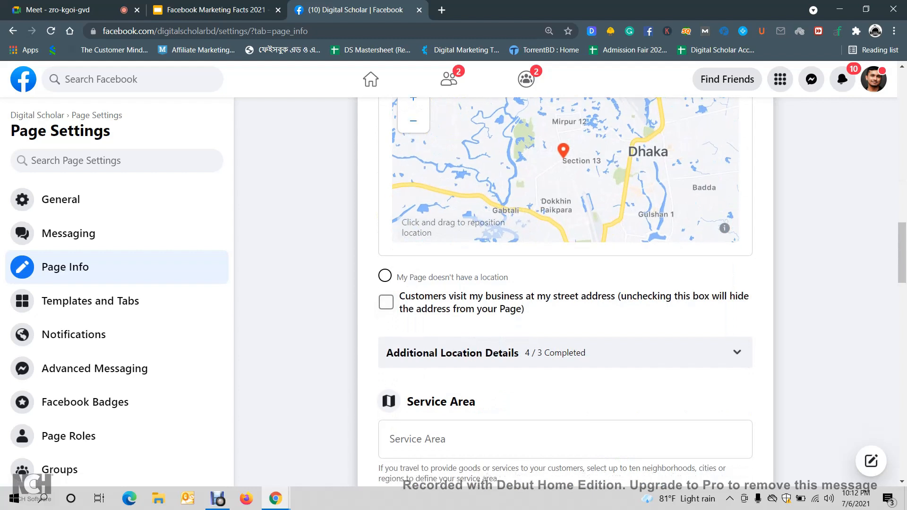
scroll(565, 283, down, 3)
scroll(565, 283, down, 5)
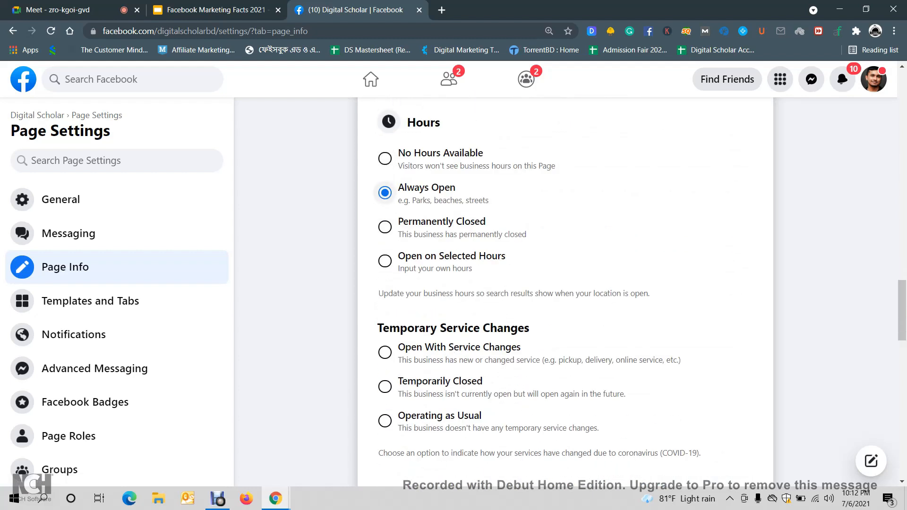
Step: Examine the More section's privacy policy, Impressum, Products and Additional Information fields without filling them in
scroll(566, 283, down, 5)
scroll(566, 284, down, 2)
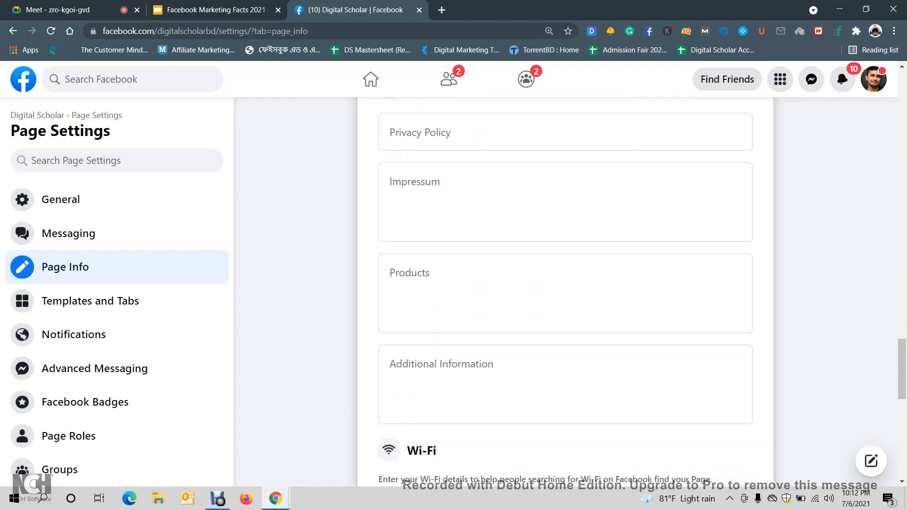
scroll(566, 283, up, 3)
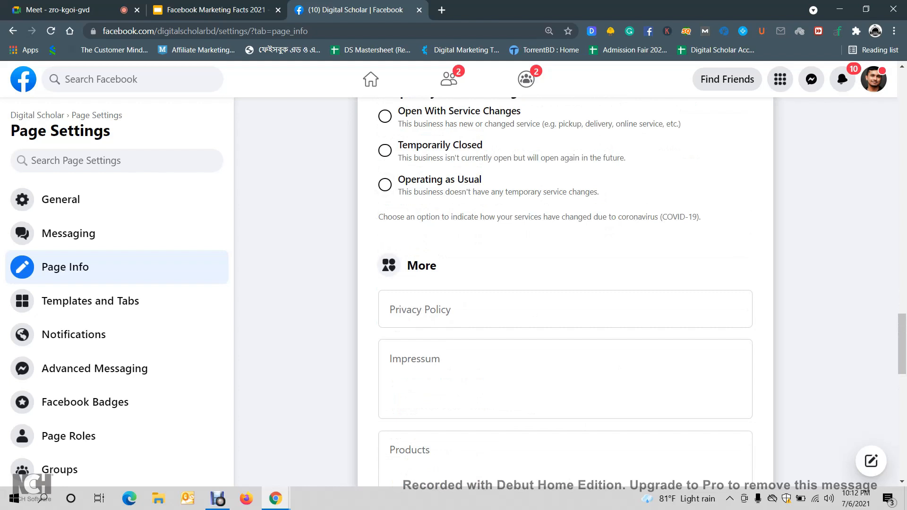
click(565, 309)
scroll(565, 310, down, 2)
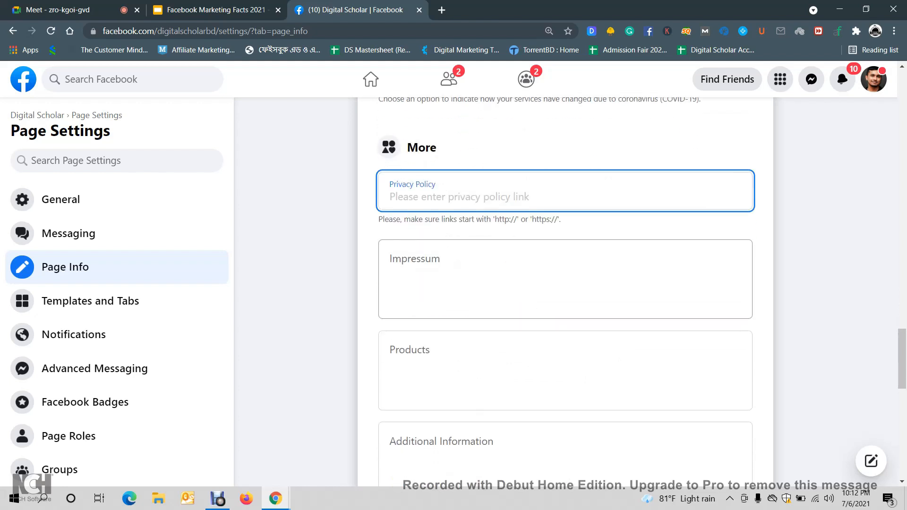
scroll(566, 284, down, 3)
click(565, 180)
Step: Look over the Wi-Fi and Price Range sections and highlight the Other Accounts heading in Page Info
scroll(565, 283, down, 3)
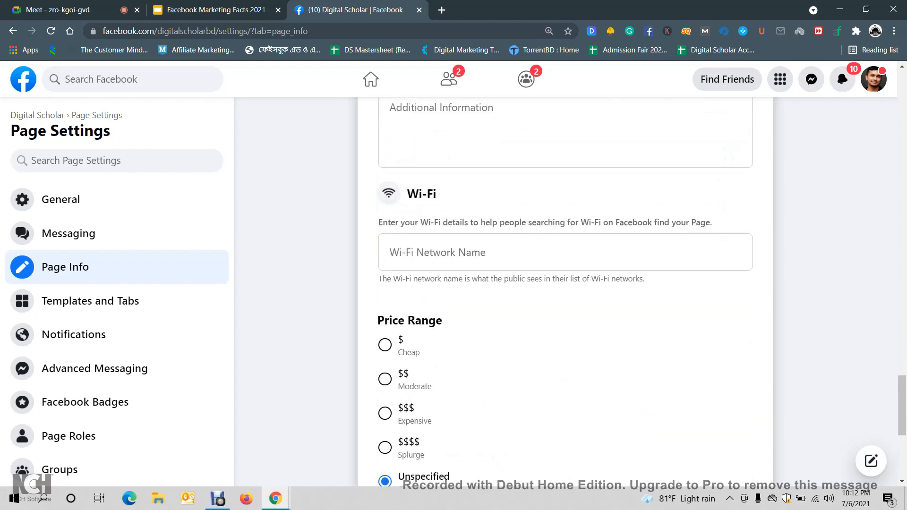
scroll(566, 283, down, 5)
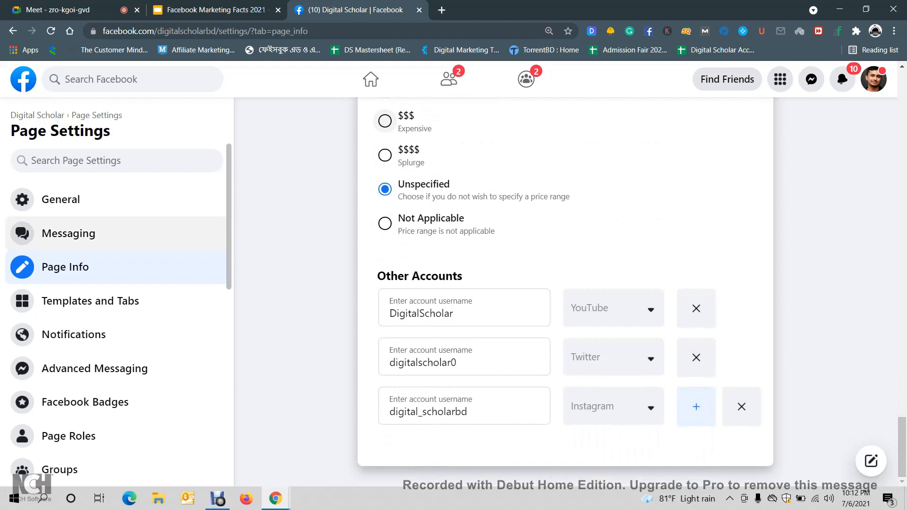
drag(377, 276, 463, 276)
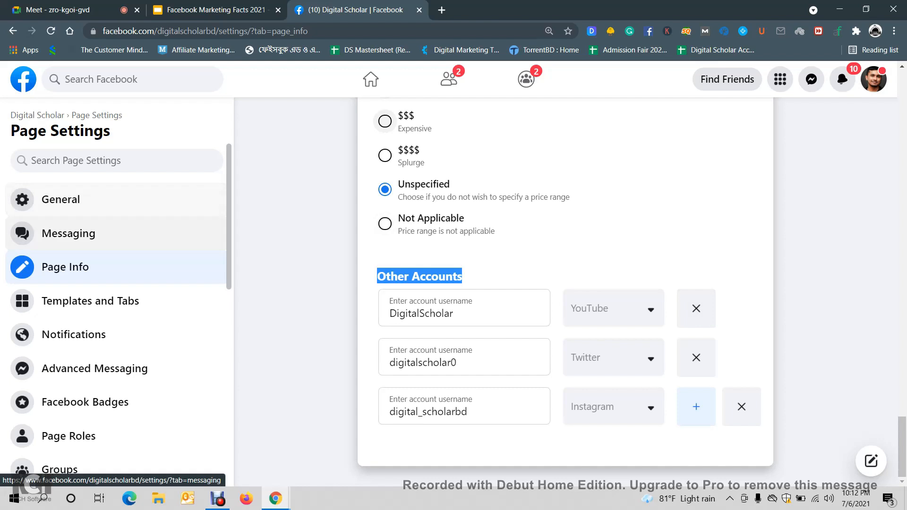
Step: Open Templates and Tabs, browse the available page templates from Standard to Video Page, and leave the template list without changing it
click(91, 301)
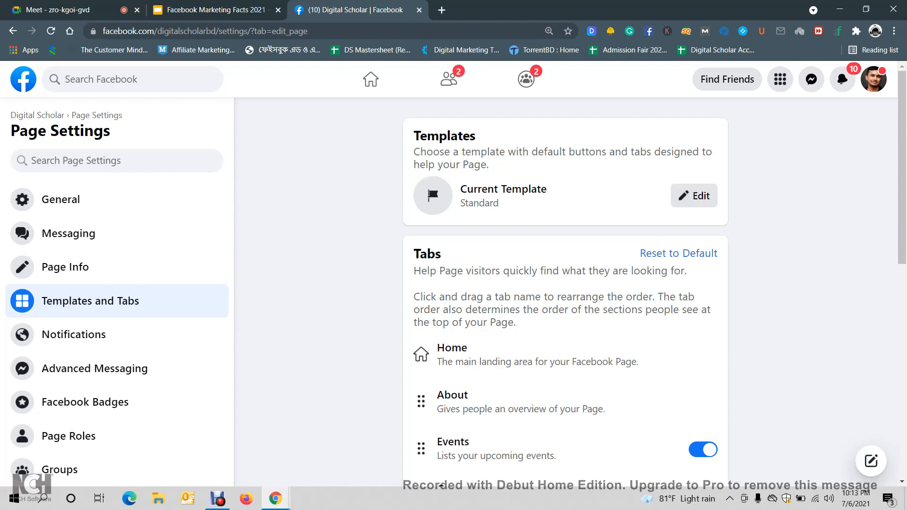
drag(500, 203, 484, 203)
click(693, 195)
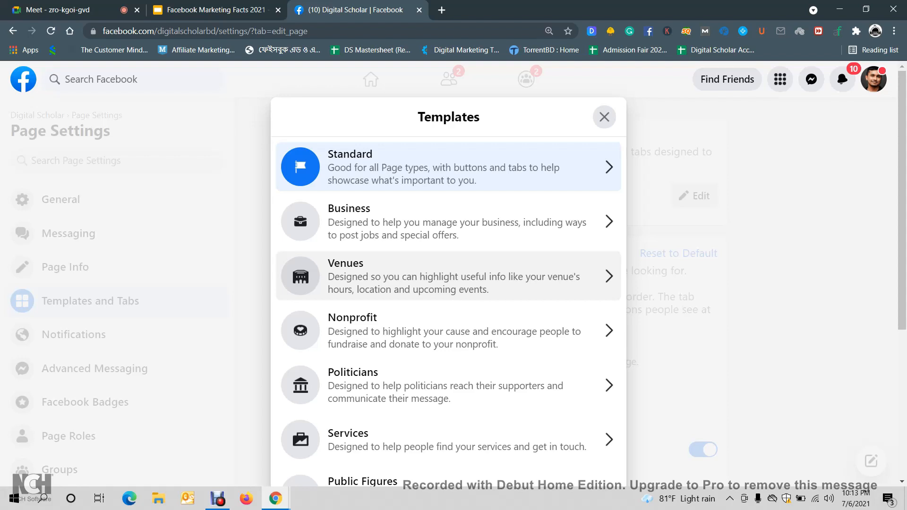
scroll(449, 274, down, 1)
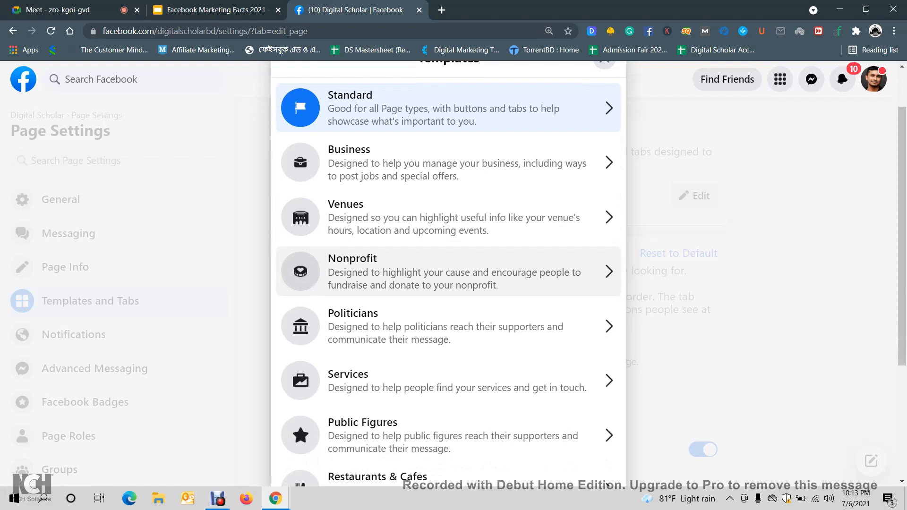
scroll(448, 272, down, 1)
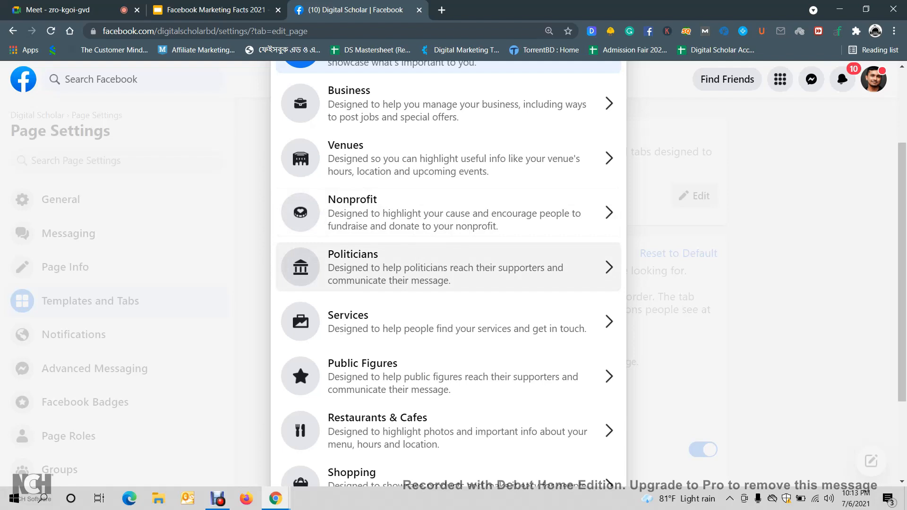
scroll(449, 283, down, 2)
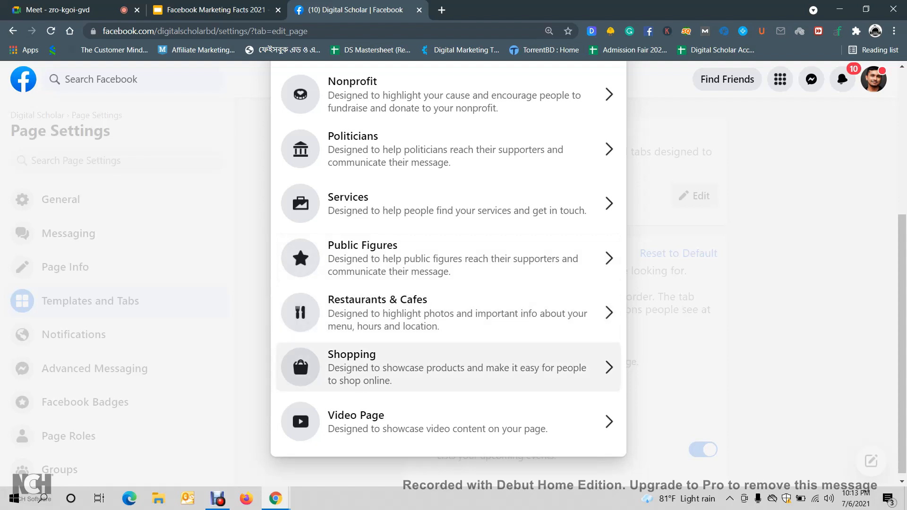
scroll(299, 354, down, 1)
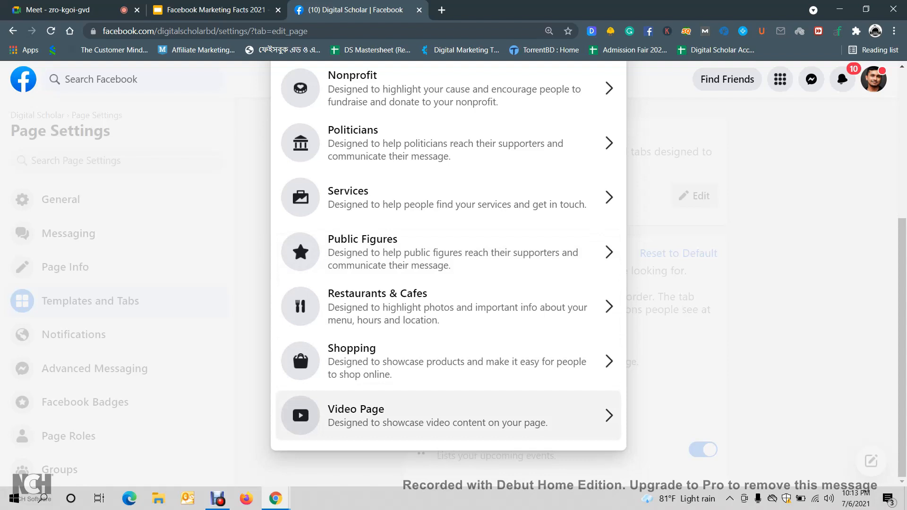
scroll(299, 348, up, 5)
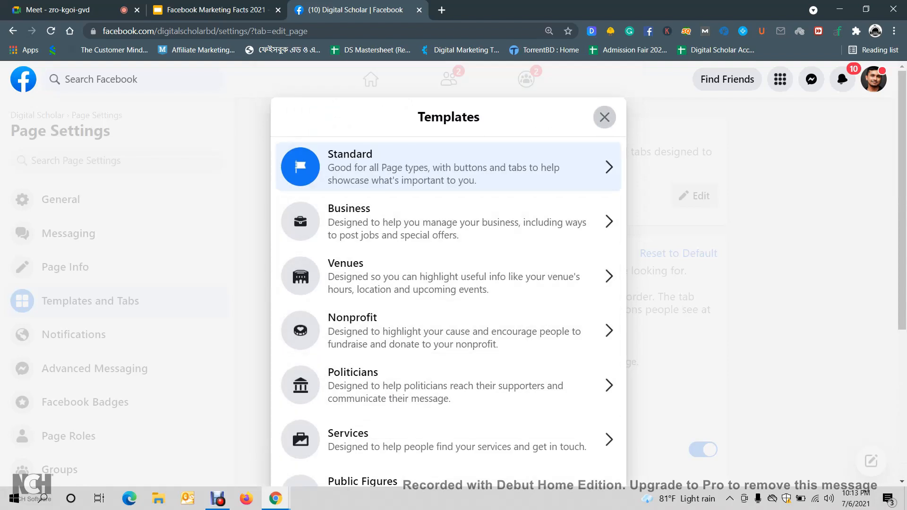
click(605, 117)
Step: Highlight the Templates heading, look over the list of page tabs and highlight the Tabs heading
drag(414, 136, 475, 136)
scroll(565, 283, down, 4)
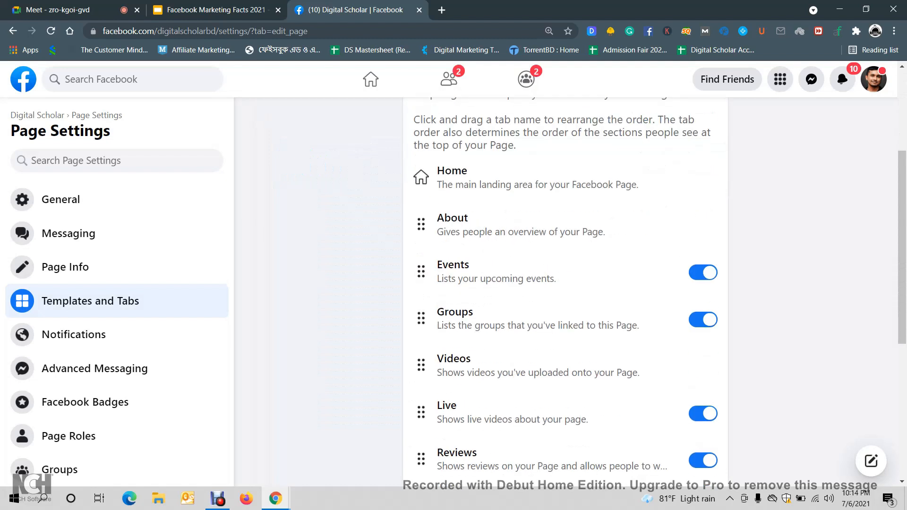
scroll(565, 284, up, 4)
drag(441, 254, 413, 254)
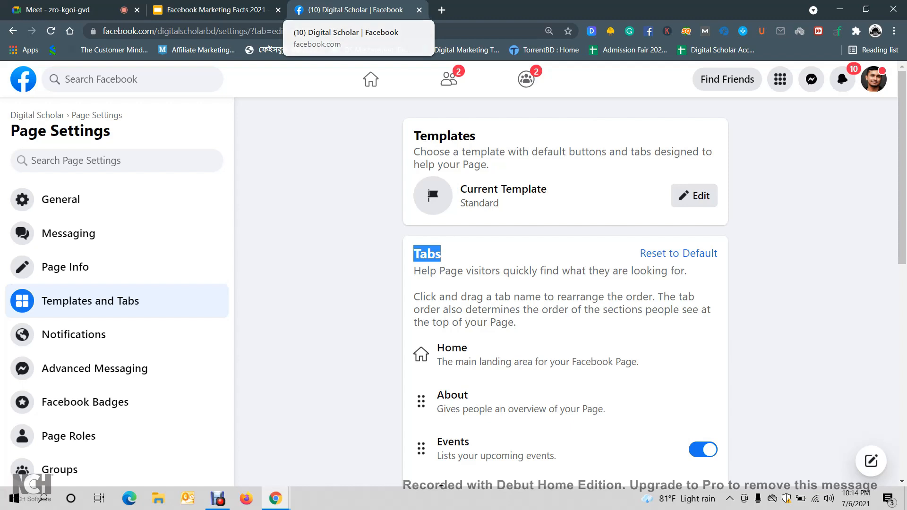
Step: Open facebook.com/digitalscholarbd in a new browser tab and expand the page's More list of sections
key(ctrl+t)
text(digi)
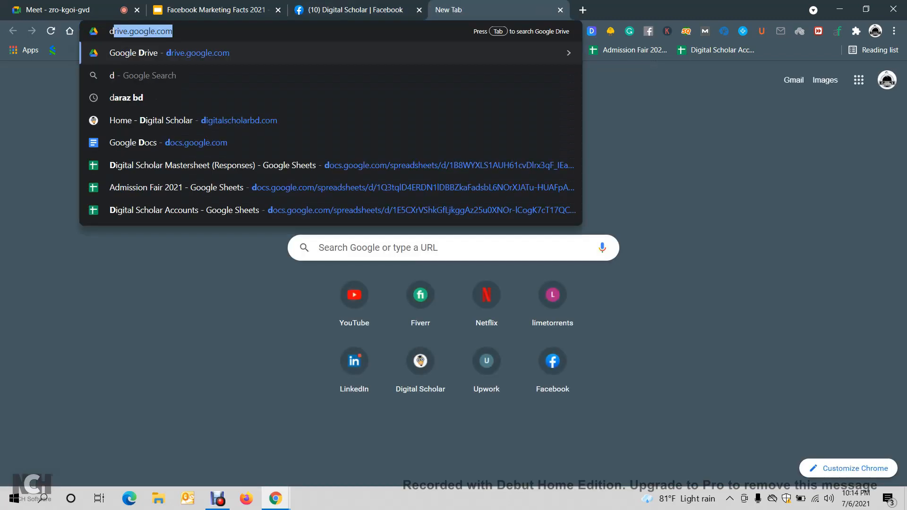
key(BackSpace)
key(BackSpace)
key(BackSpace)
key(BackSpace)
key(BackSpace)
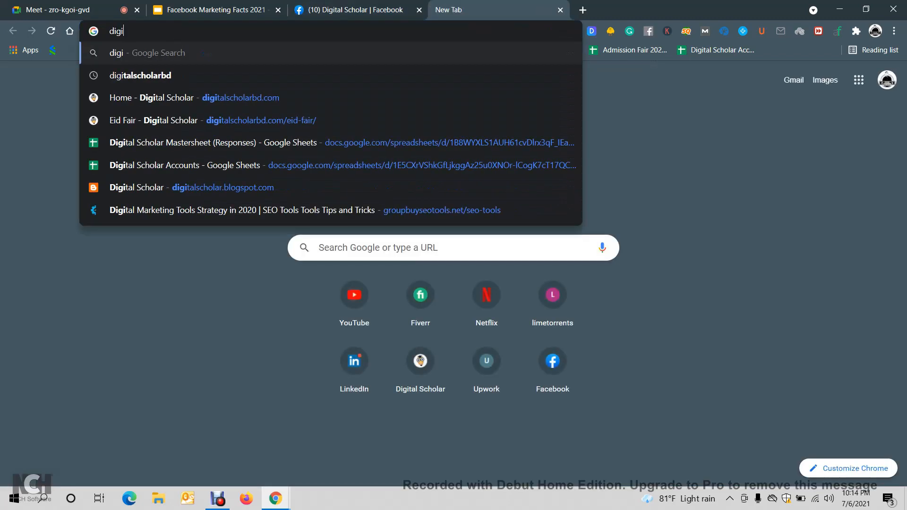
text(facebook.com/d)
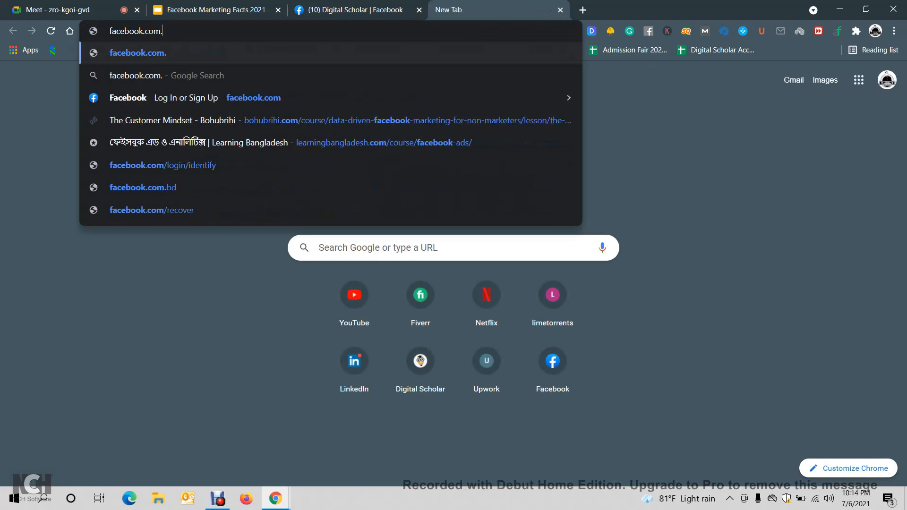
key(Return)
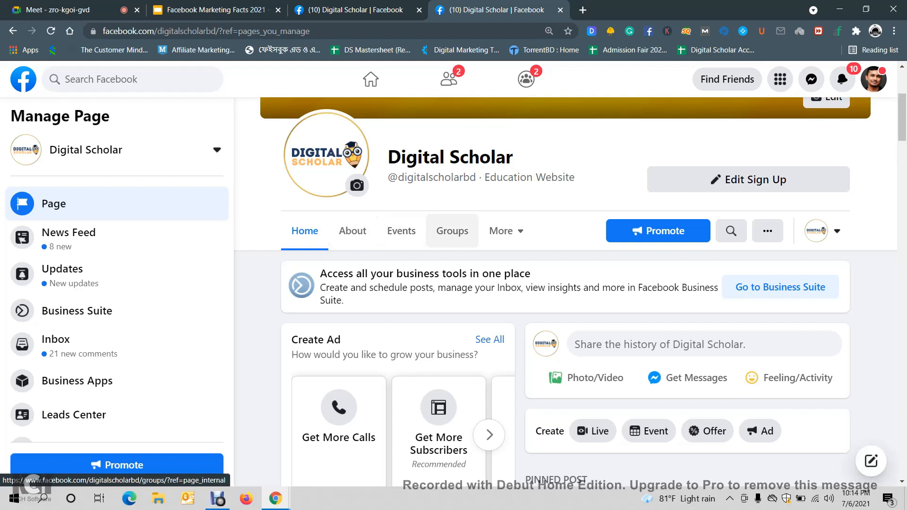
click(502, 231)
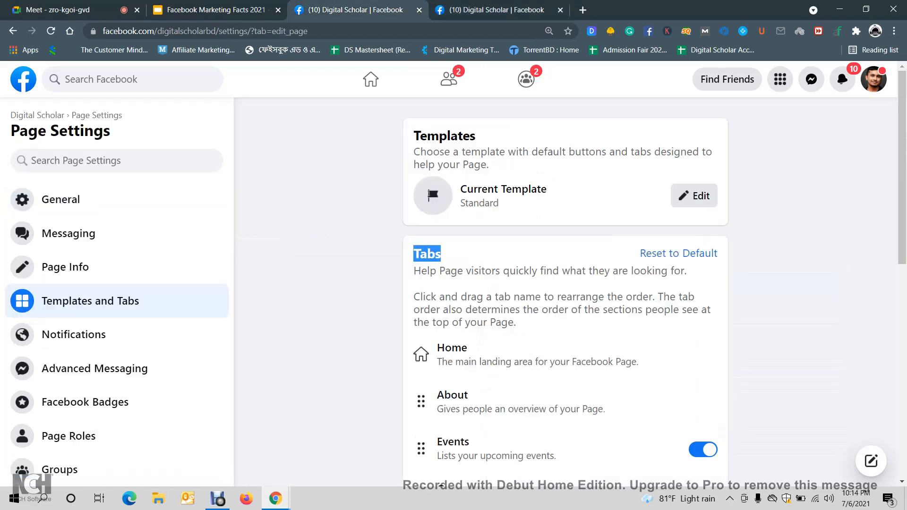
Step: Move the Videos tab directly above Events in the page's tab order, reload the page view and look over the reordered tabs
scroll(565, 283, down, 3)
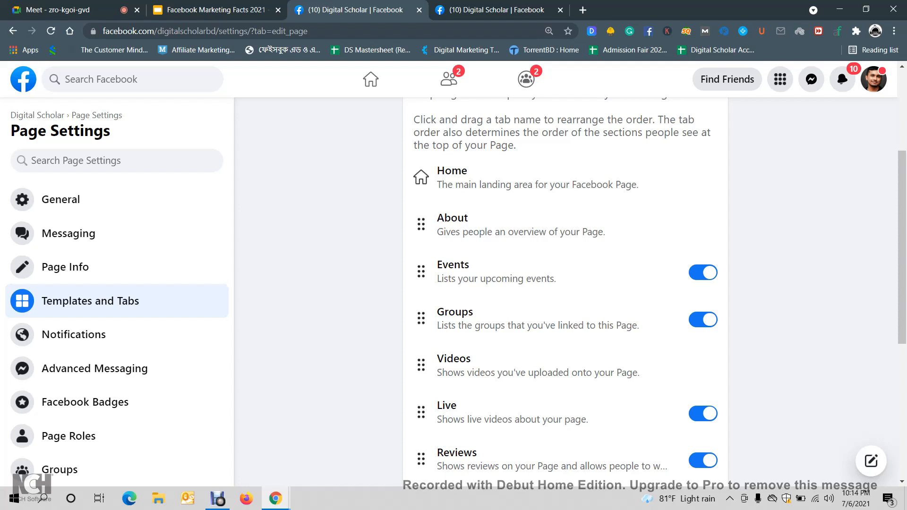
drag(420, 365, 427, 265)
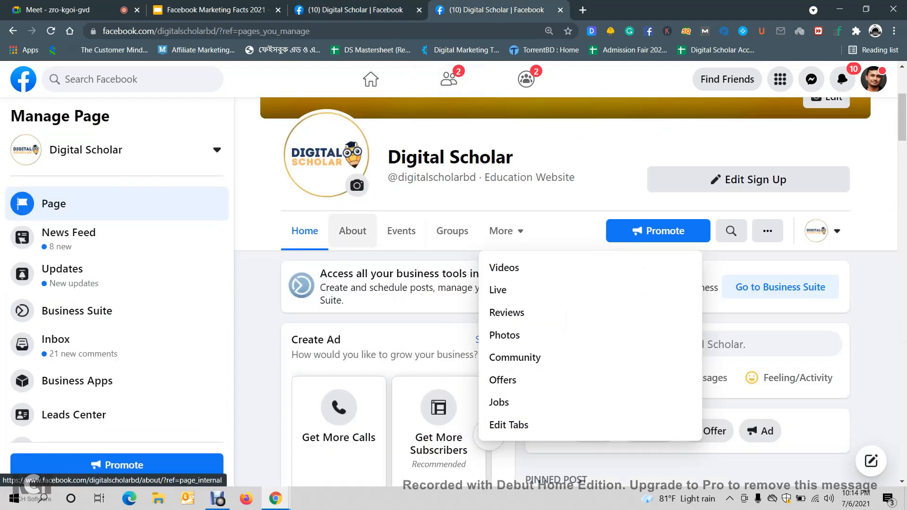
click(51, 31)
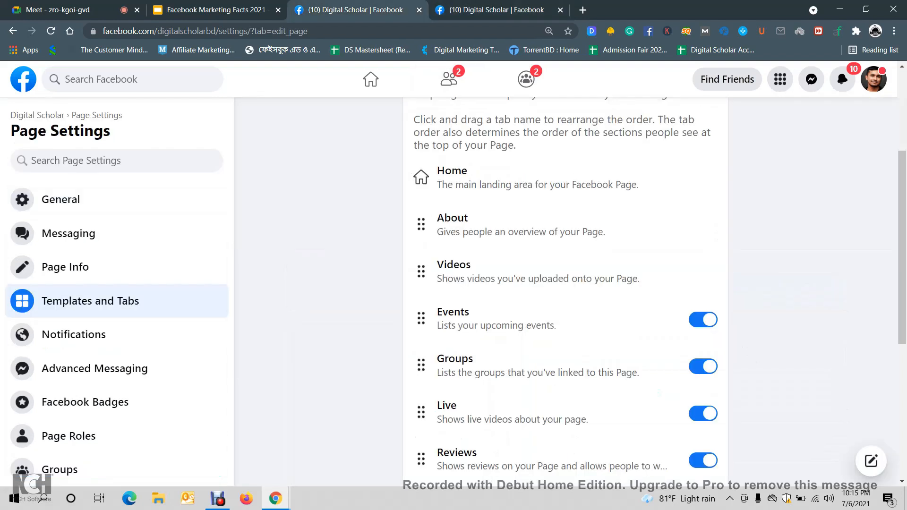
scroll(565, 283, down, 6)
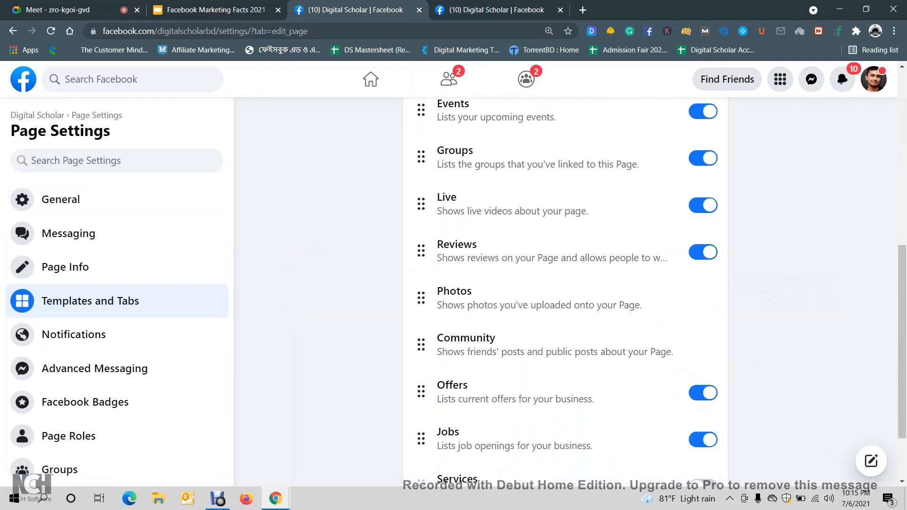
scroll(564, 284, up, 3)
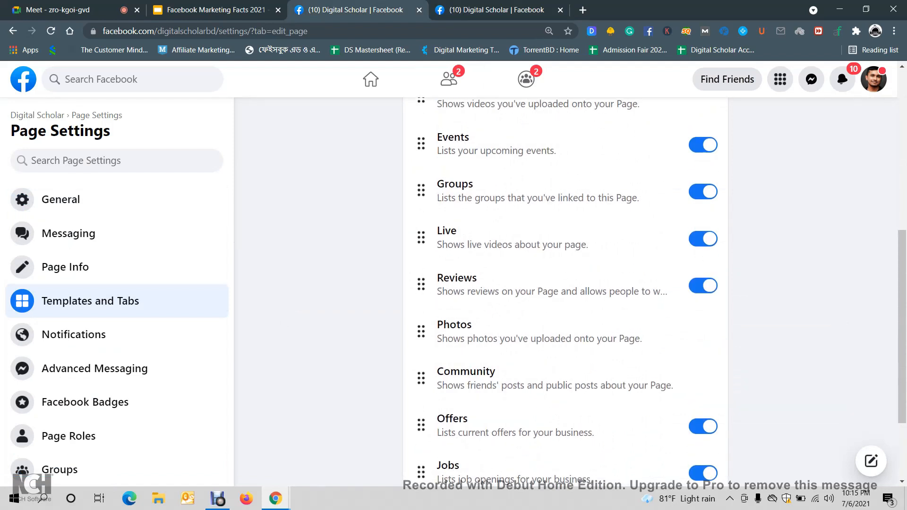
Step: Open Page Roles, review the page owner and existing roles, and view the role options for assigning a new page role
scroll(119, 251, down, 3)
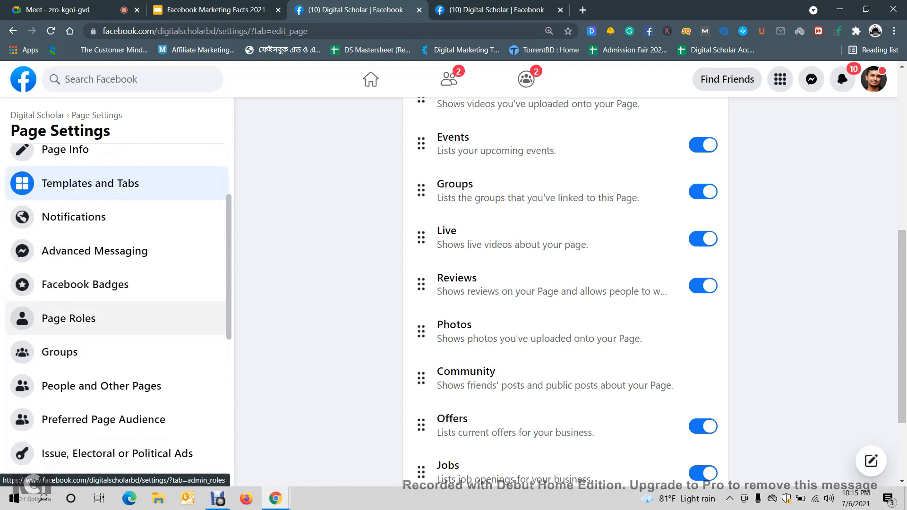
click(68, 318)
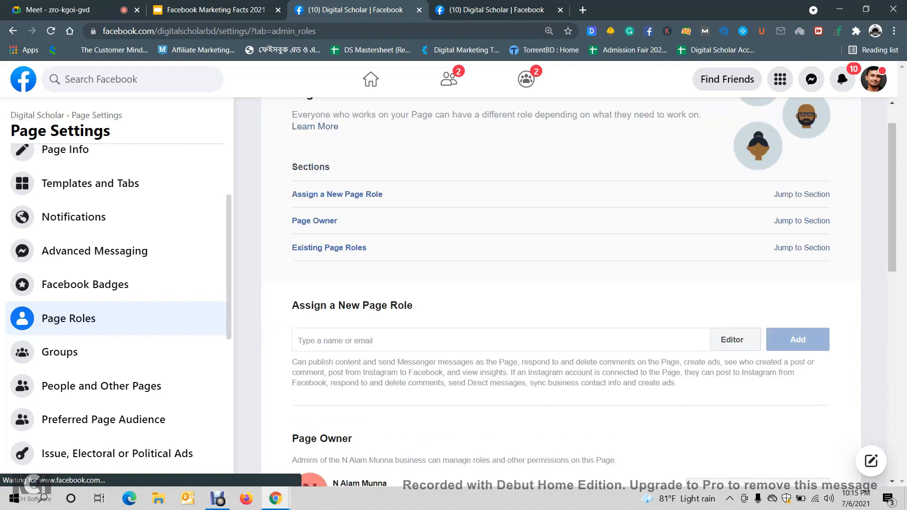
scroll(561, 293, down, 5)
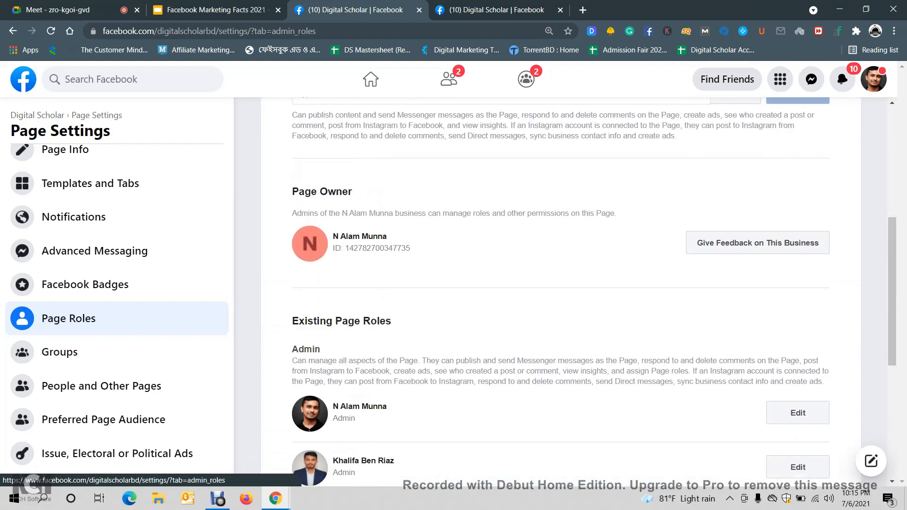
scroll(561, 293, down, 3)
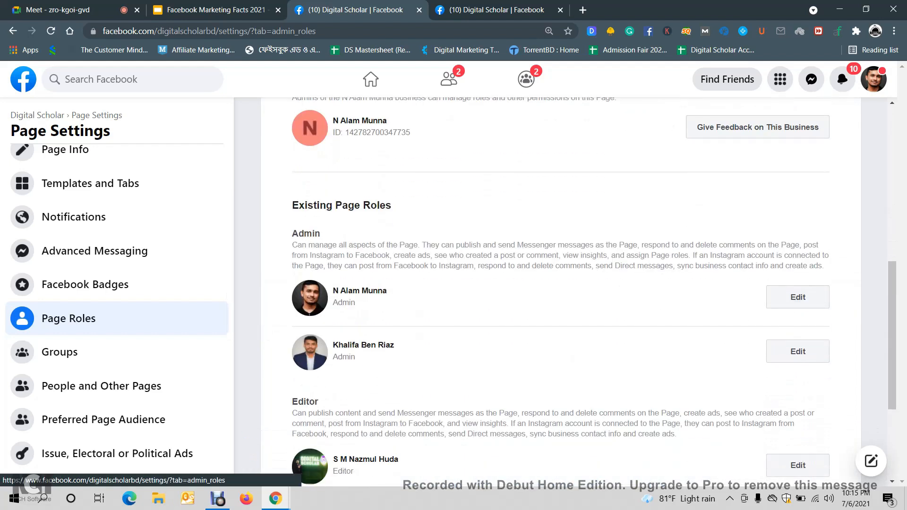
scroll(561, 292, up, 5)
scroll(560, 293, up, 3)
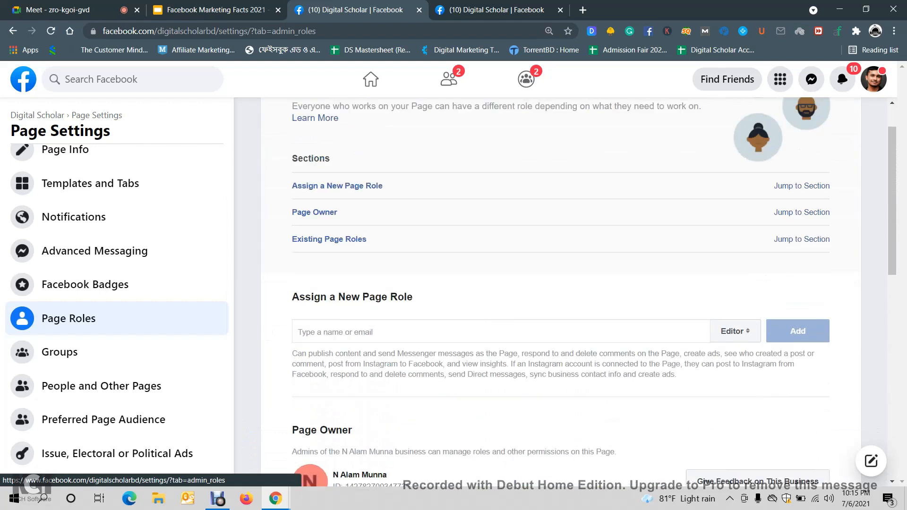
click(735, 331)
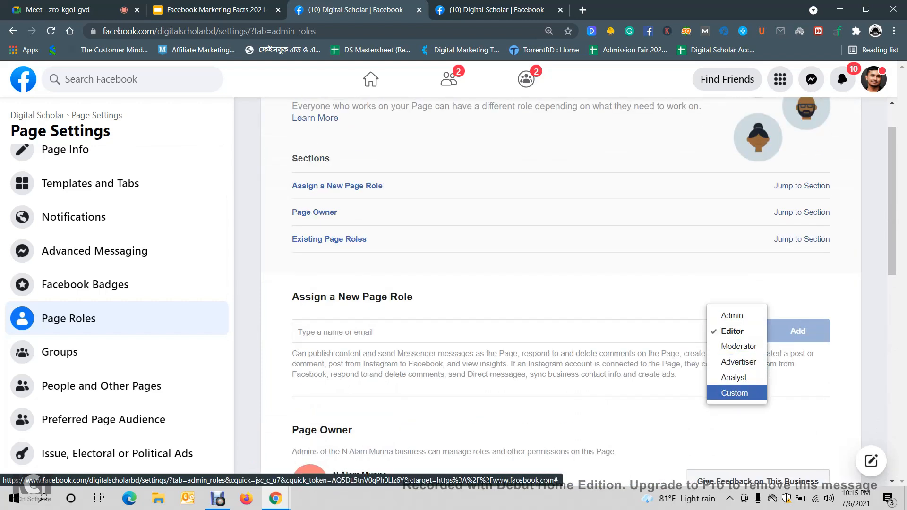
key(Escape)
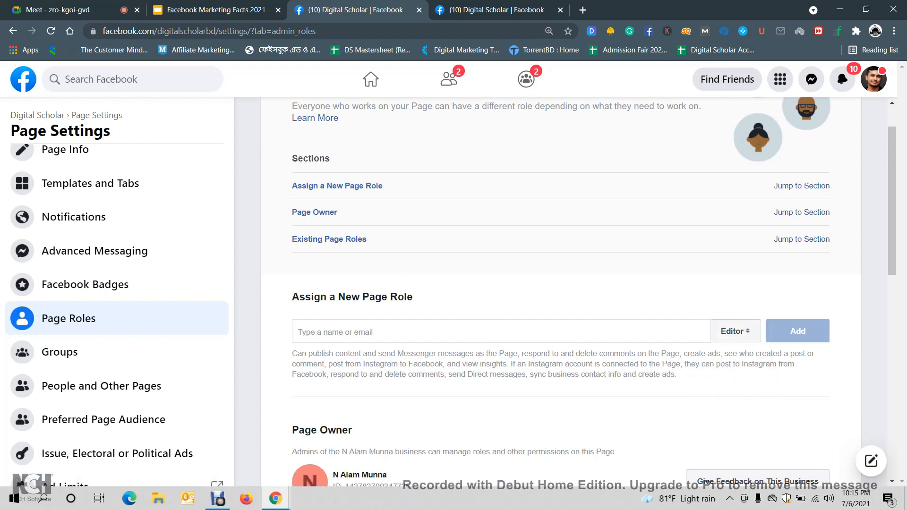
Step: Open the Groups settings and examine the group admins and group moderators sections for the linked group
click(60, 352)
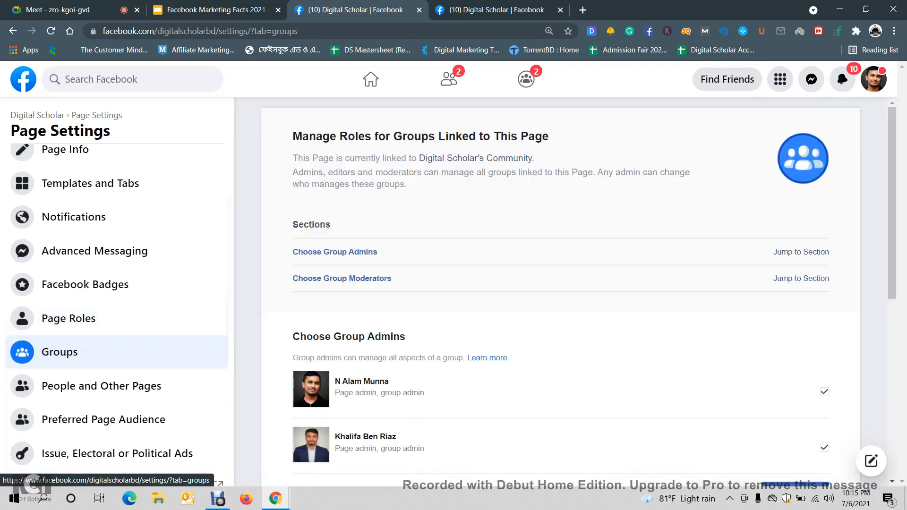
scroll(561, 283, down, 5)
scroll(561, 284, down, 3)
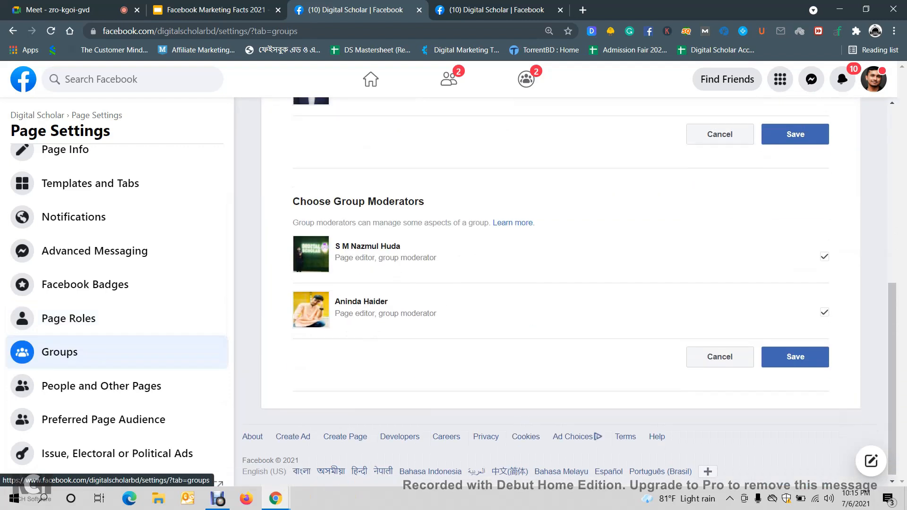
scroll(561, 284, up, 5)
scroll(561, 284, up, 3)
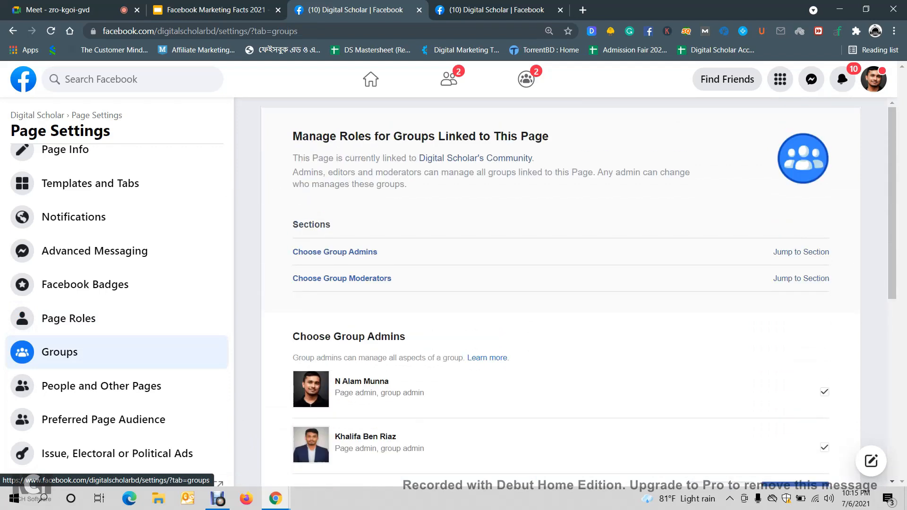
scroll(561, 291, down, 3)
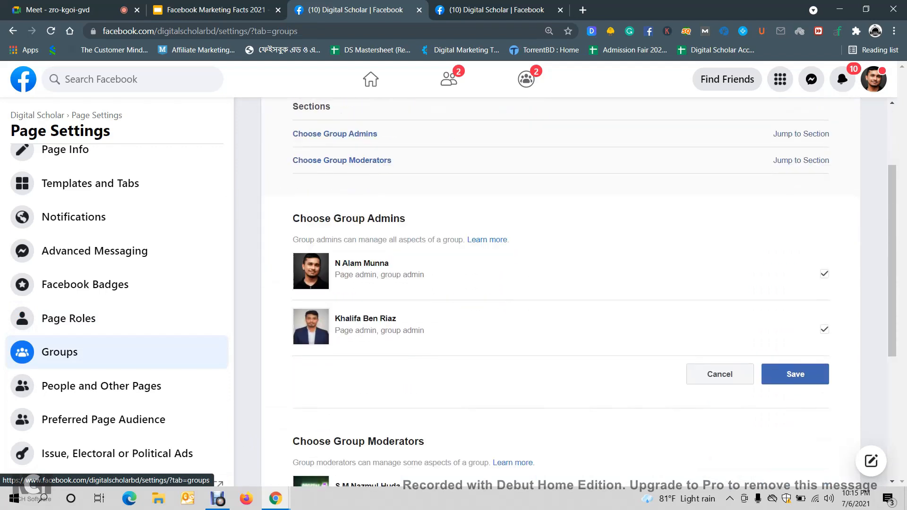
scroll(119, 352, down, 3)
Step: Look through the remaining page settings categories down to Activity Log and open Monetization
scroll(513, 331, down, 3)
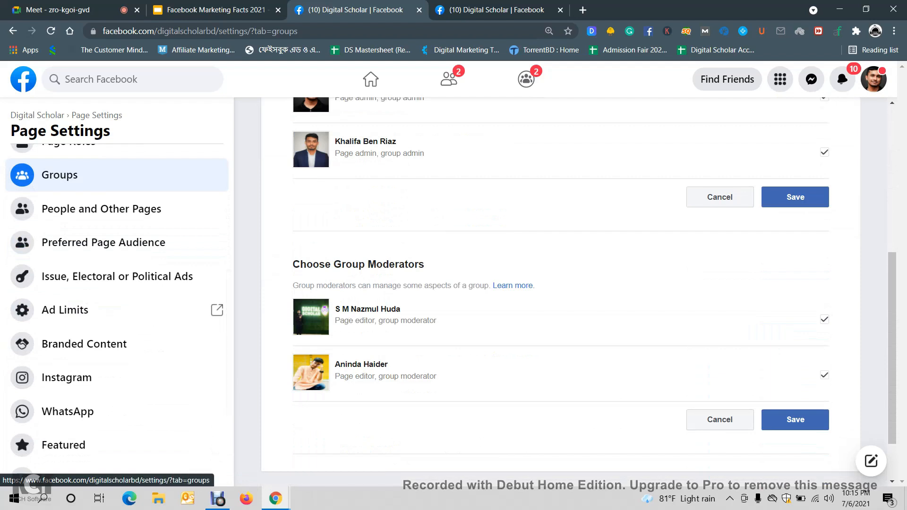
scroll(118, 241, down, 4)
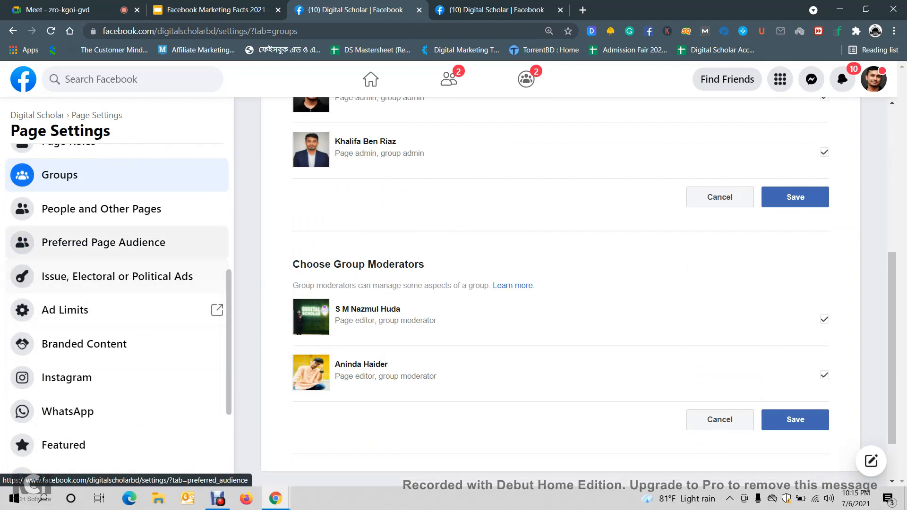
scroll(119, 283, up, 4)
scroll(119, 307, down, 1)
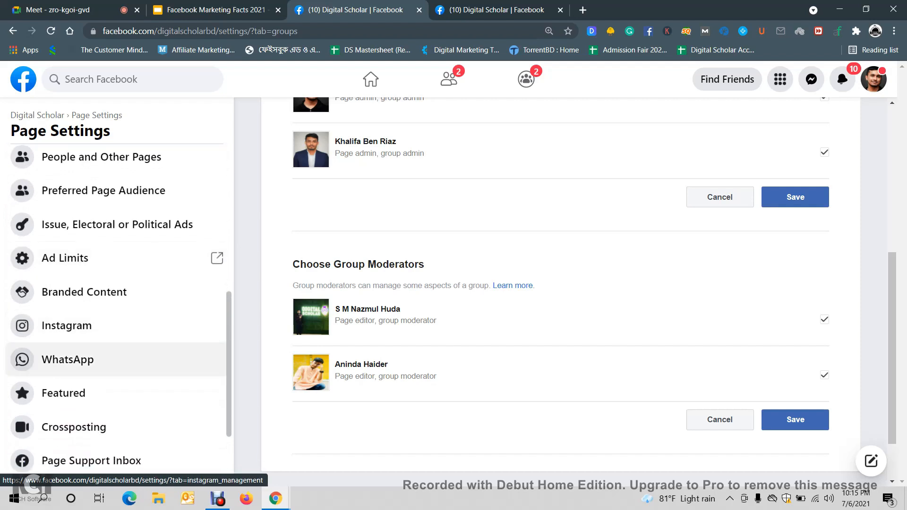
scroll(118, 354, down, 3)
scroll(118, 425, up, 3)
scroll(118, 456, down, 2)
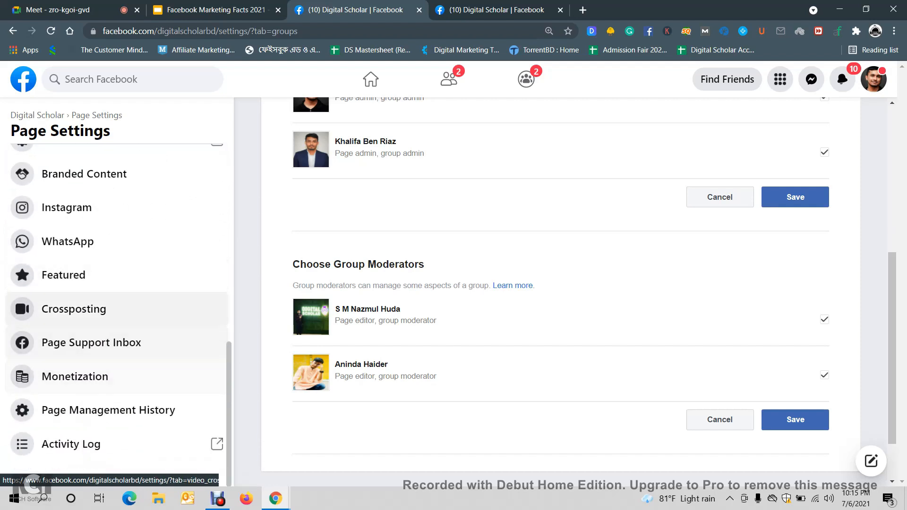
click(75, 377)
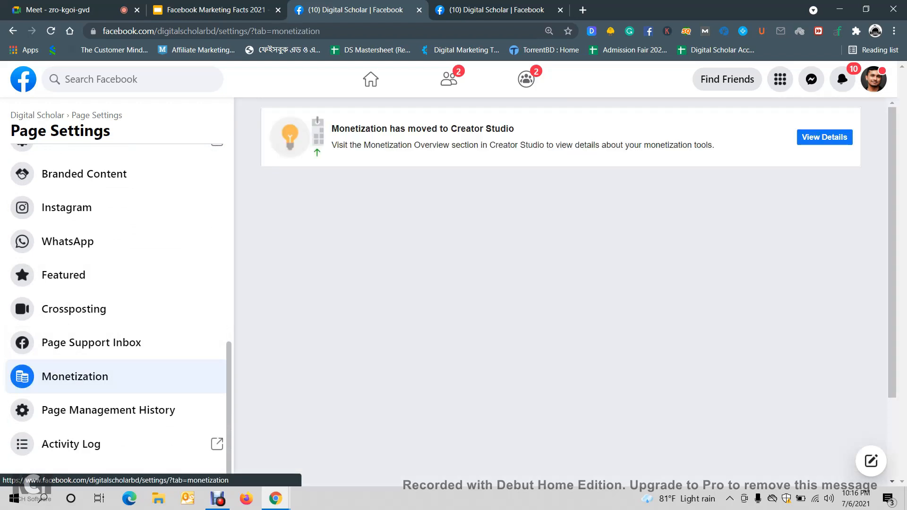
Step: Reopen the Page Info settings, then return to the Digital Scholar page
scroll(118, 373, up, 10)
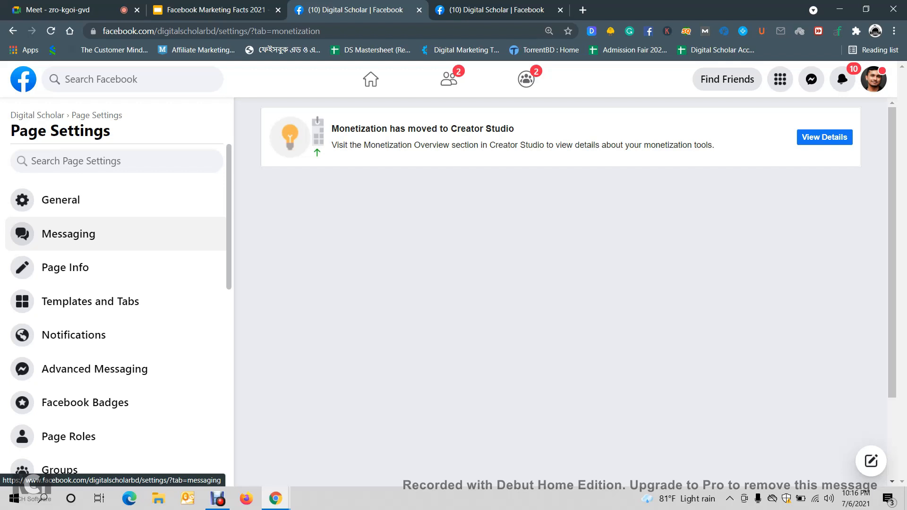
click(60, 200)
click(65, 267)
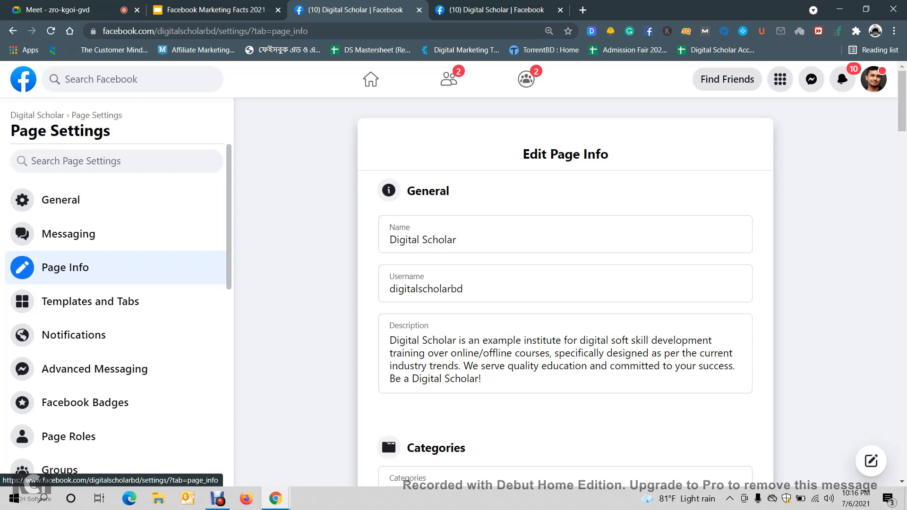
click(37, 115)
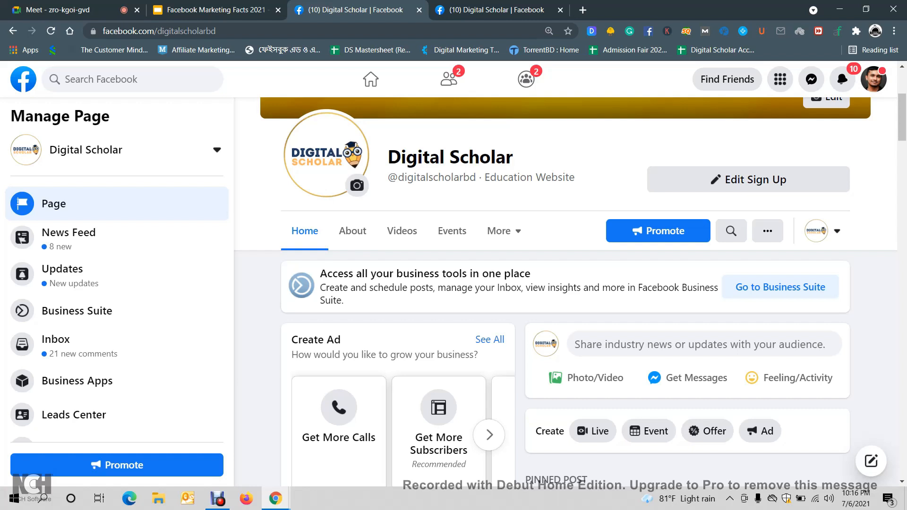
Step: Look over the Digital Scholar page from its cover through insights, About details and suggested groups, then return to the cover
scroll(570, 292, up, 4)
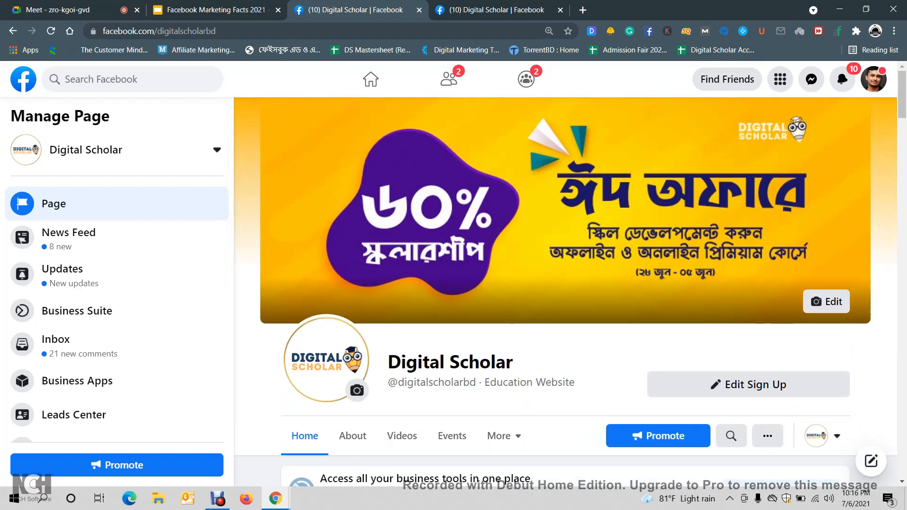
scroll(570, 292, down, 8)
scroll(594, 311, down, 15)
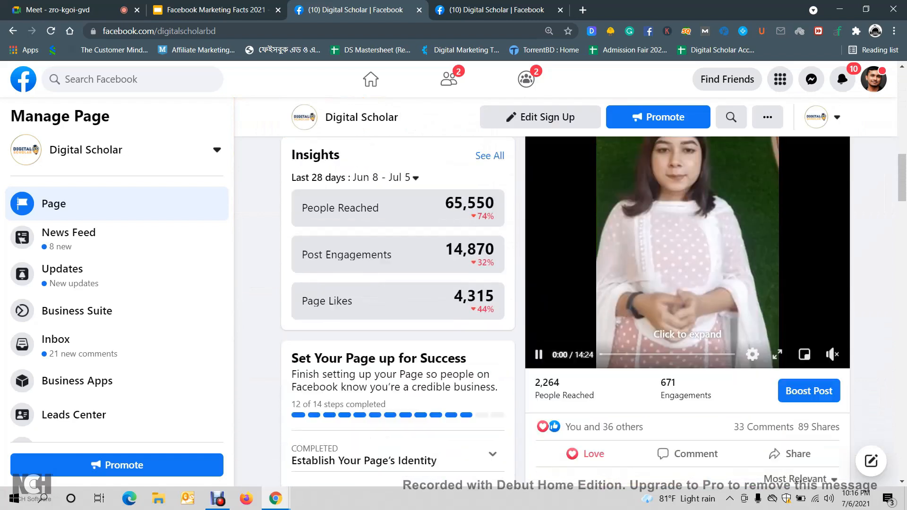
scroll(594, 310, down, 8)
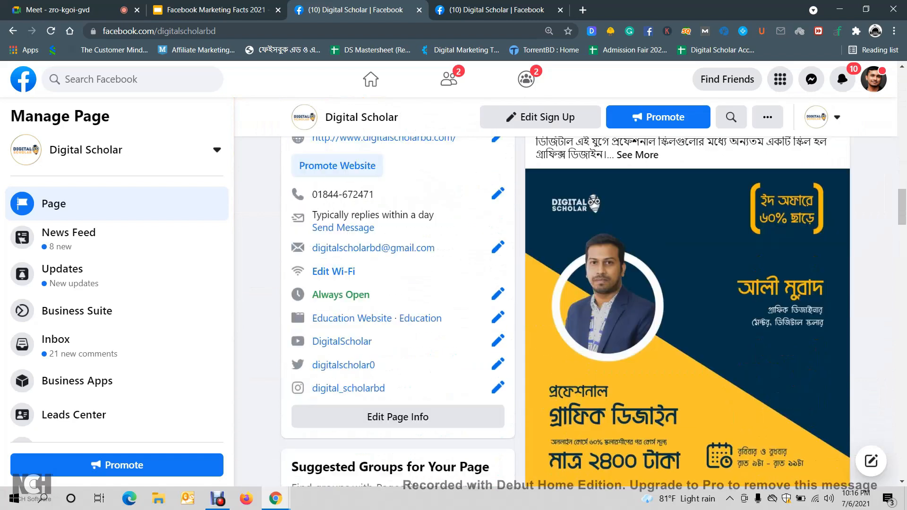
scroll(594, 310, up, 3)
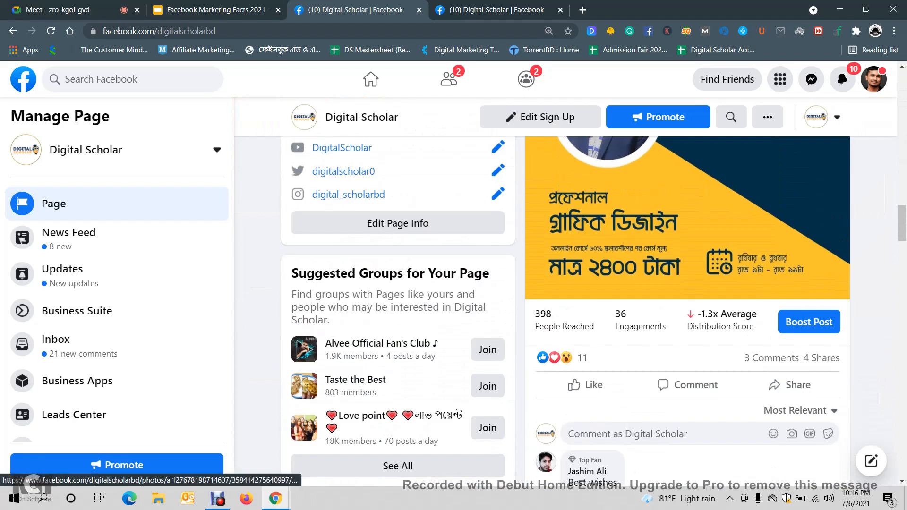
scroll(594, 311, up, 10)
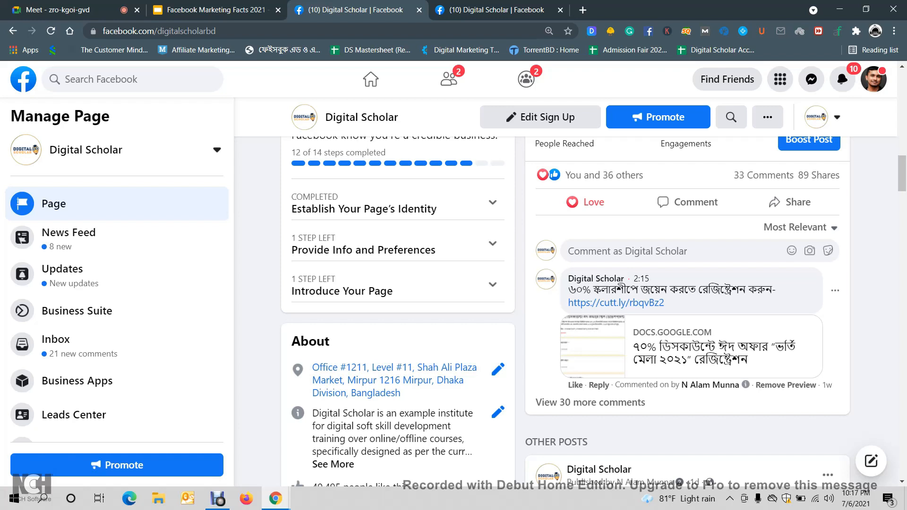
scroll(453, 283, up, 6)
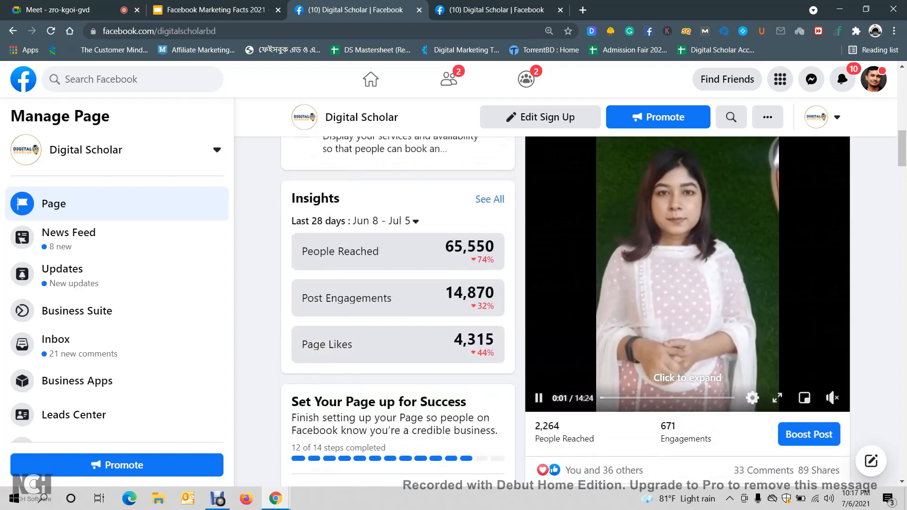
scroll(567, 283, up, 8)
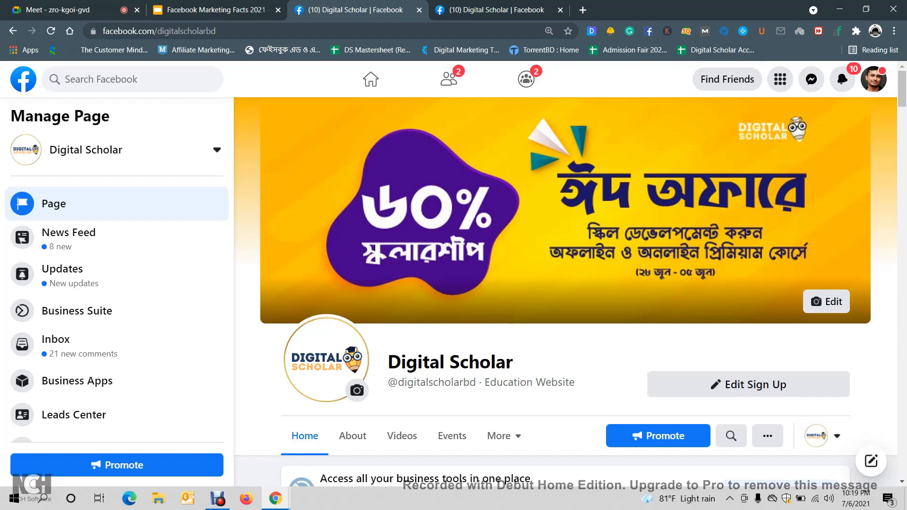
Step: Examine the page's business tools, pinned live video post, insights, setup checklist and About section down to the other posts
scroll(570, 292, down, 5)
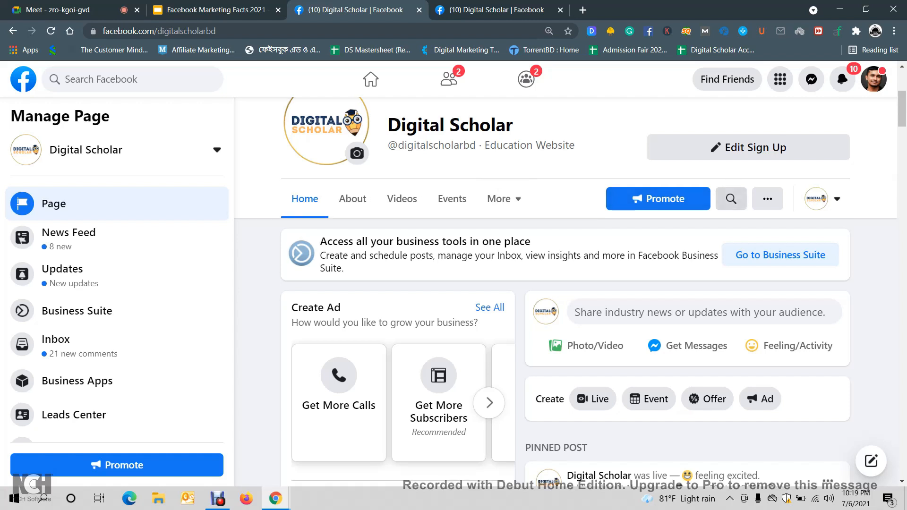
scroll(565, 293, down, 5)
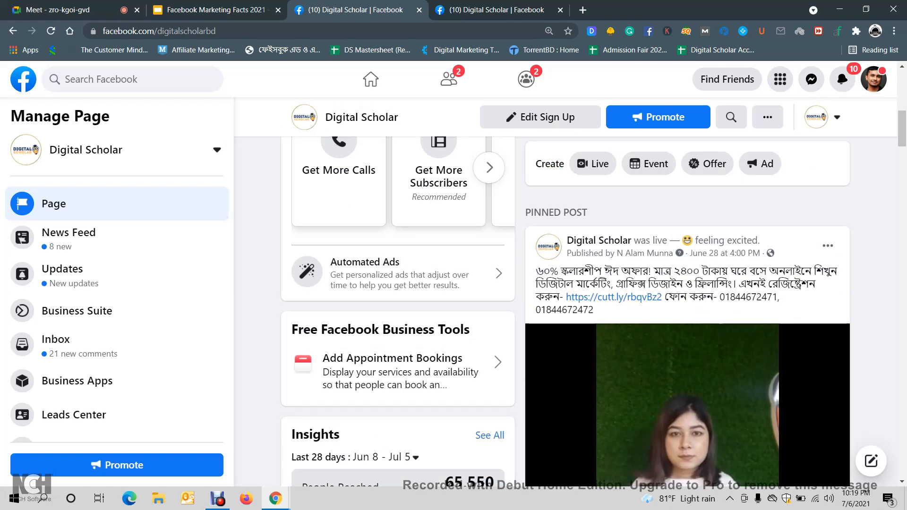
scroll(473, 293, down, 1)
scroll(472, 293, down, 1)
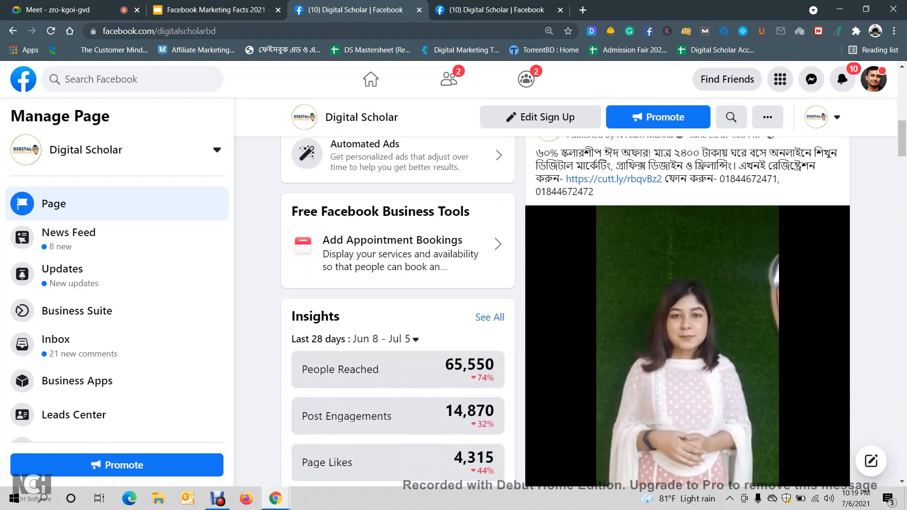
scroll(473, 293, up, 1)
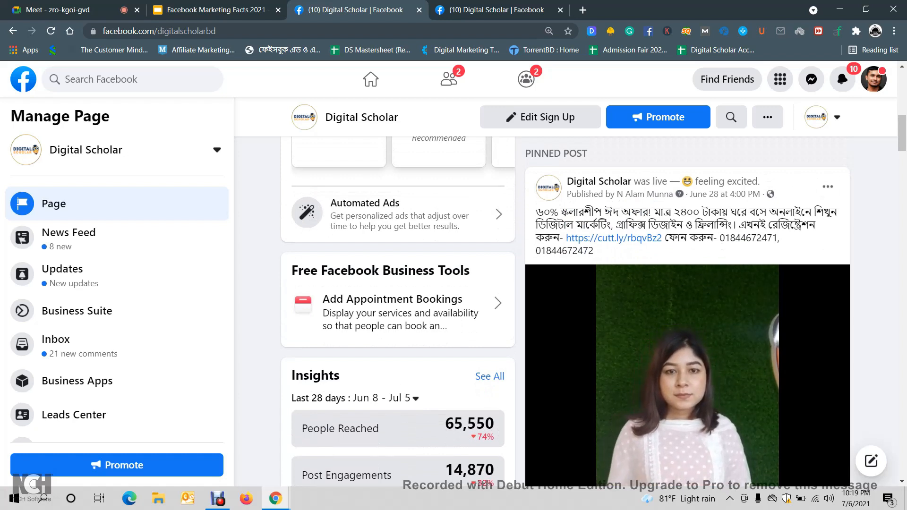
scroll(472, 293, down, 4)
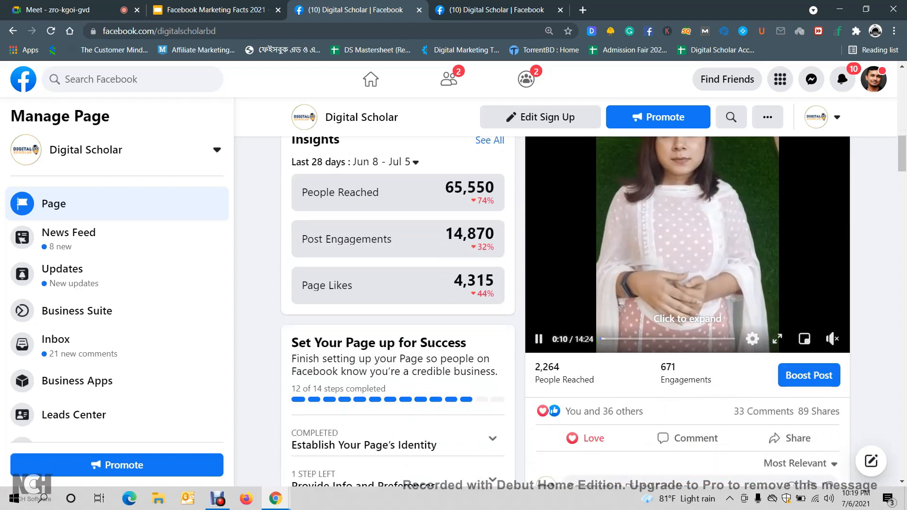
scroll(472, 293, up, 2)
scroll(472, 292, down, 4)
scroll(472, 293, down, 9)
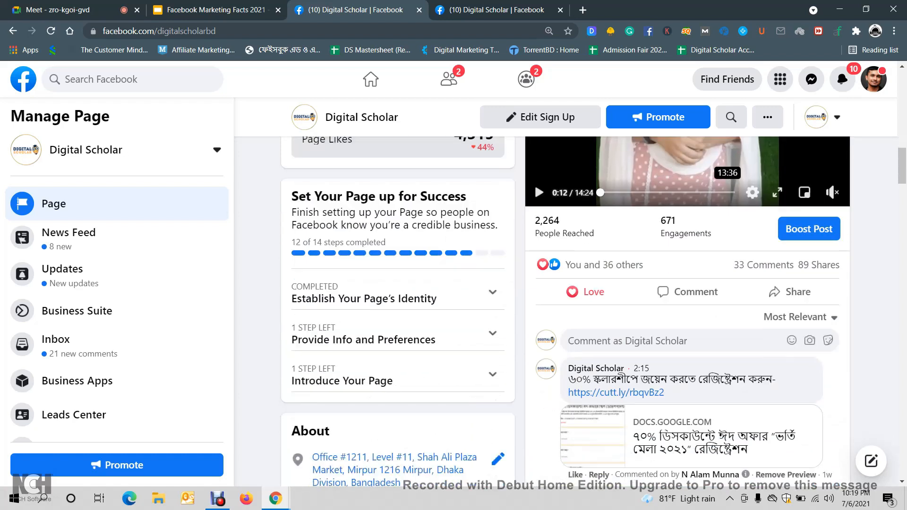
scroll(472, 293, up, 4)
scroll(661, 425, down, 2)
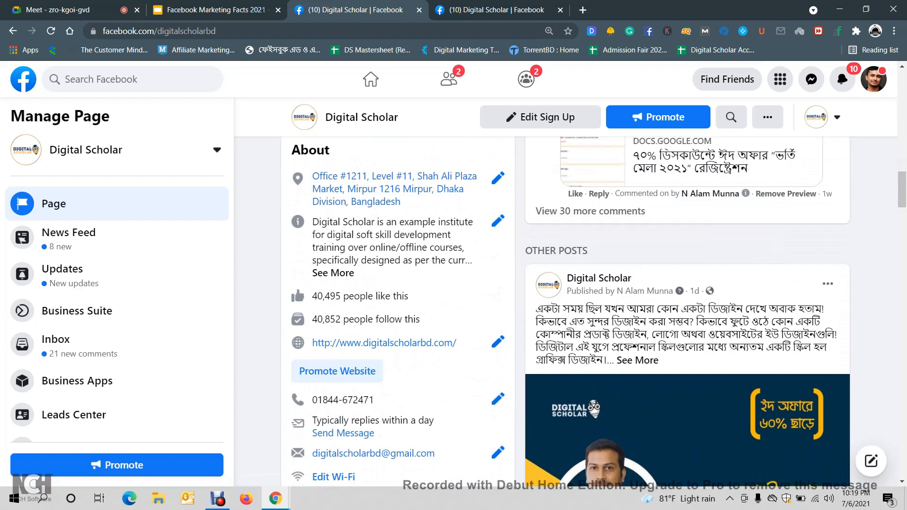
Step: Expand the full text of the graphic design course post and review its caption and promotional image
click(638, 256)
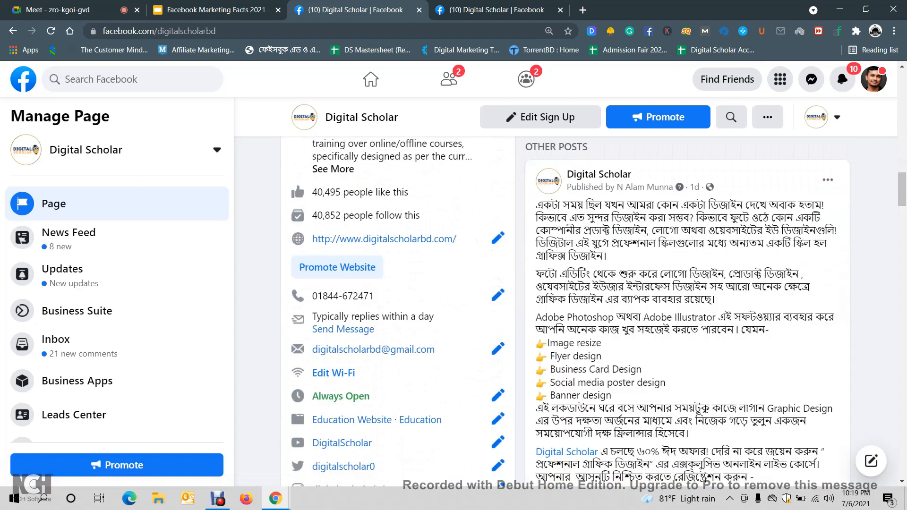
scroll(746, 248, up, 1)
scroll(746, 248, down, 5)
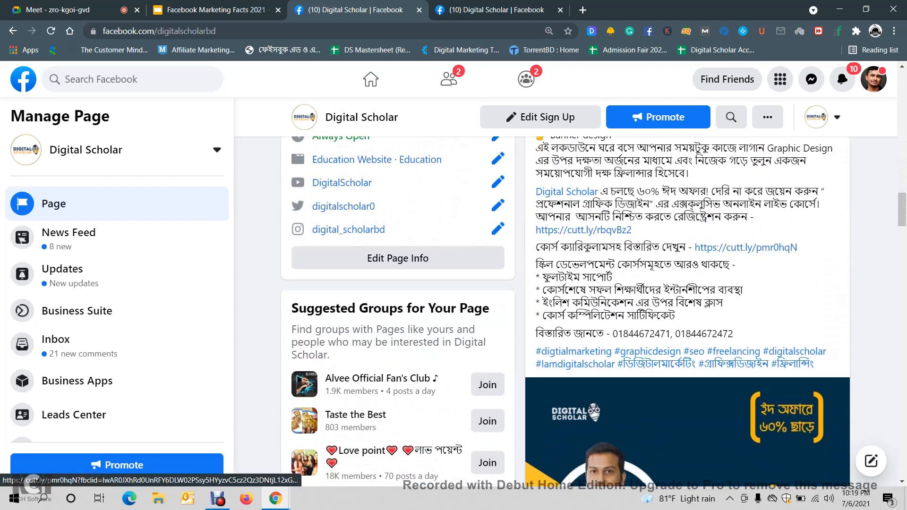
scroll(747, 248, down, 6)
scroll(746, 247, up, 3)
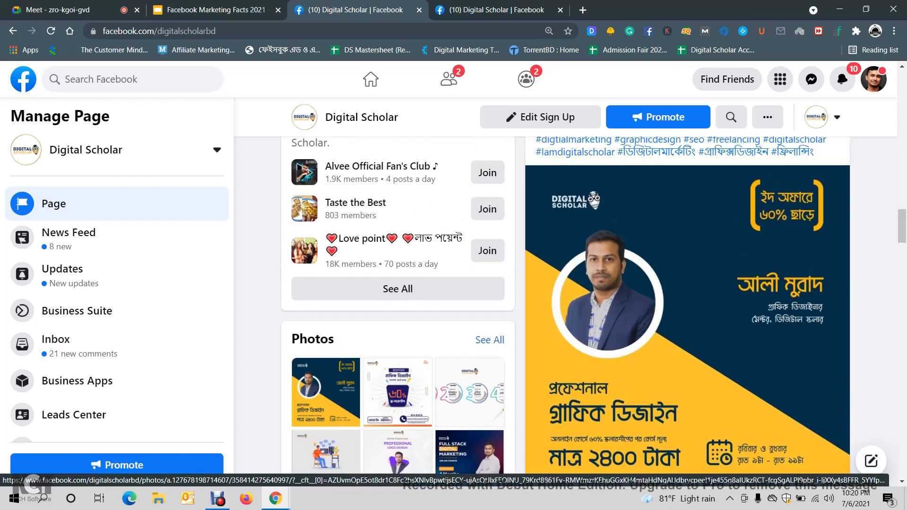
scroll(746, 248, down, 1)
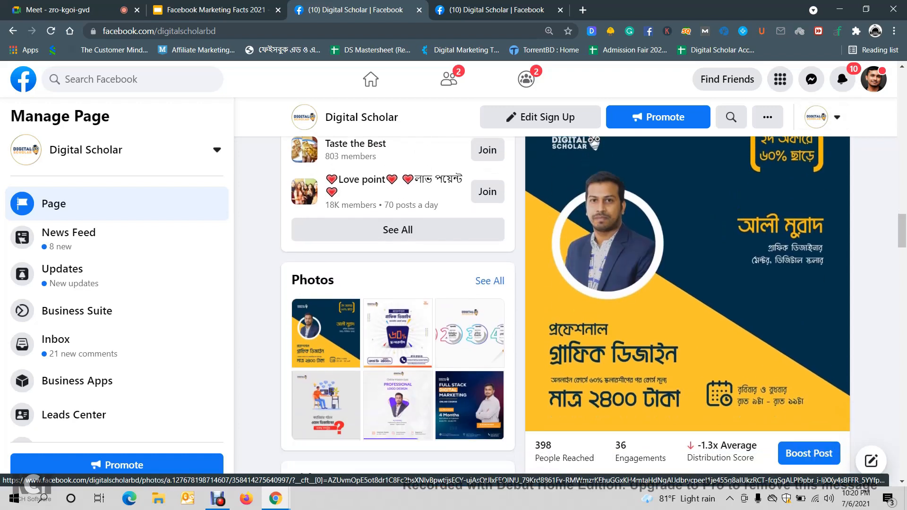
scroll(685, 283, down, 4)
scroll(685, 284, up, 12)
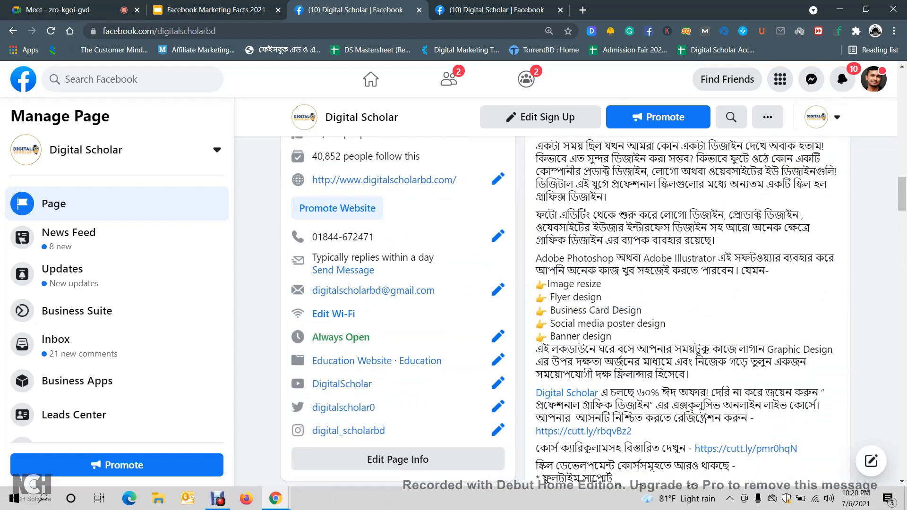
scroll(685, 312, down, 10)
scroll(685, 312, up, 7)
scroll(685, 311, up, 3)
scroll(685, 312, up, 3)
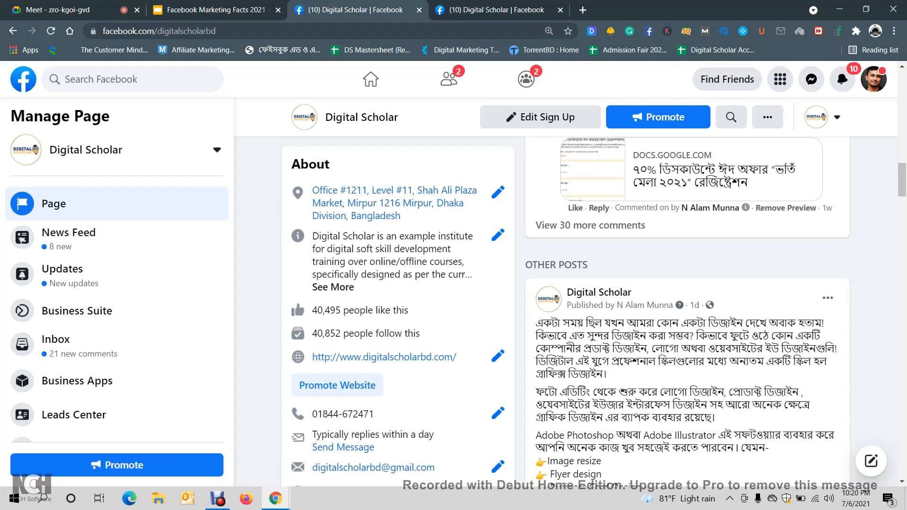
scroll(594, 312, down, 3)
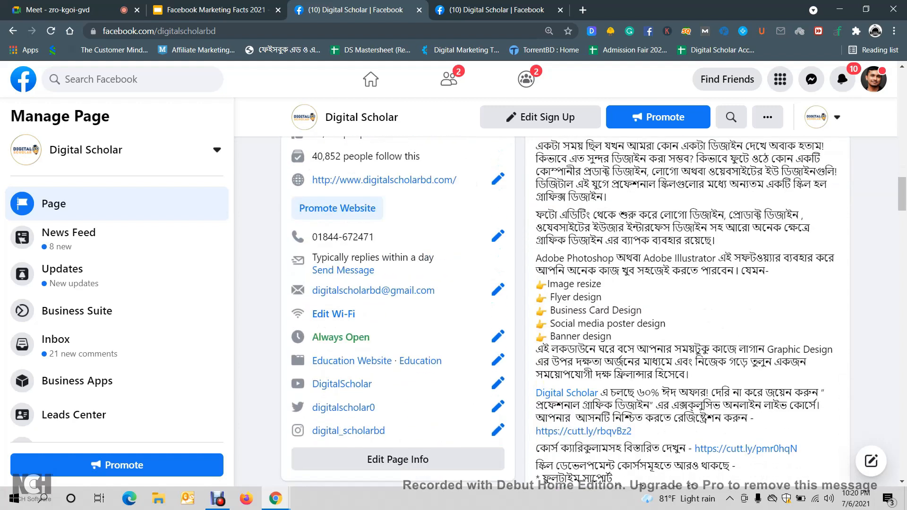
Step: Highlight the post's two introductory paragraphs, the Adobe Photoshop and Illustrator sentence, and the list from Image resize to Banner design
drag(542, 205, 716, 299)
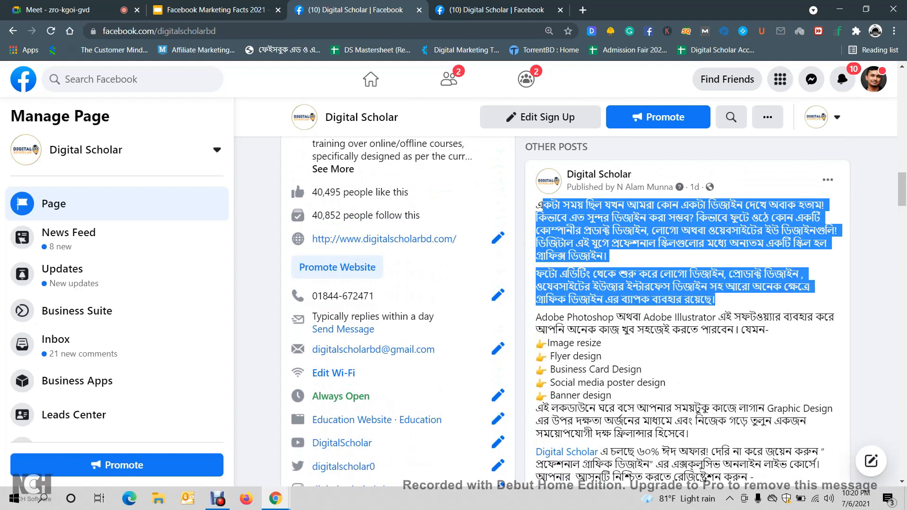
scroll(685, 311, down, 1)
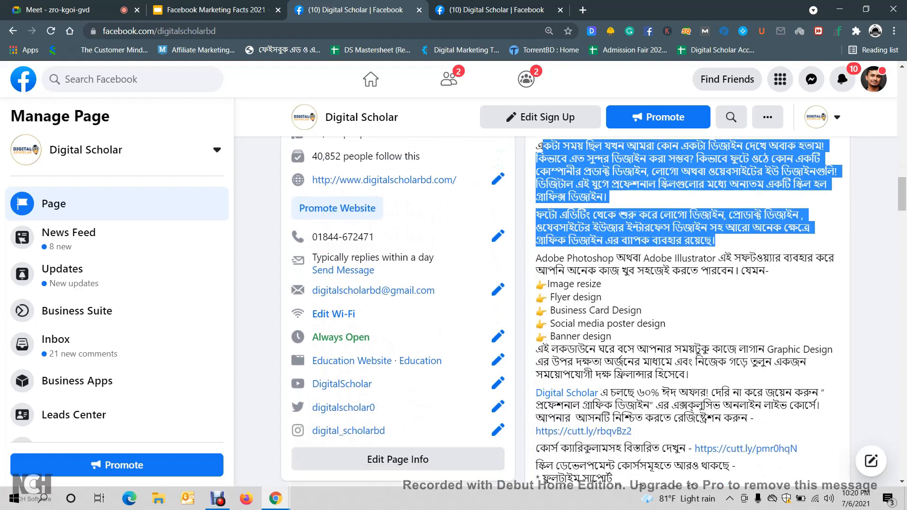
drag(535, 258, 769, 270)
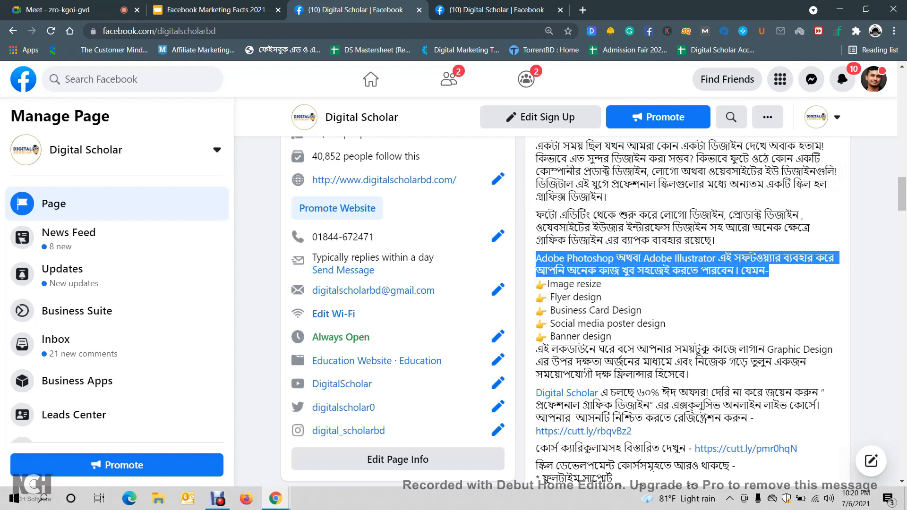
drag(611, 336, 537, 284)
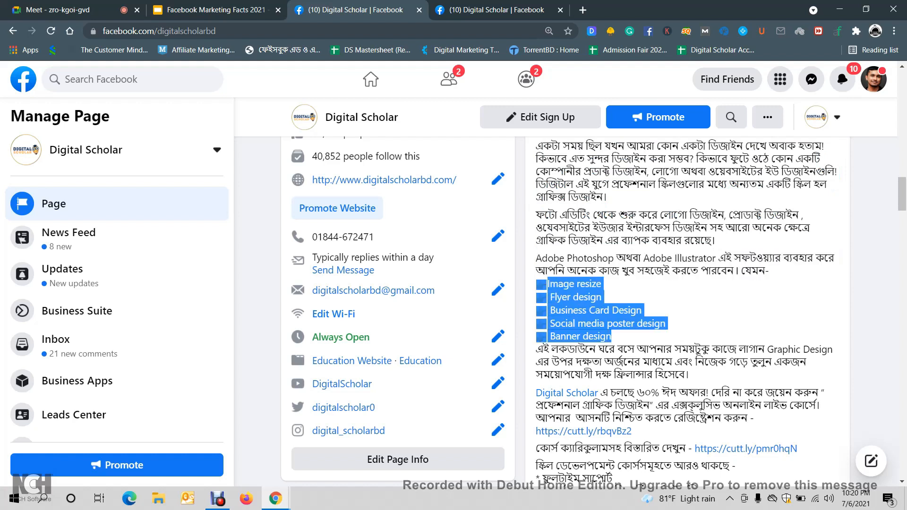
scroll(685, 302, down, 2)
scroll(593, 312, down, 1)
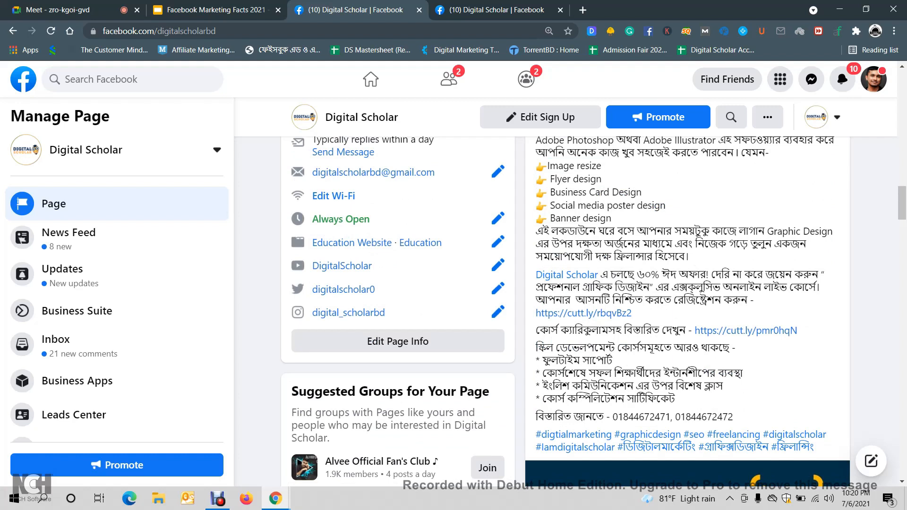
Step: Highlight the post's offer and registration paragraph, the course curriculum line and the heading above the course benefits
drag(536, 274, 707, 300)
click(707, 301)
drag(535, 330, 685, 330)
click(813, 331)
scroll(594, 312, down, 1)
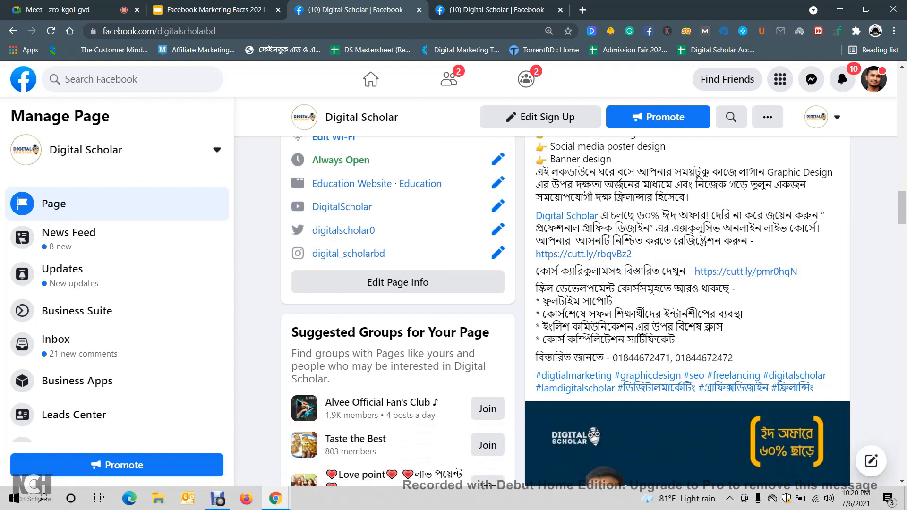
drag(536, 288, 736, 288)
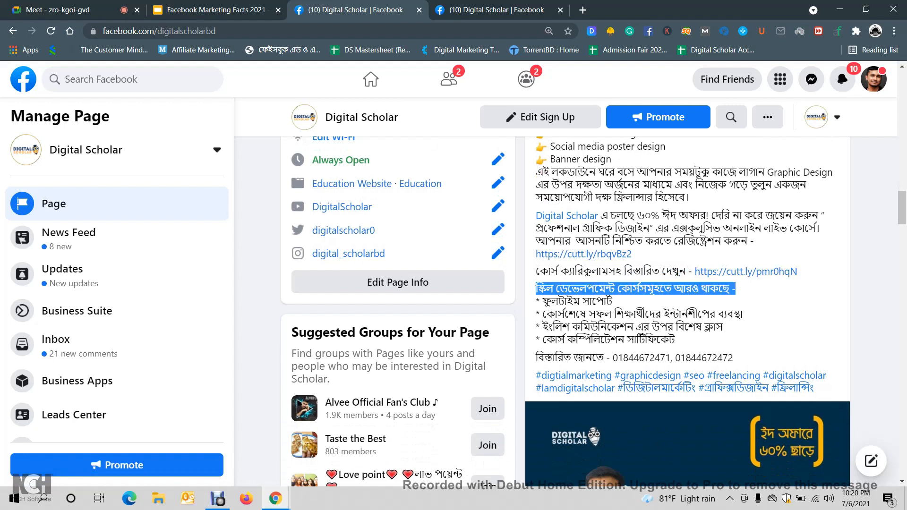
click(735, 289)
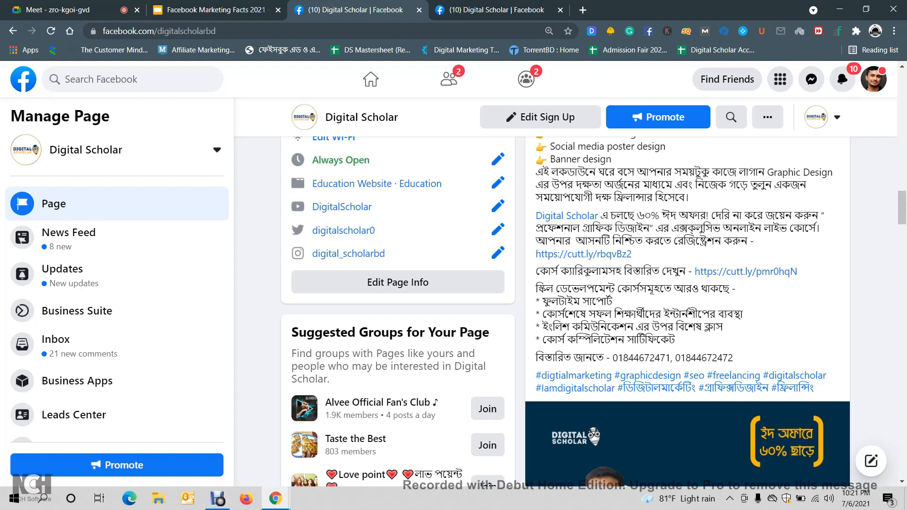
Step: Highlight the contact phone numbers in the post and review the hashtags and course image below them
scroll(567, 312, down, 2)
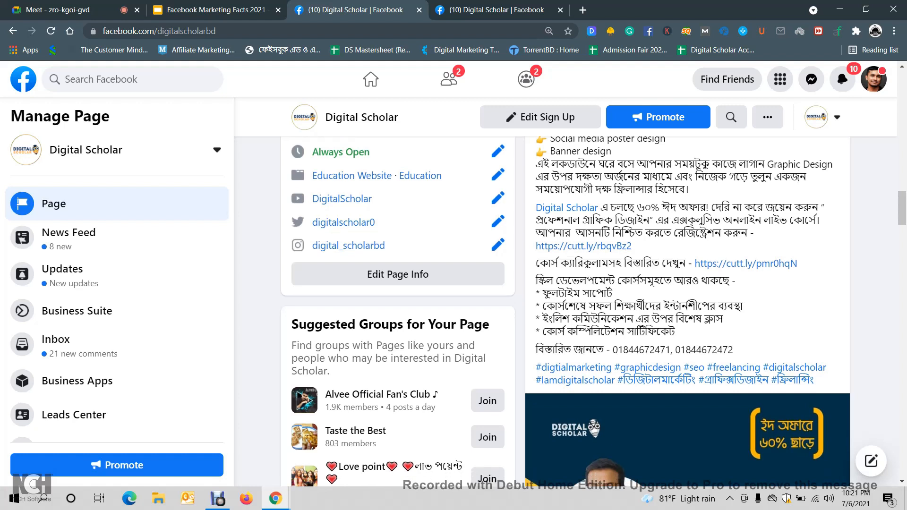
drag(612, 316, 731, 316)
click(732, 316)
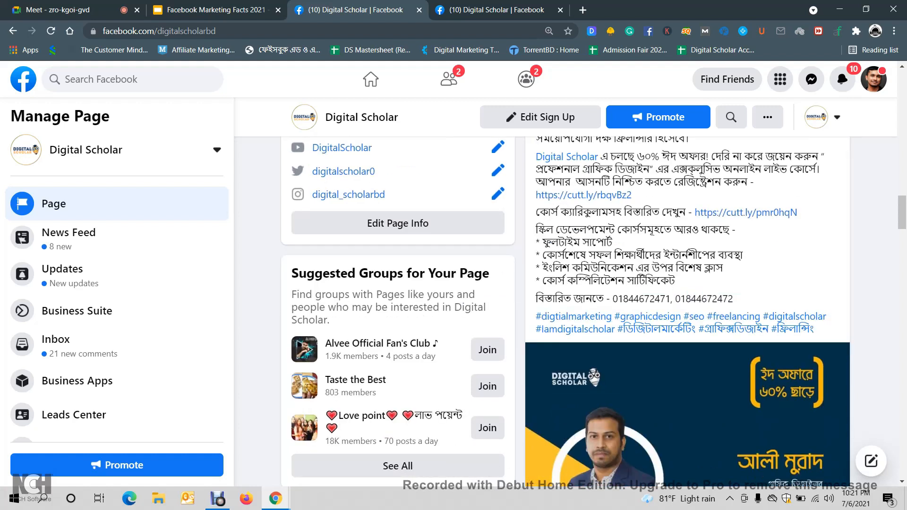
scroll(614, 283, down, 4)
scroll(614, 284, up, 2)
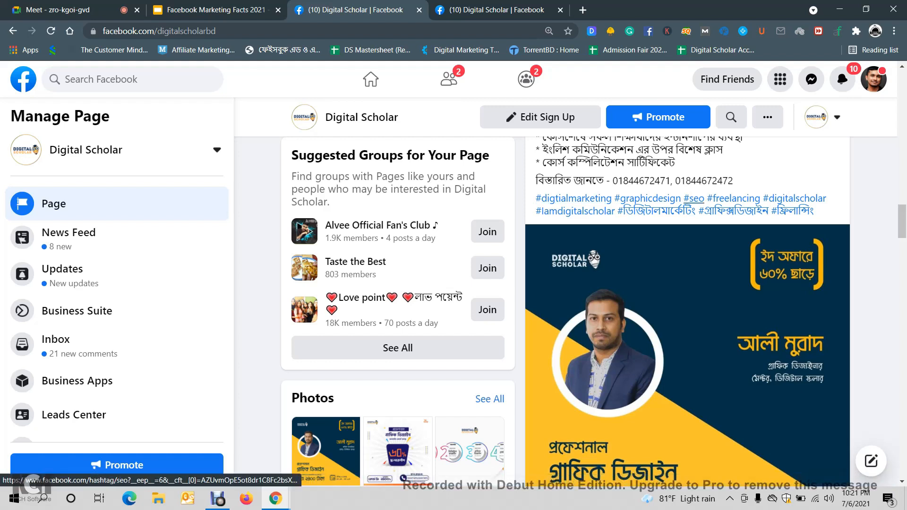
Step: Review the graphic design course post again, from its caption and links to its hashtags, promotional image and engagement figures
scroll(694, 198, up, 10)
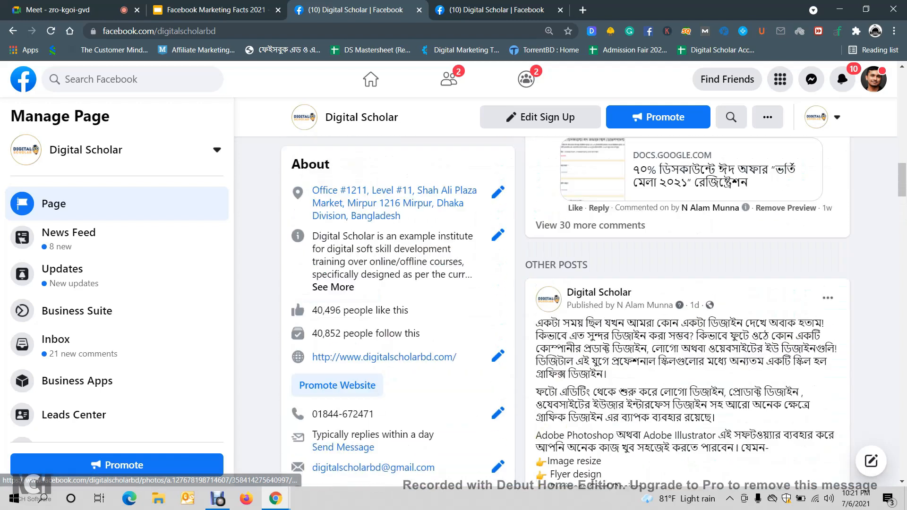
scroll(693, 198, down, 3)
scroll(661, 264, down, 8)
scroll(661, 264, up, 5)
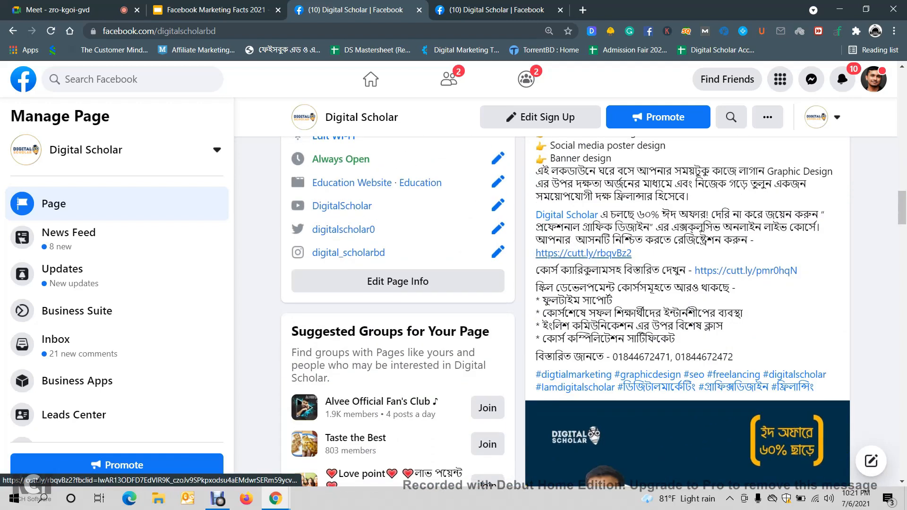
scroll(661, 265, down, 3)
scroll(662, 265, down, 5)
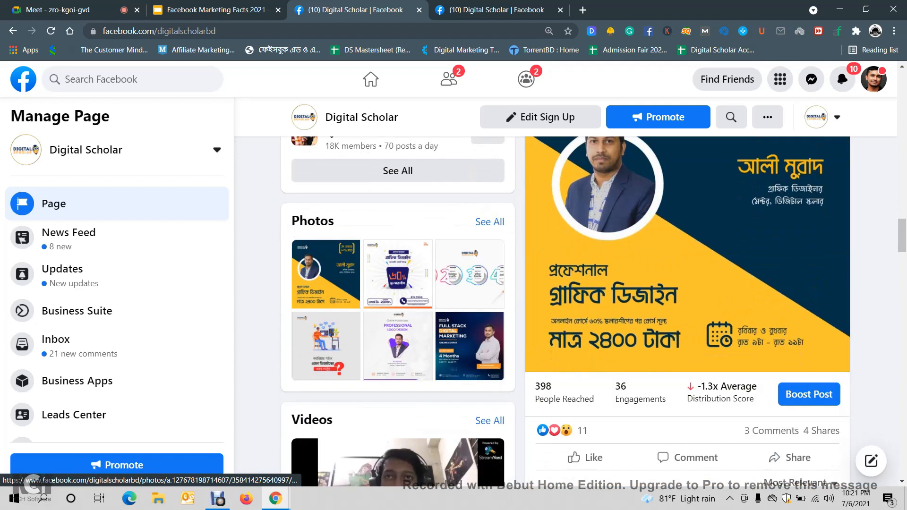
scroll(574, 316, up, 5)
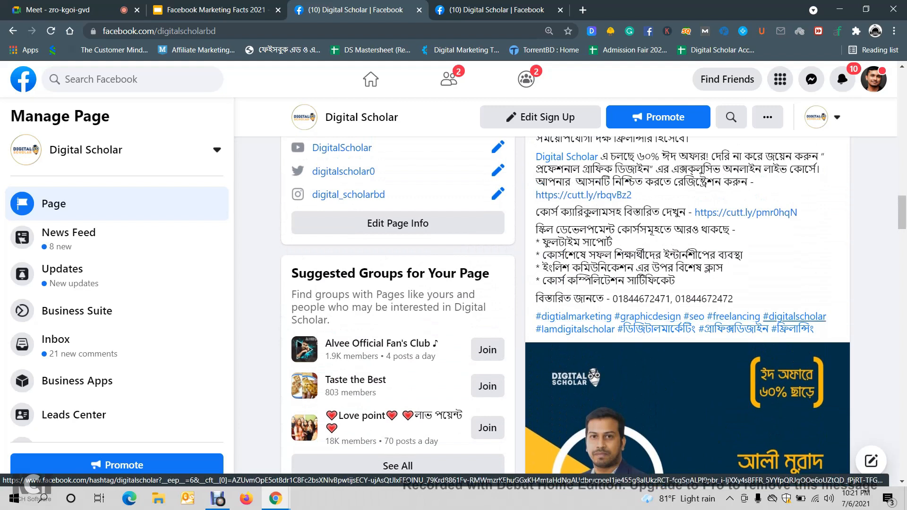
scroll(574, 317, down, 5)
Step: Expand the full caption of the "Lets Talk on Freelancing" live video post and review its links, hashtags and comments
scroll(574, 317, down, 12)
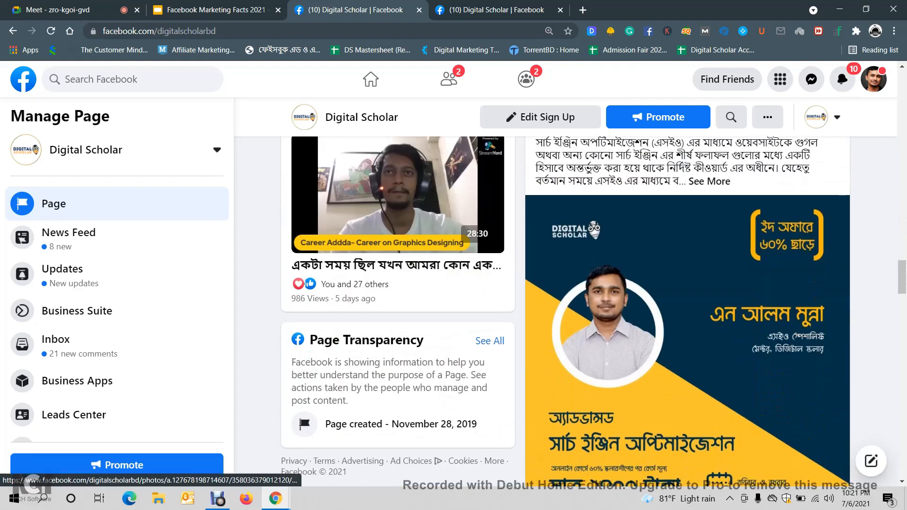
scroll(574, 317, up, 5)
scroll(687, 302, down, 5)
scroll(687, 302, up, 1)
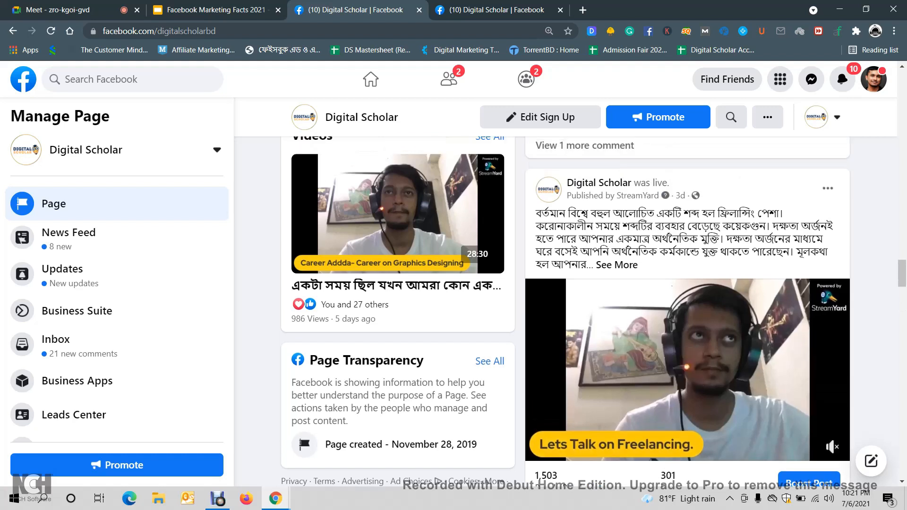
click(617, 265)
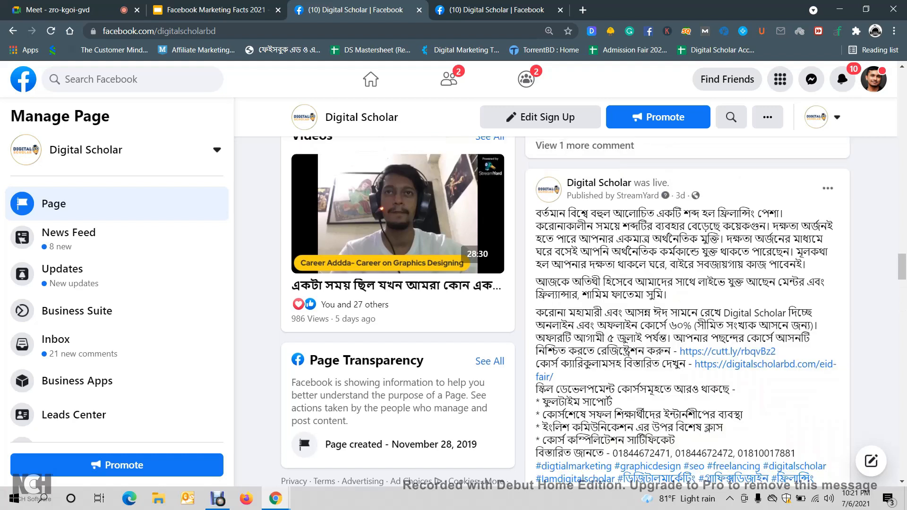
scroll(687, 331, down, 3)
scroll(688, 303, down, 10)
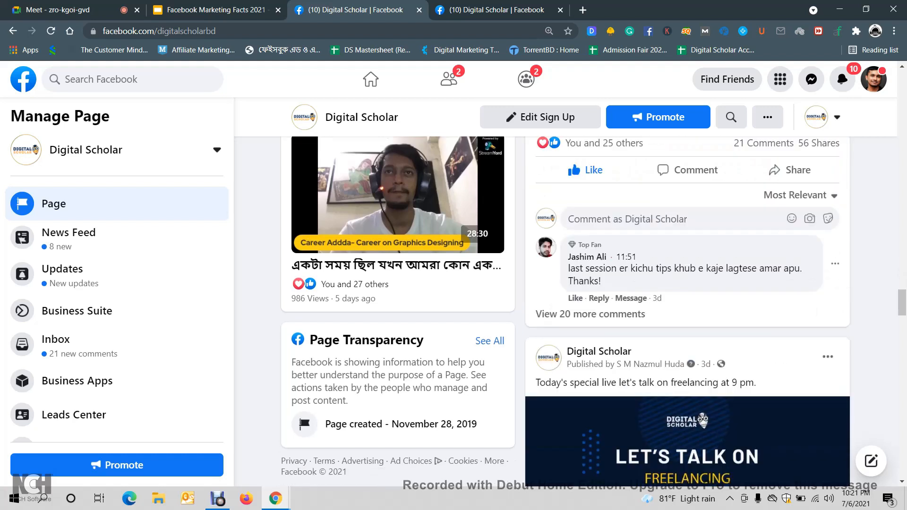
Step: Browse the page's older posts, examining the live session announcements, course posters, scholarship image sets and the Eid offer event
scroll(687, 330, down, 15)
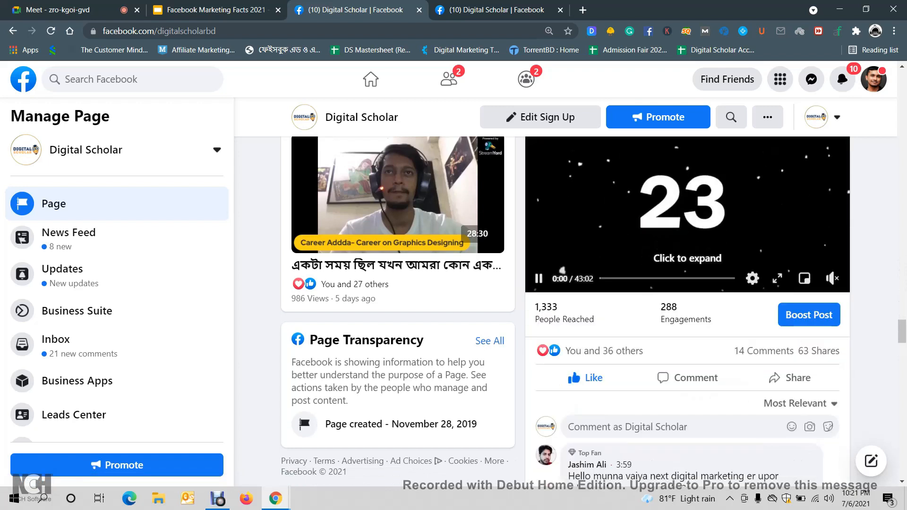
scroll(687, 312, down, 10)
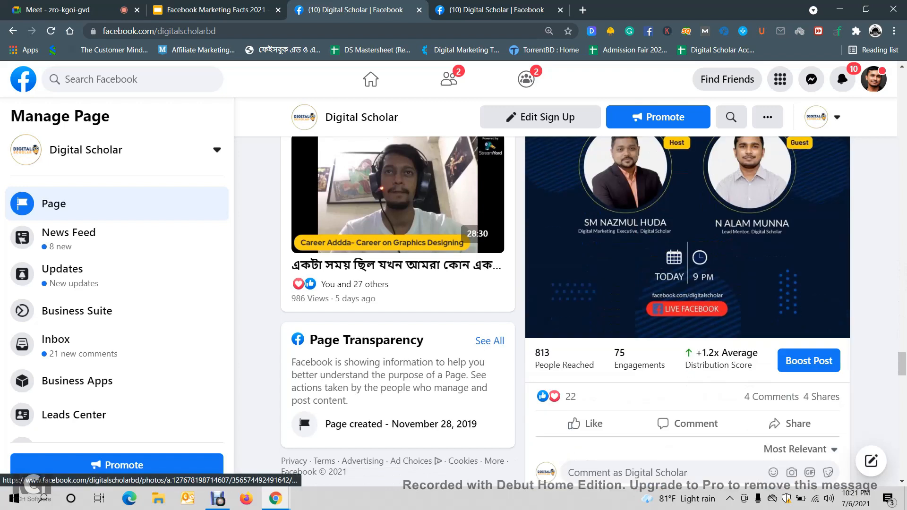
scroll(687, 307, down, 15)
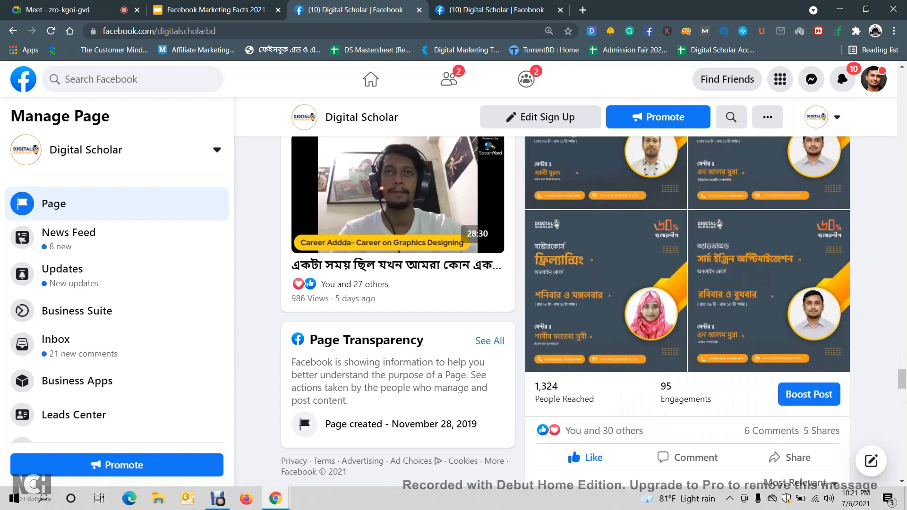
scroll(688, 312, down, 15)
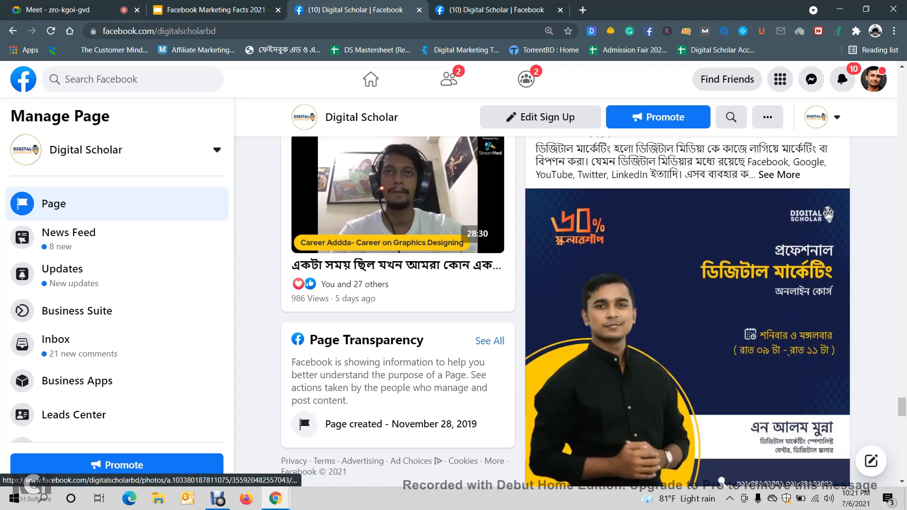
scroll(688, 312, down, 15)
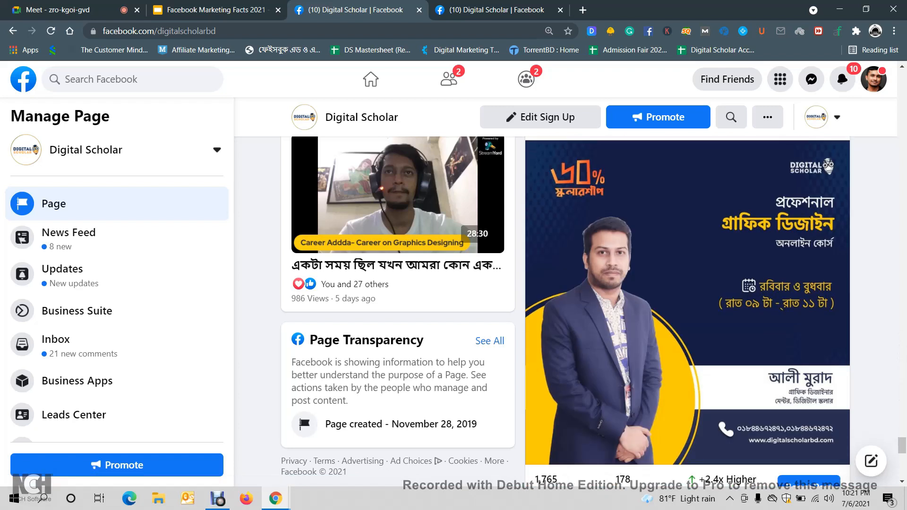
scroll(687, 312, down, 15)
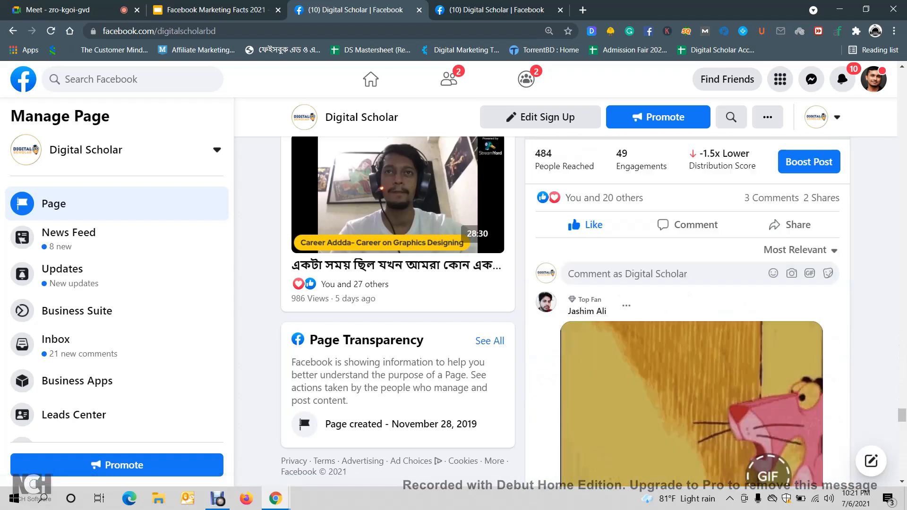
scroll(688, 312, down, 5)
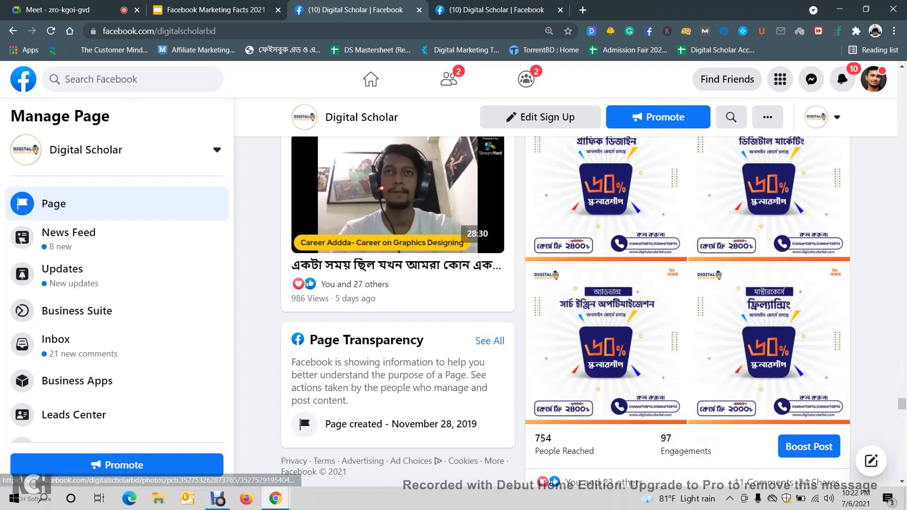
scroll(687, 312, down, 5)
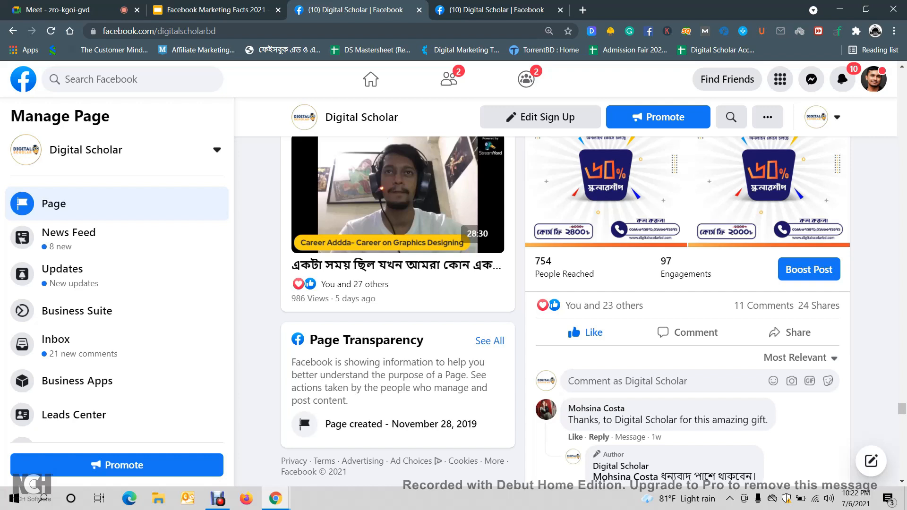
scroll(453, 307, up, 12)
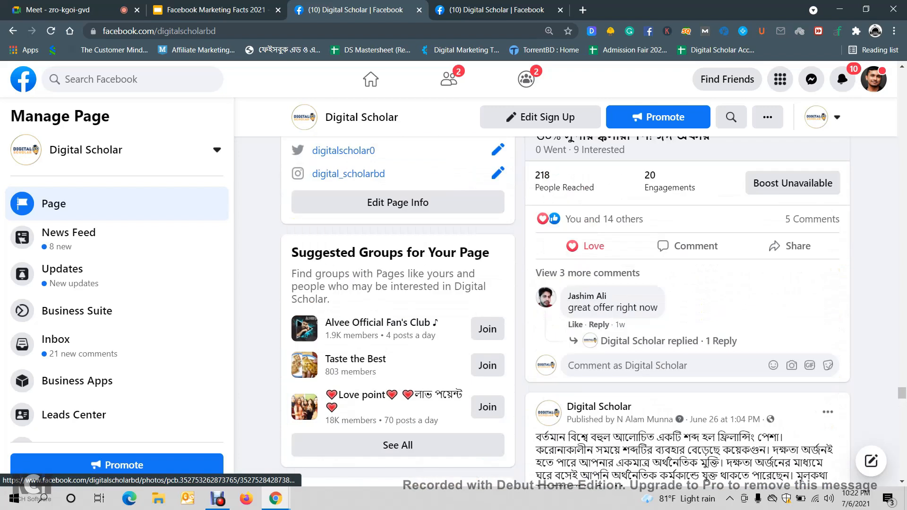
scroll(453, 307, up, 5)
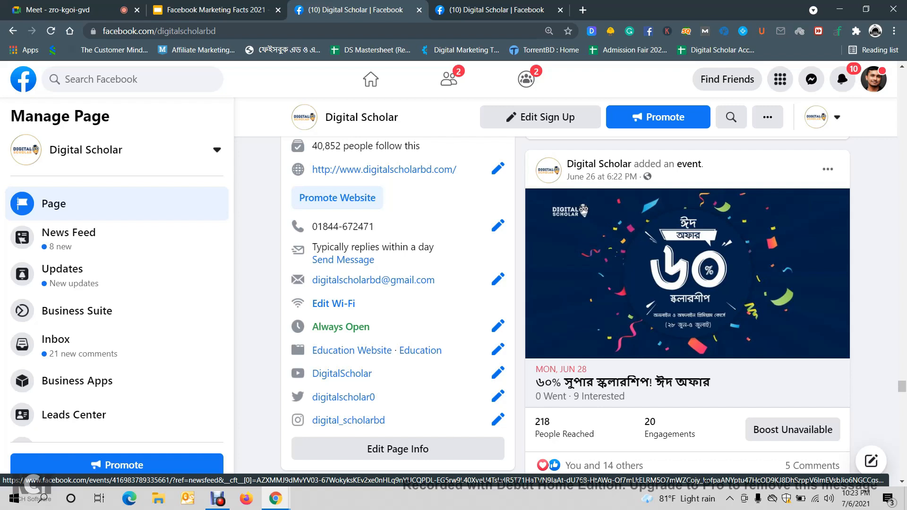
Step: Expand the June 27 freelancing post, highlight its introductory paragraph and review its links, benefits list, hashtags and image
scroll(687, 274, up, 20)
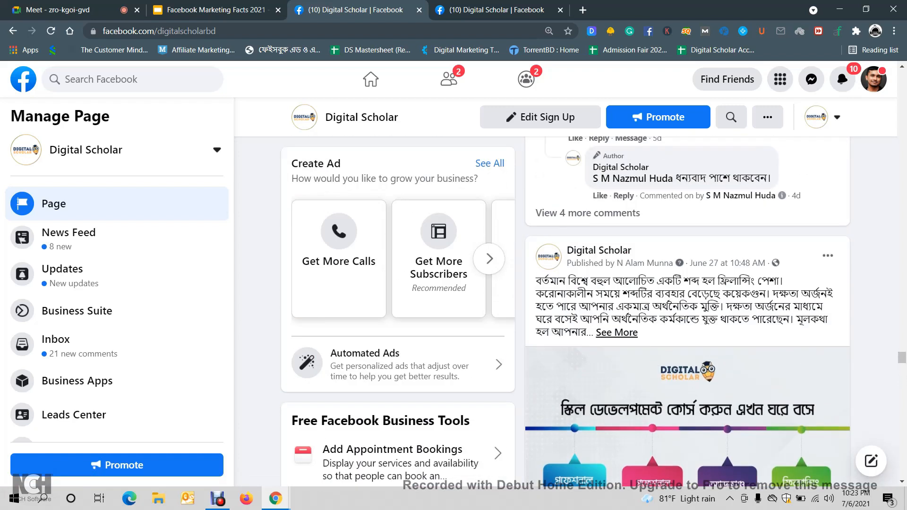
click(616, 332)
scroll(687, 307, down, 1)
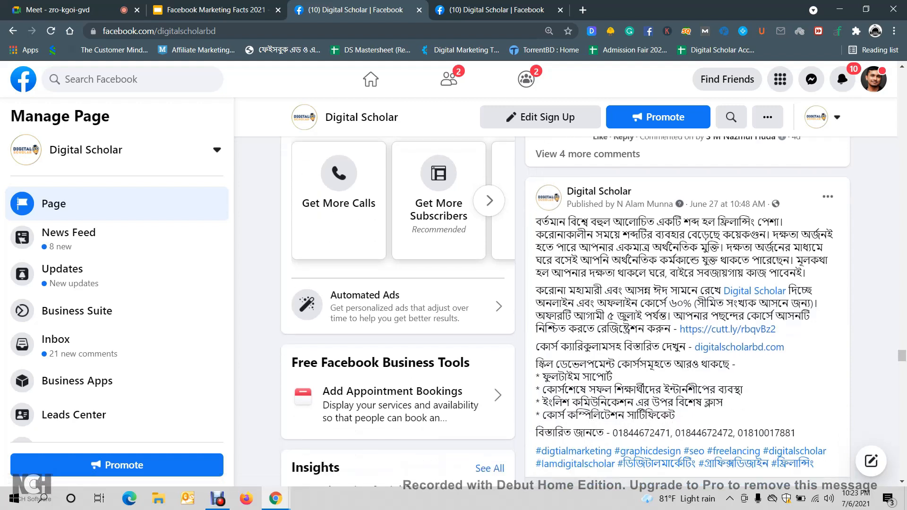
drag(537, 221, 670, 291)
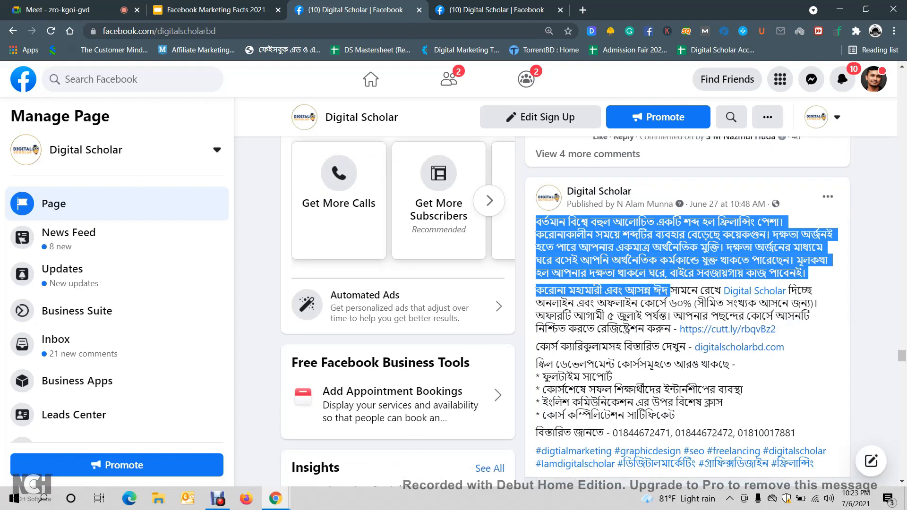
click(670, 291)
scroll(669, 291, down, 4)
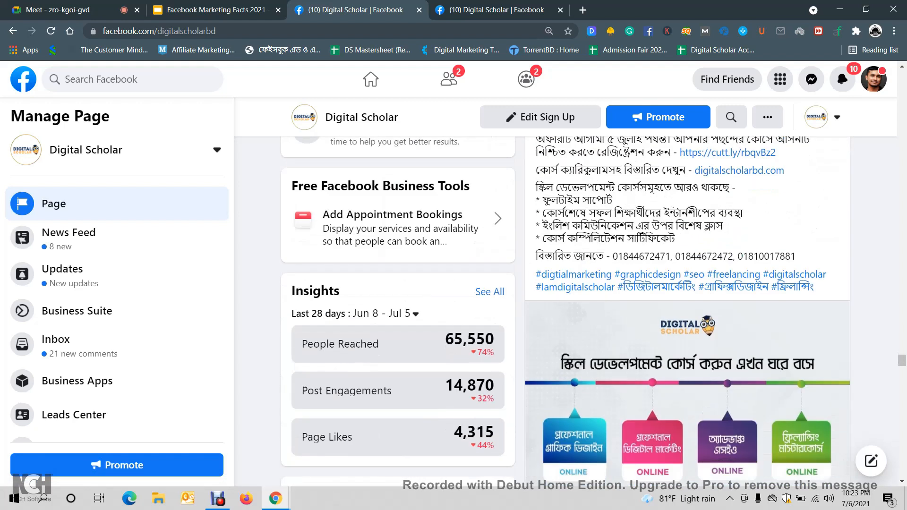
scroll(669, 291, up, 5)
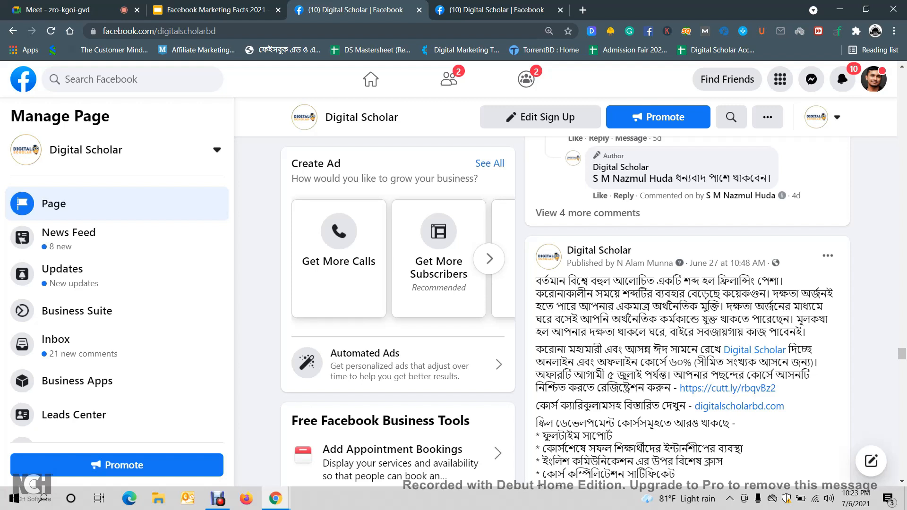
Step: Open event creation for the Digital Scholar page to view the Online and In Person options, and leave without creating an event
scroll(837, 66, down, 15)
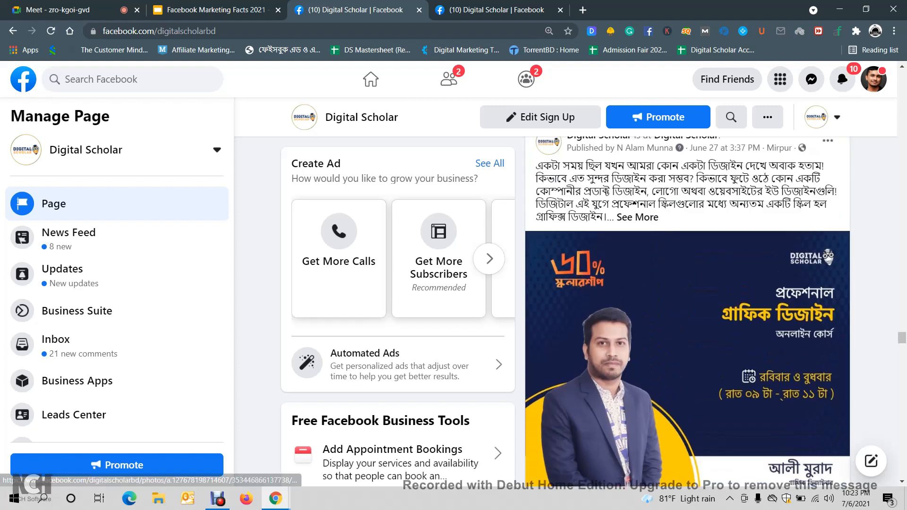
scroll(837, 66, up, 15)
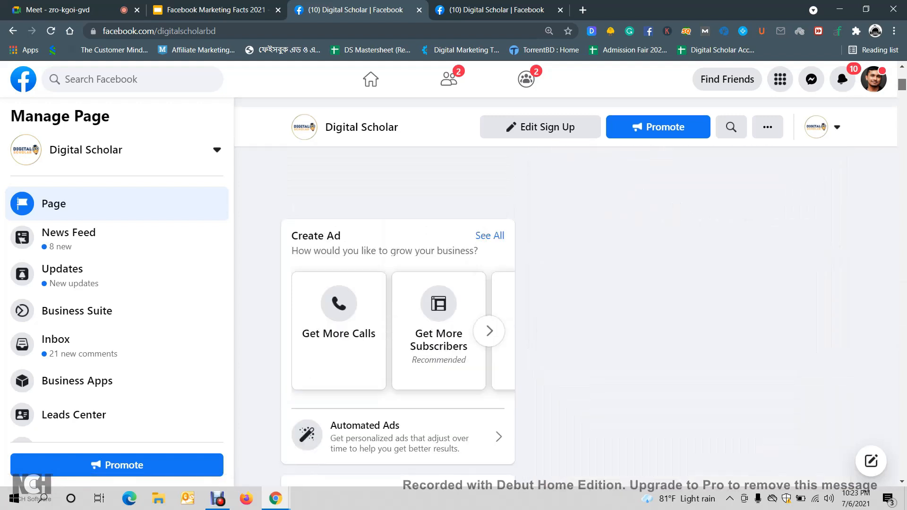
scroll(837, 66, down, 6)
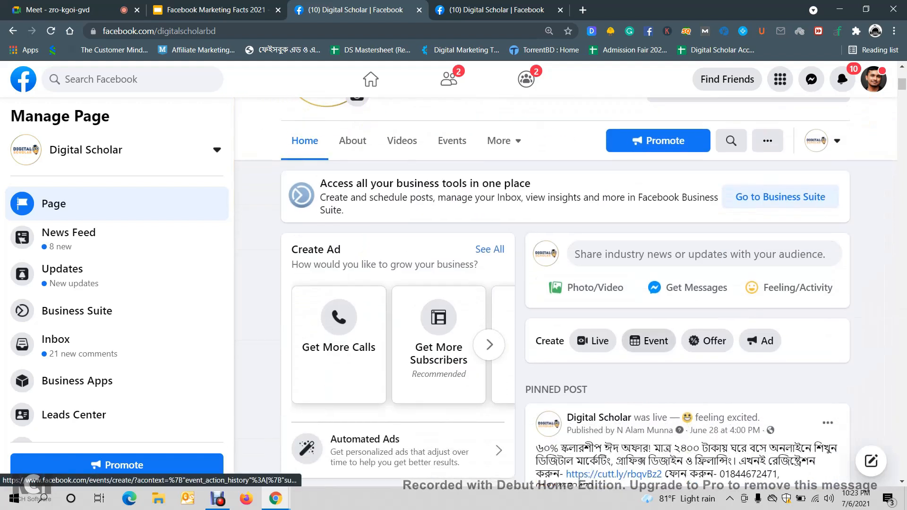
click(649, 341)
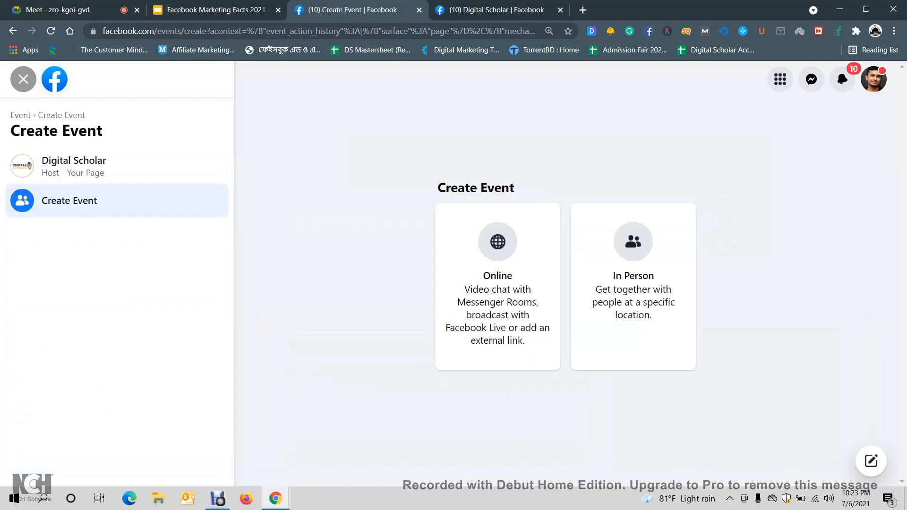
click(24, 79)
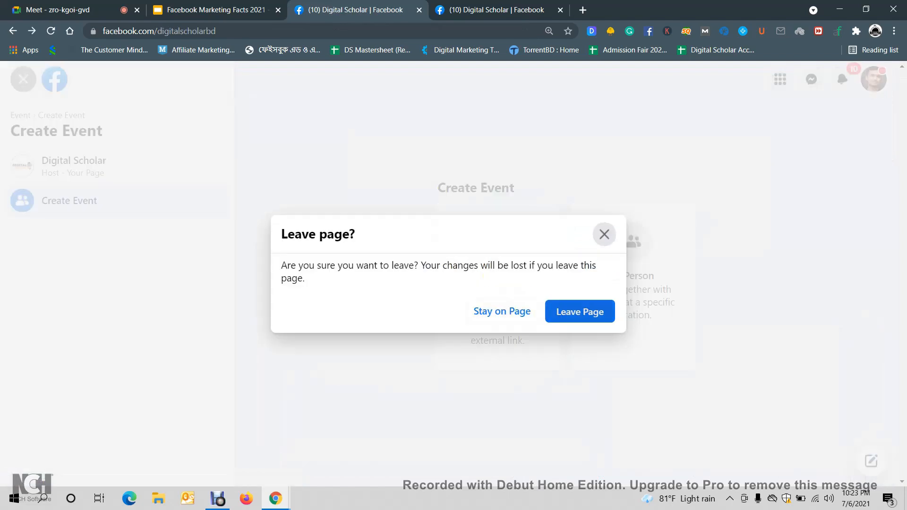
click(580, 311)
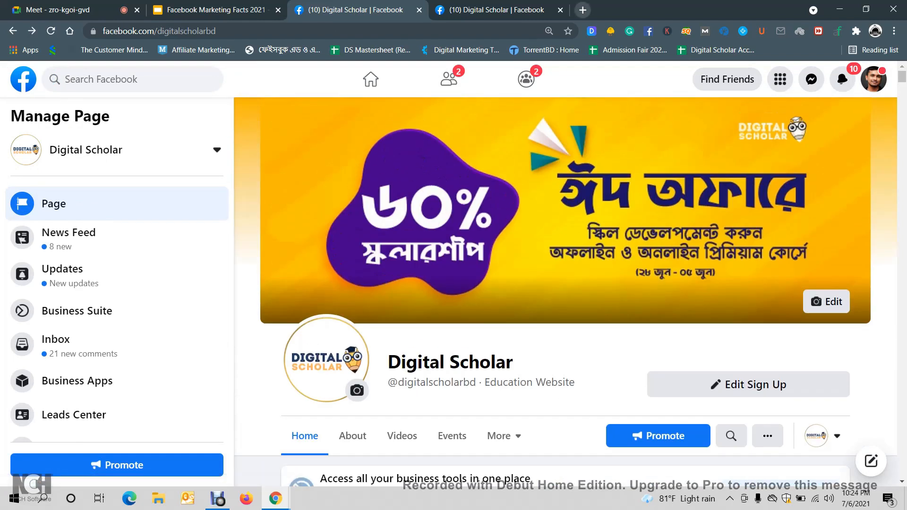
Step: Close the duplicate Digital Scholar tab, search Google for "creator studio" in a new tab and open Facebook Creator Studio
key(ctrl+w)
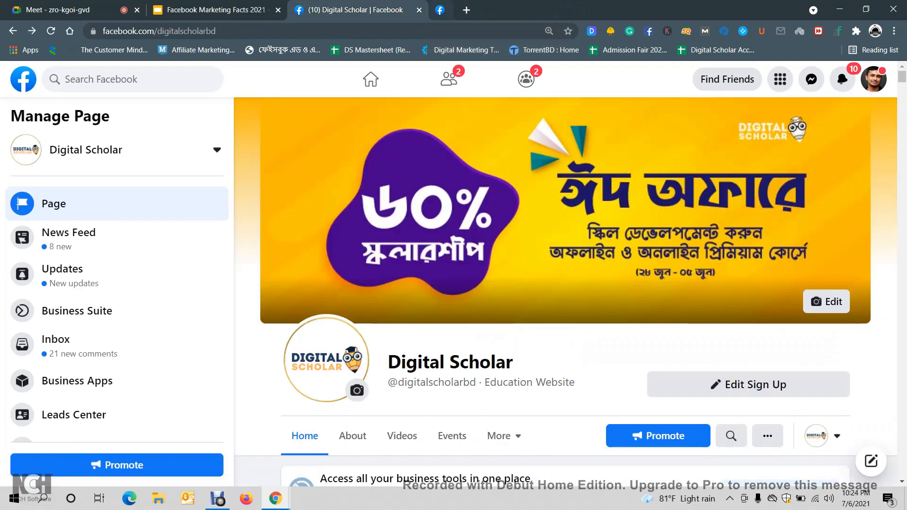
key(ctrl+t)
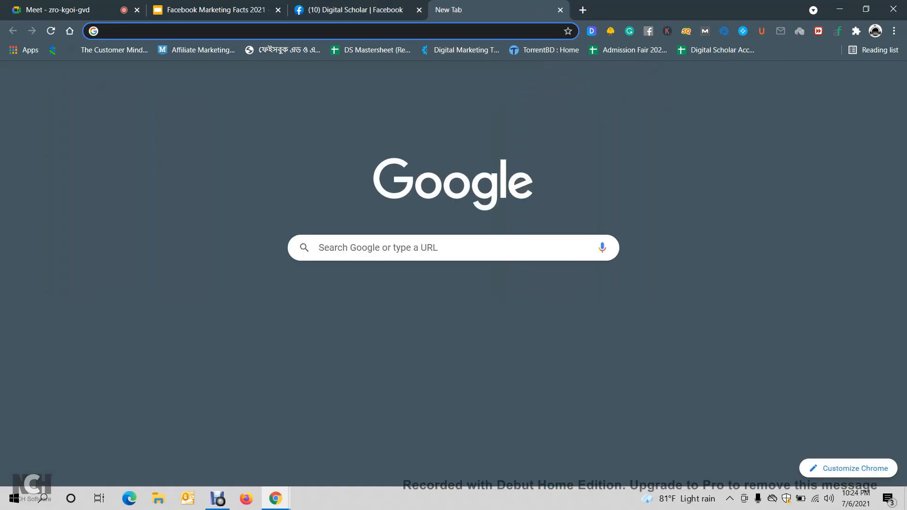
text(crea)
key(End)
key(Return)
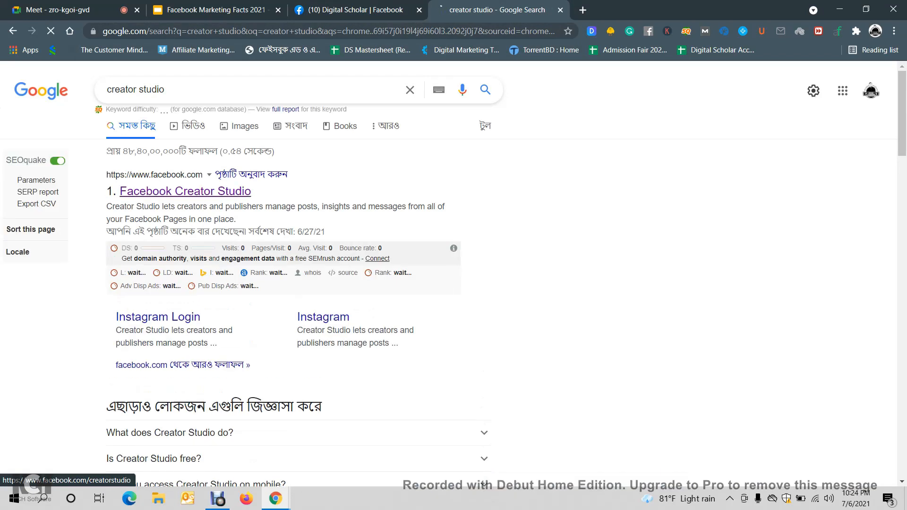
click(185, 191)
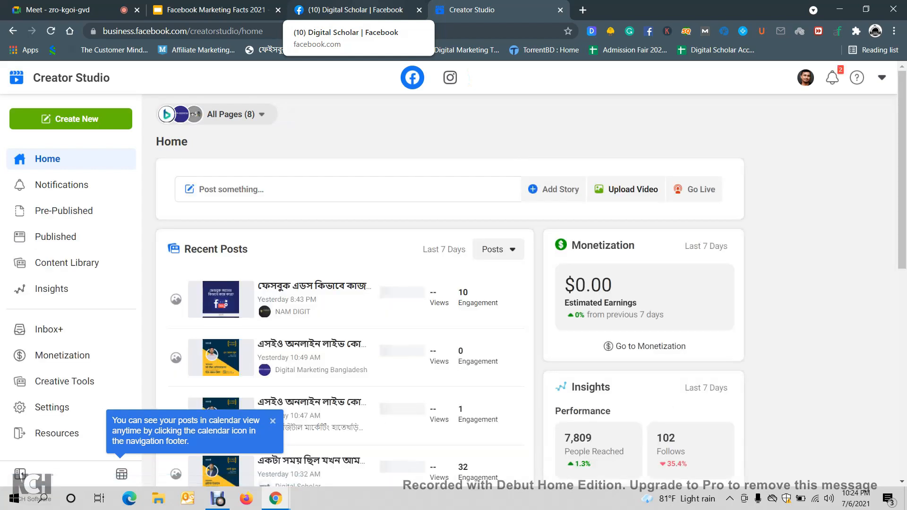
Step: Compare the Digital Scholar page with the Creator Studio home by switching between the two, ending in Creator Studio
click(352, 10)
click(473, 10)
click(392, 10)
click(473, 10)
key(ctrl+shift+Tab)
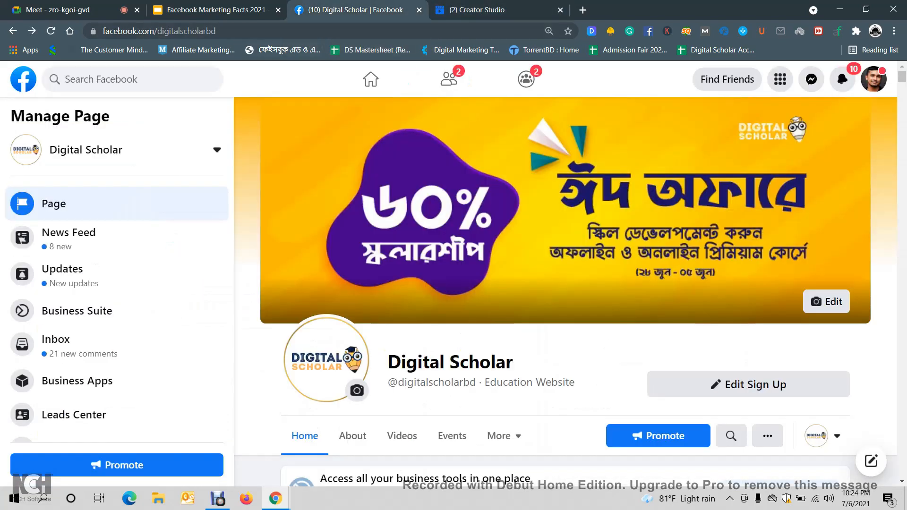
key(ctrl+Tab)
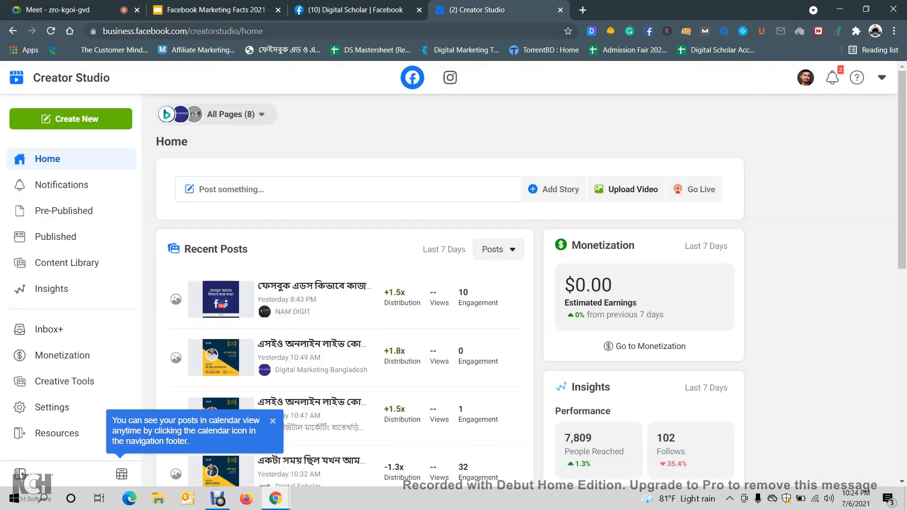
Step: Reload the Creator Studio home page and review its Recent Posts, Monetization and Insights sections
key(ctrl+l)
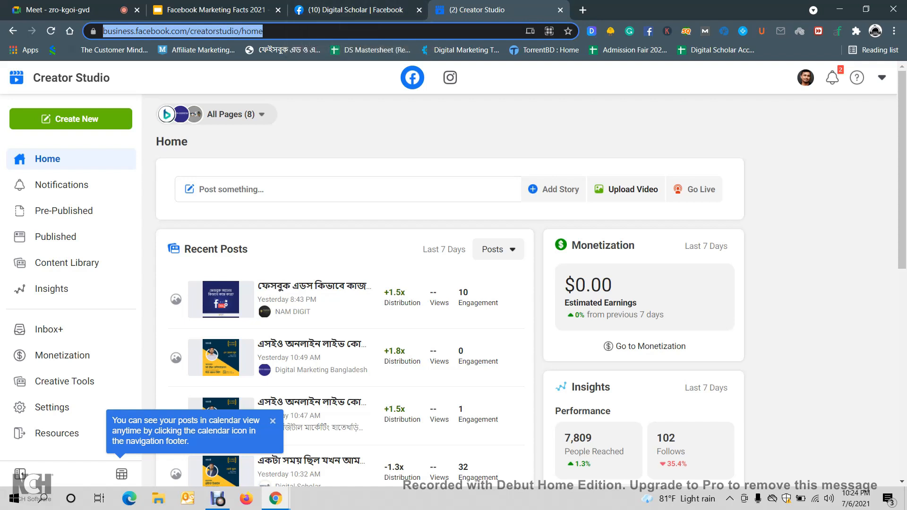
key(Escape)
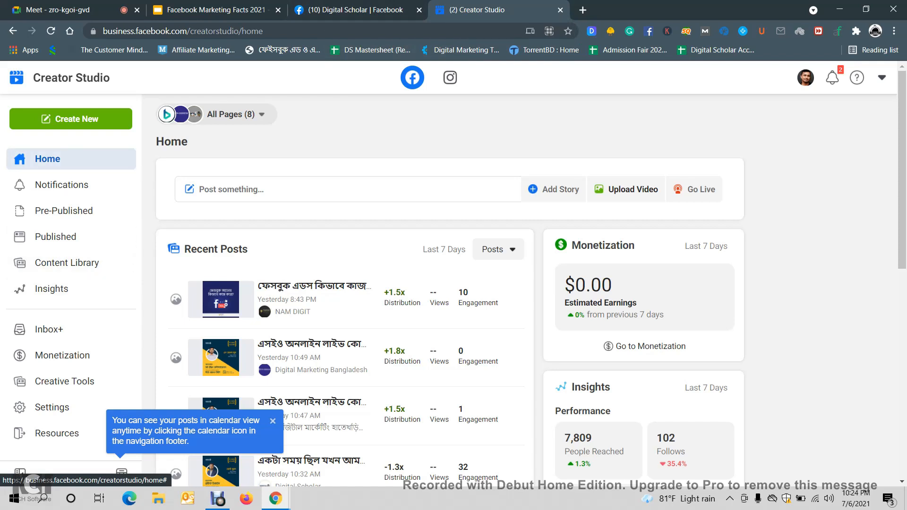
click(48, 159)
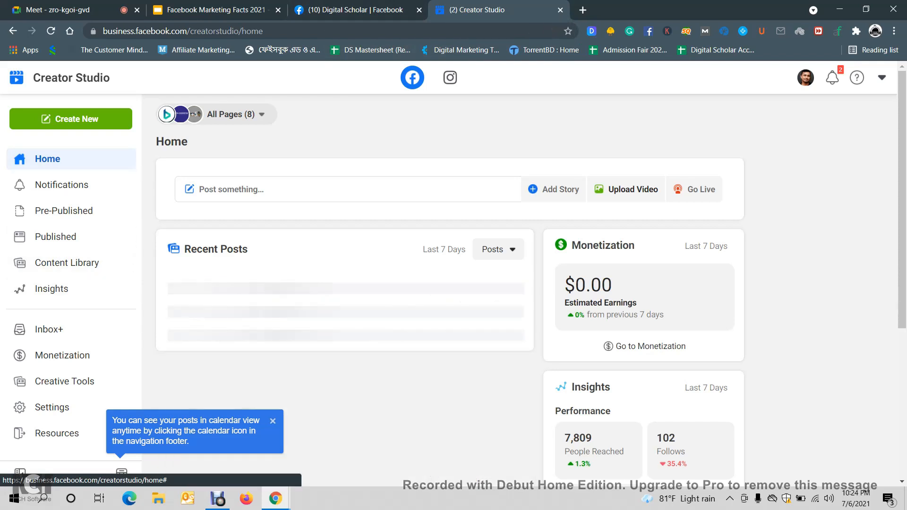
scroll(344, 245, down, 1)
scroll(345, 245, down, 7)
scroll(345, 246, up, 8)
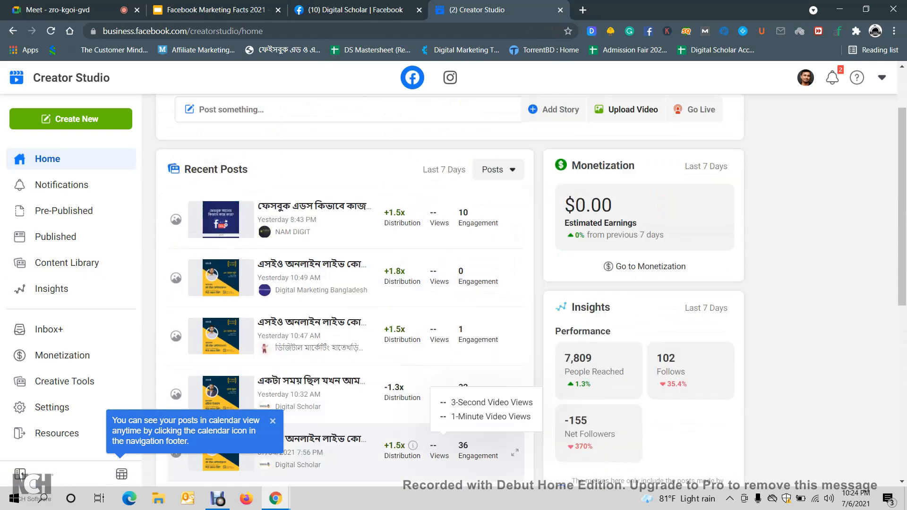
scroll(345, 246, down, 5)
scroll(345, 245, down, 4)
scroll(345, 245, up, 8)
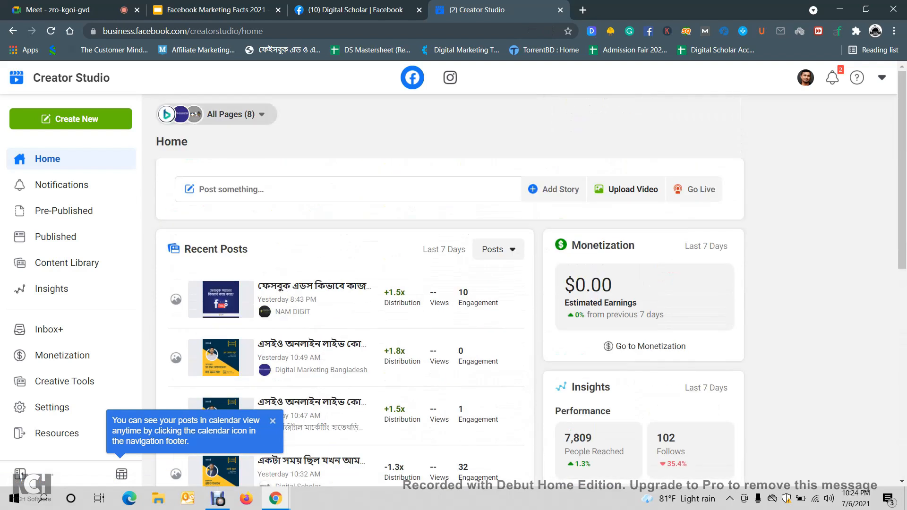
Step: Review the list of managed pages in the page selector, close it unchanged and look through the recent posts on the home page
click(231, 114)
scroll(330, 236, down, 2)
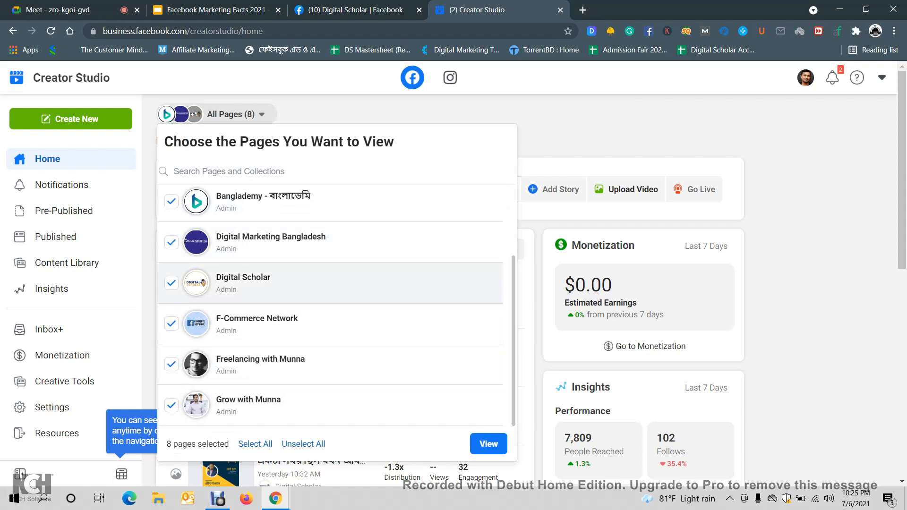
scroll(330, 283, up, 2)
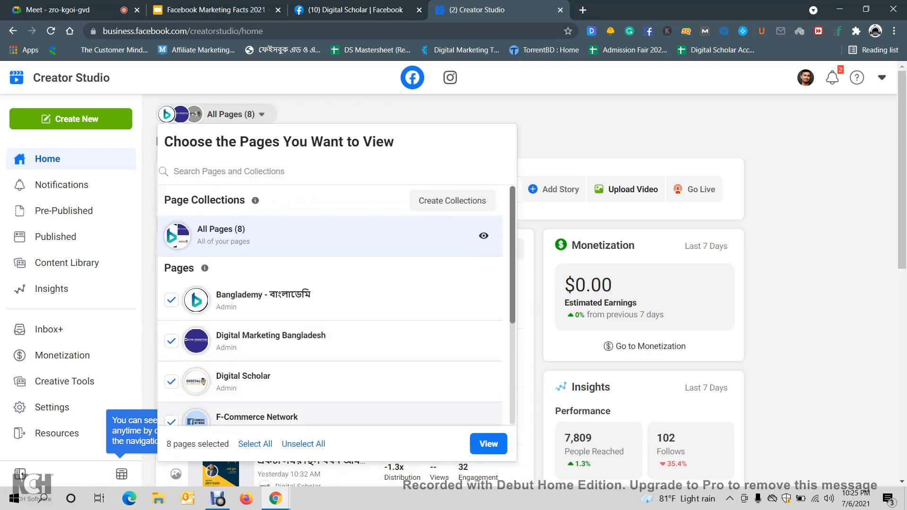
click(378, 115)
scroll(412, 252, down, 10)
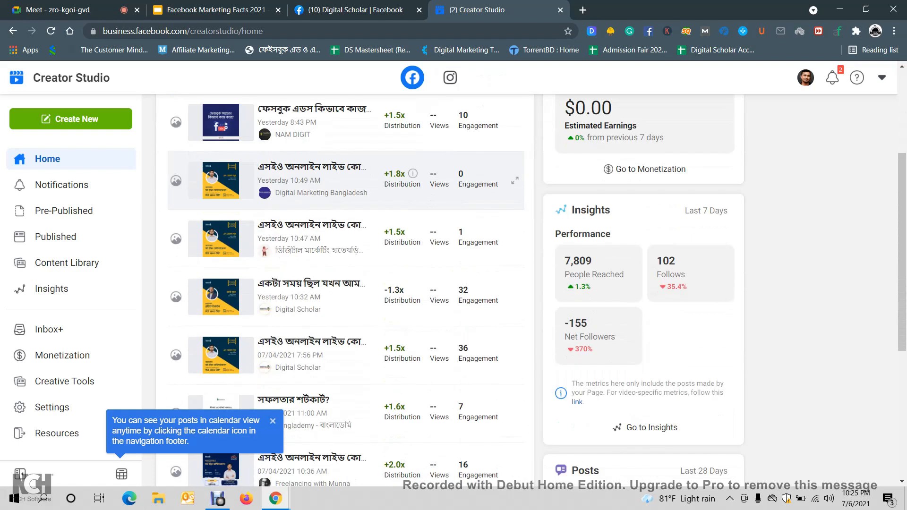
scroll(412, 253, up, 10)
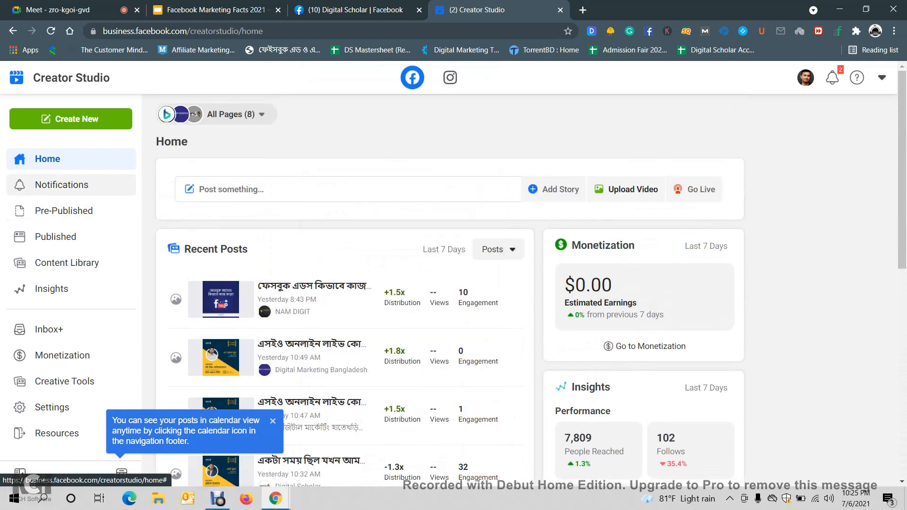
Step: View the Notifications and Pre-Published sections, including the options for creating new content, and return to the home page
click(61, 184)
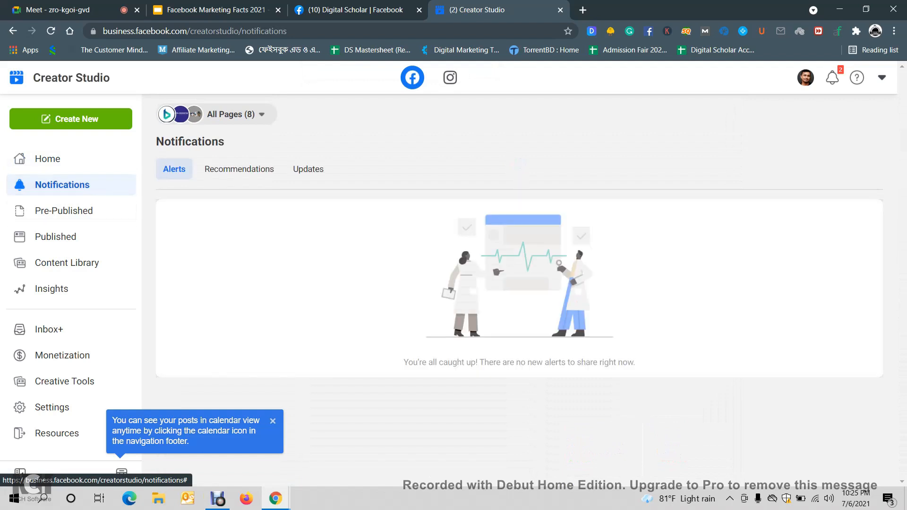
click(64, 211)
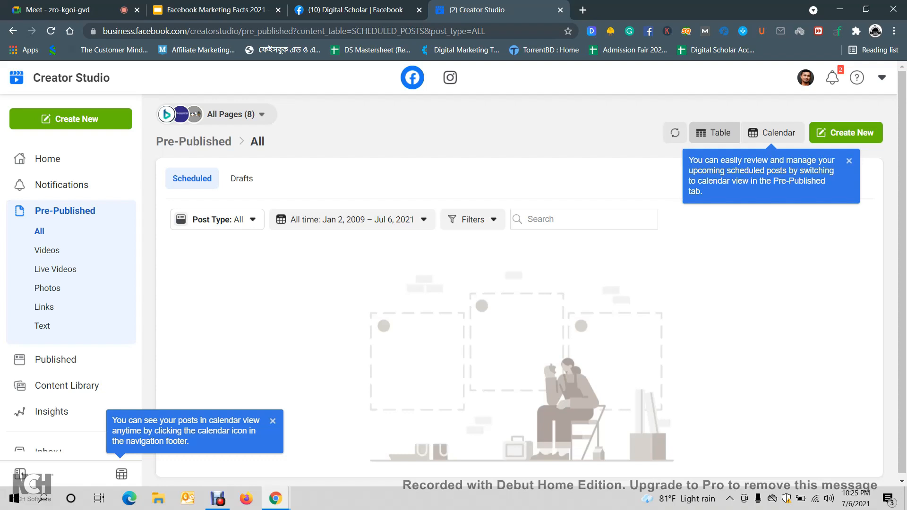
click(845, 132)
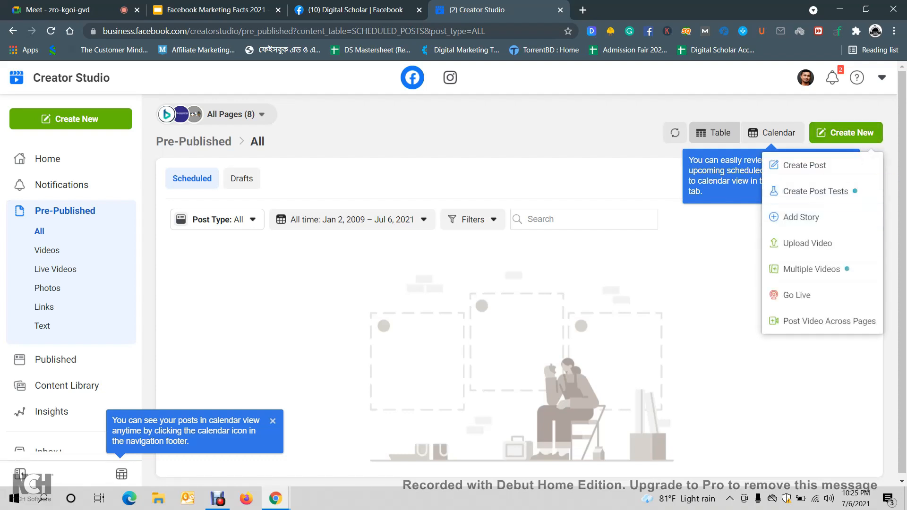
click(47, 159)
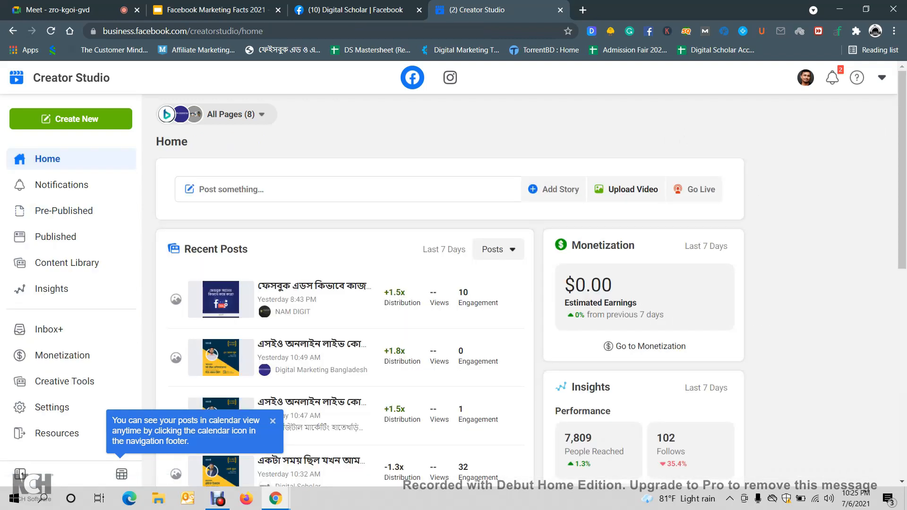
Step: Start a new post from the Creator Studio home page for the Freelancing page and look over the post composer
click(347, 189)
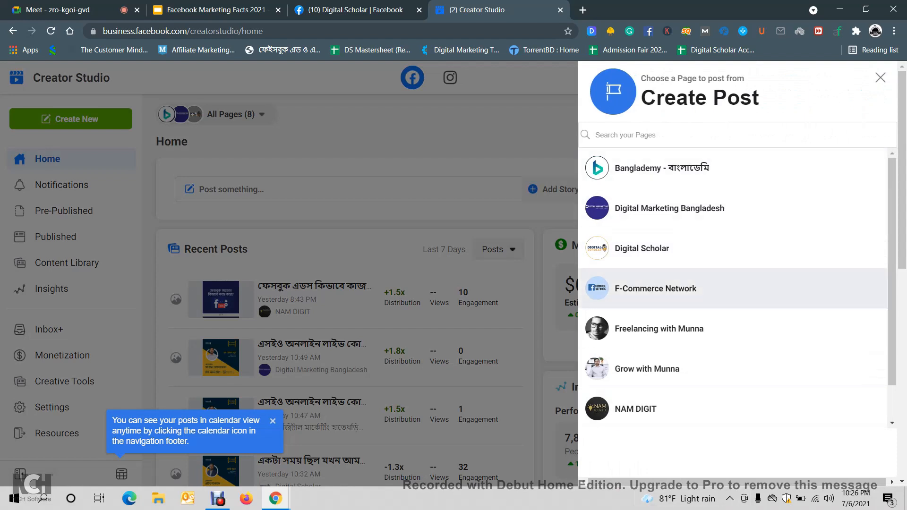
click(659, 329)
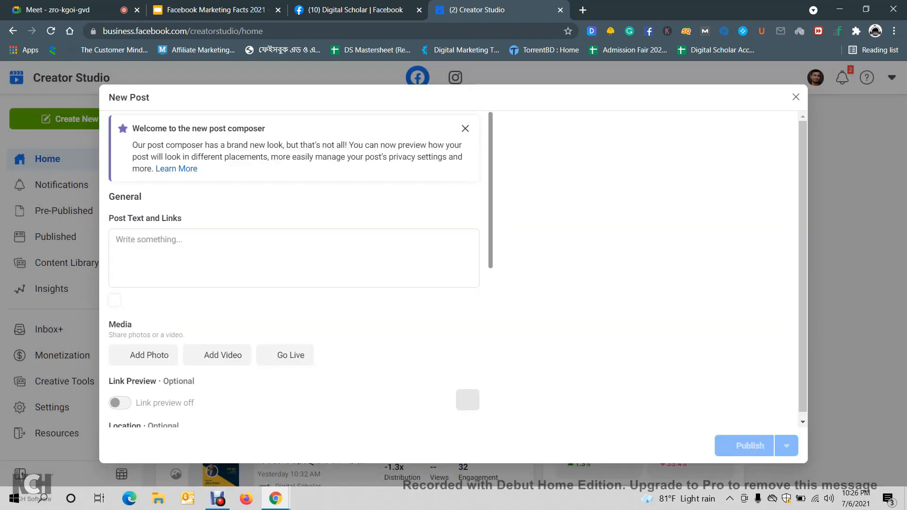
scroll(293, 269, down, 2)
scroll(293, 269, up, 2)
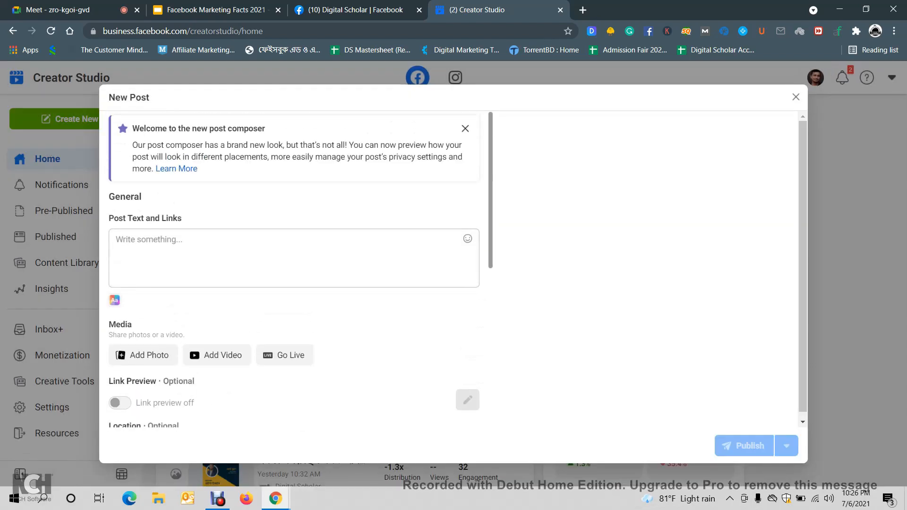
Step: Attach the photo "WhatsApp Image 2021-06-23 at 3.41.03 PM" from the Downloads folder to the new post
click(293, 259)
click(143, 356)
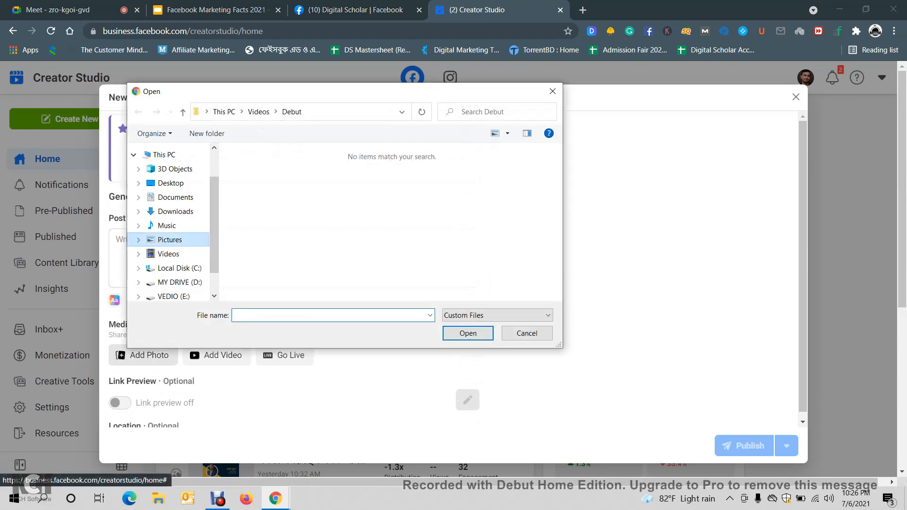
click(169, 239)
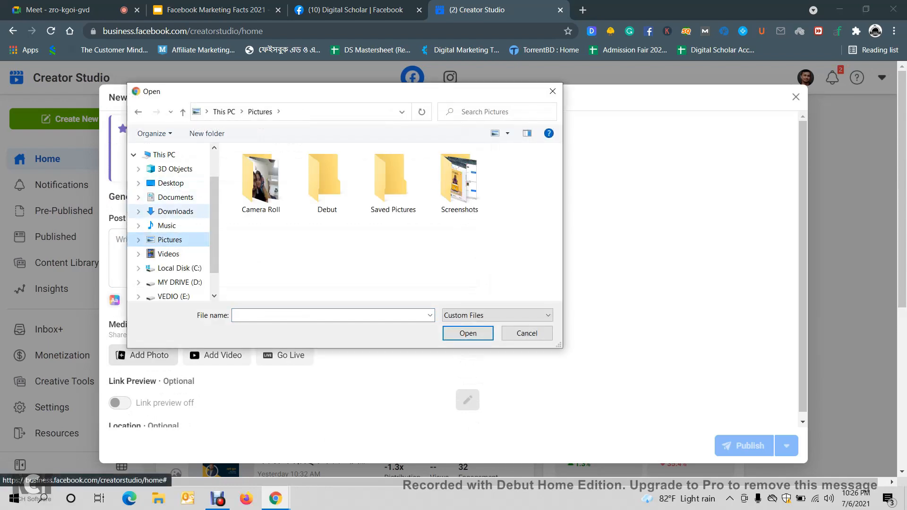
click(175, 212)
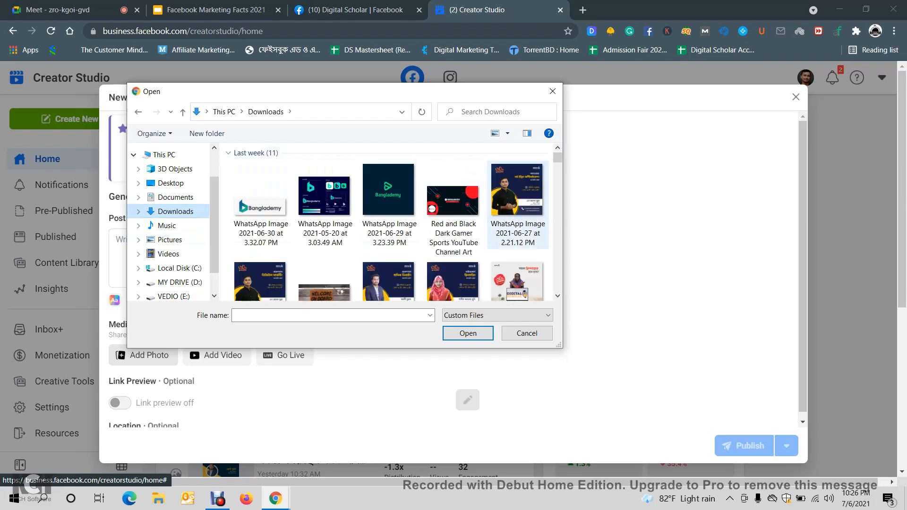
scroll(518, 203, down, 4)
scroll(517, 204, down, 5)
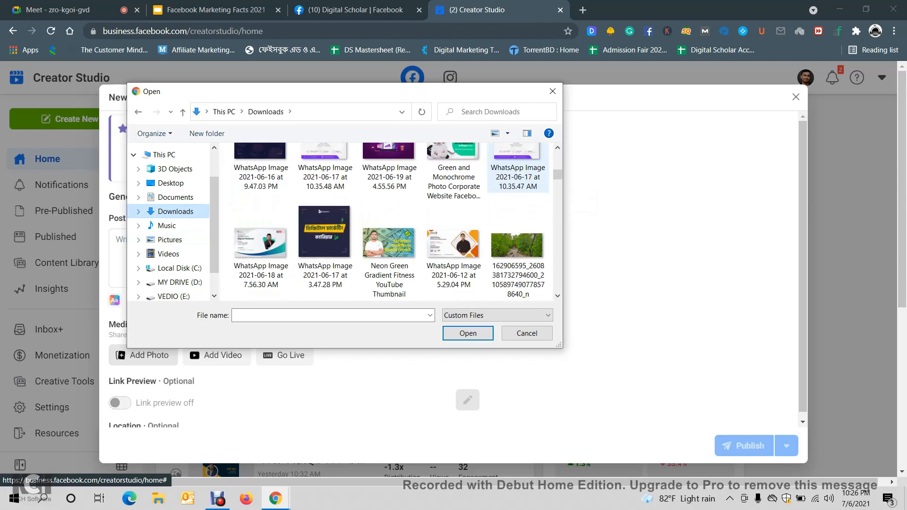
scroll(517, 189, down, 2)
scroll(518, 189, down, 2)
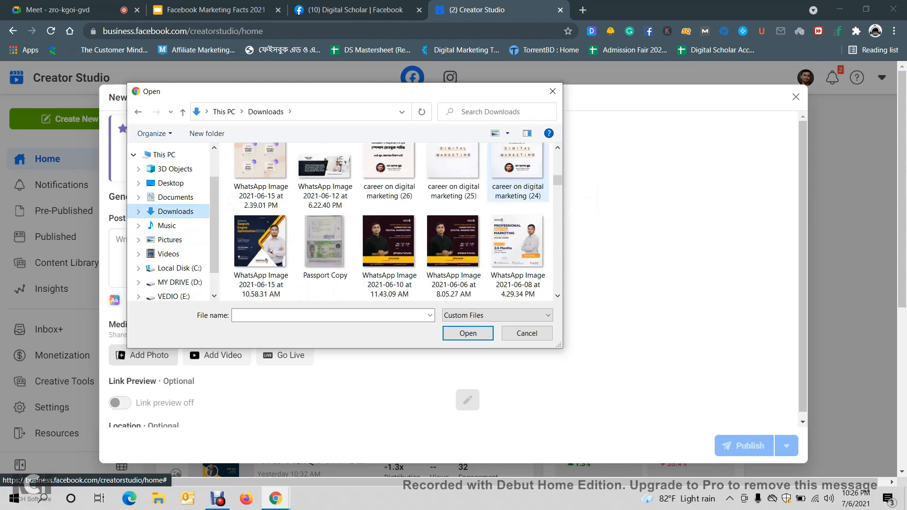
scroll(517, 189, down, 3)
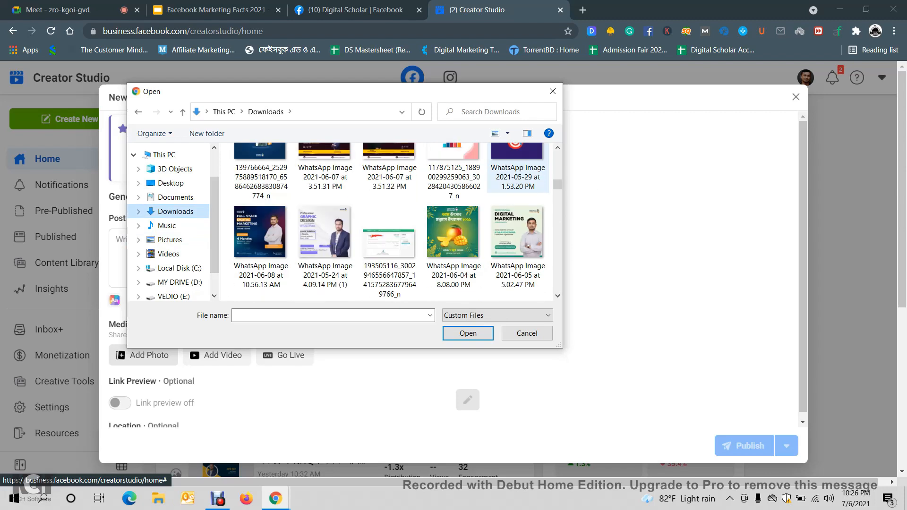
scroll(517, 189, down, 2)
scroll(517, 189, down, 2)
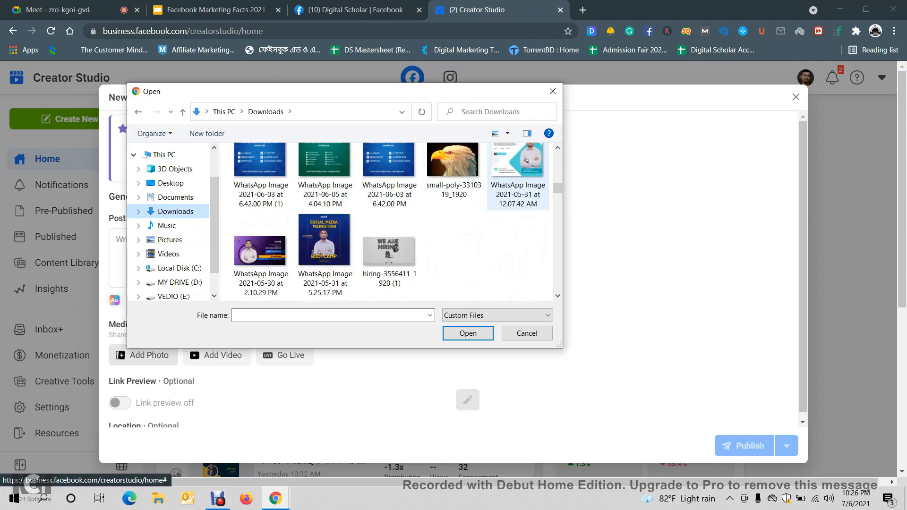
scroll(517, 189, down, 5)
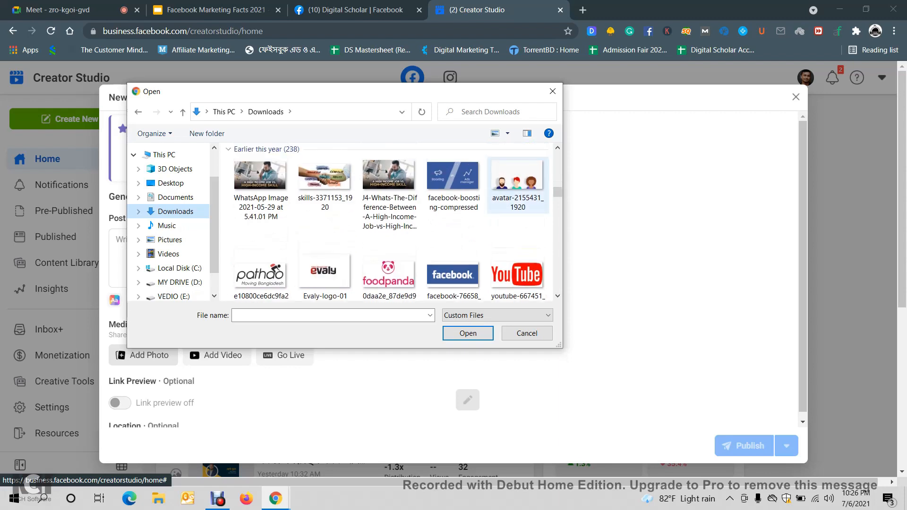
scroll(453, 189, up, 6)
scroll(454, 189, down, 1)
scroll(453, 189, up, 3)
scroll(454, 189, up, 6)
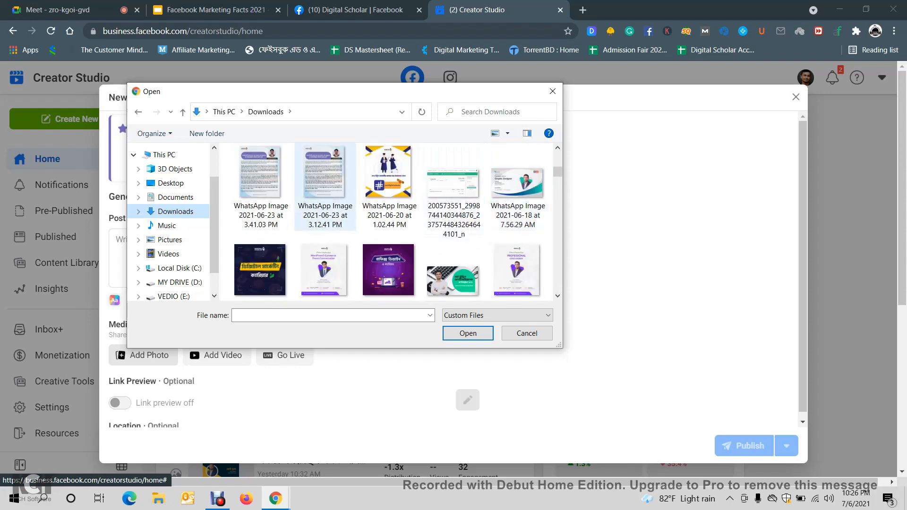
click(325, 189)
click(261, 189)
scroll(261, 189, up, 1)
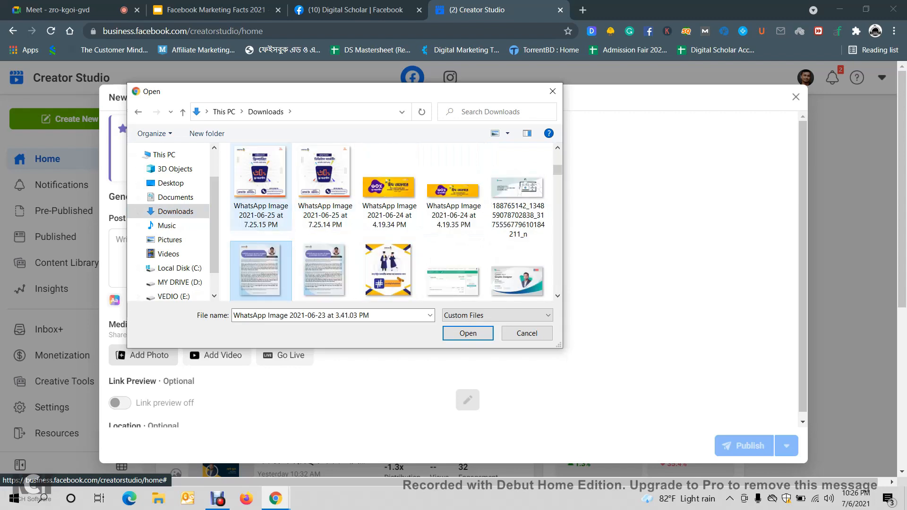
click(468, 334)
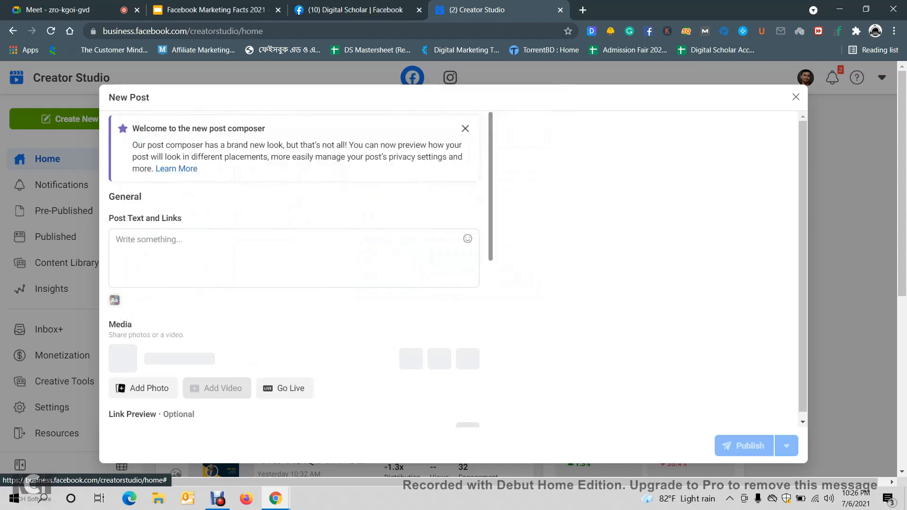
Step: Enter "Best of Luck" as the text of the new post
scroll(294, 269, down, 1)
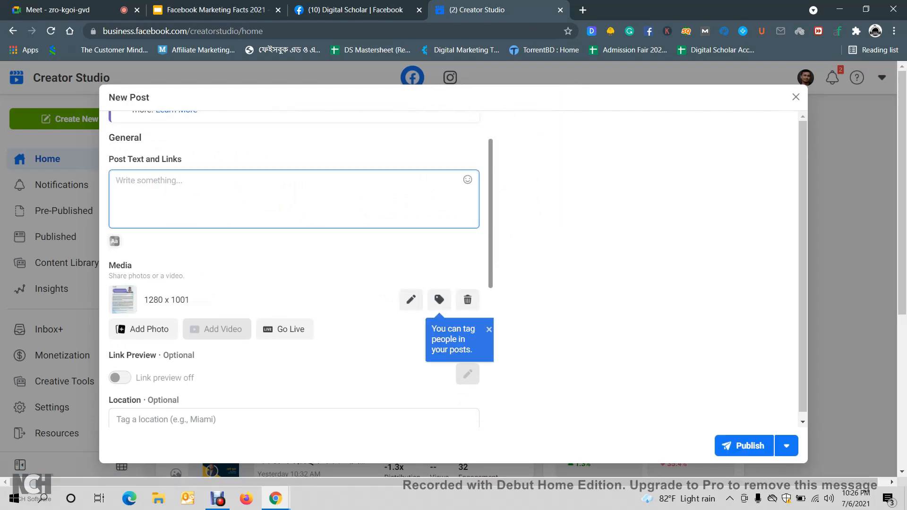
text(BEst)
key(BackSpace)
key(BackSpace)
key(BackSpace)
text(est of Luck)
Step: Review the new post's location, tag, distribution and privacy settings without changing them
scroll(292, 269, up, 1)
scroll(293, 270, down, 5)
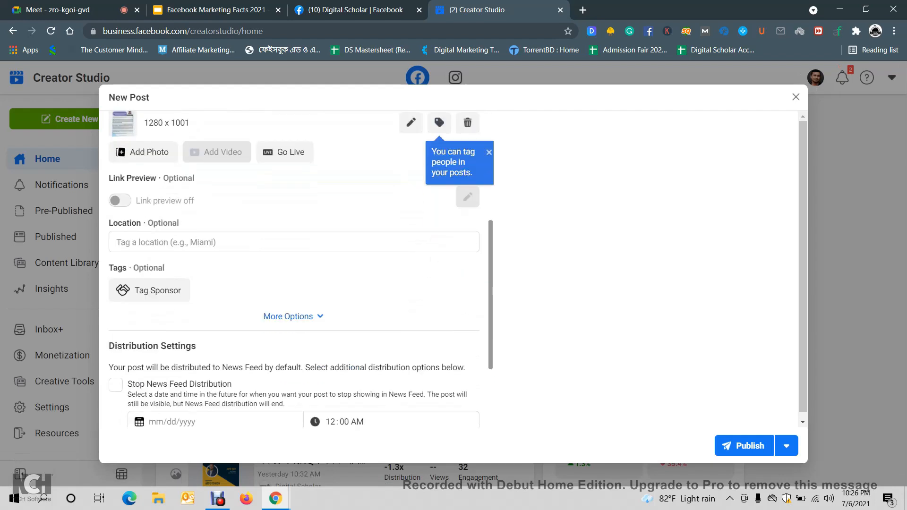
scroll(298, 270, down, 3)
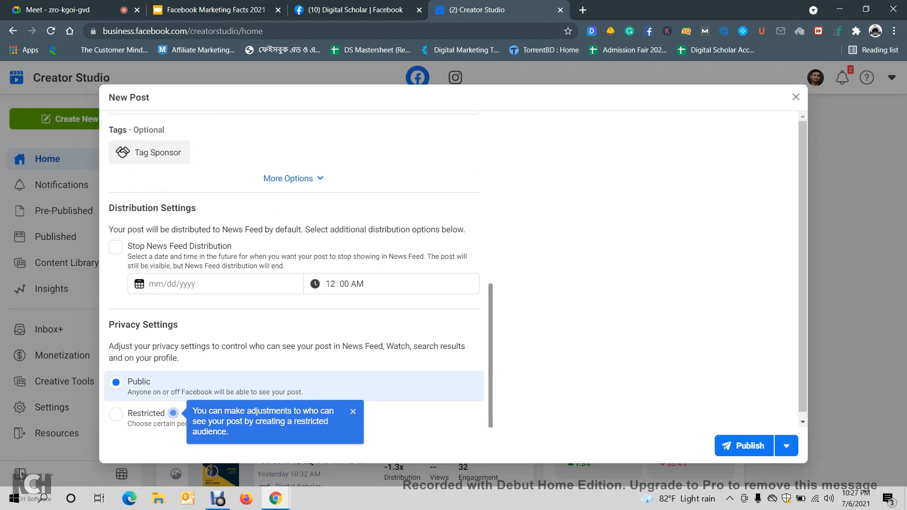
scroll(293, 270, up, 8)
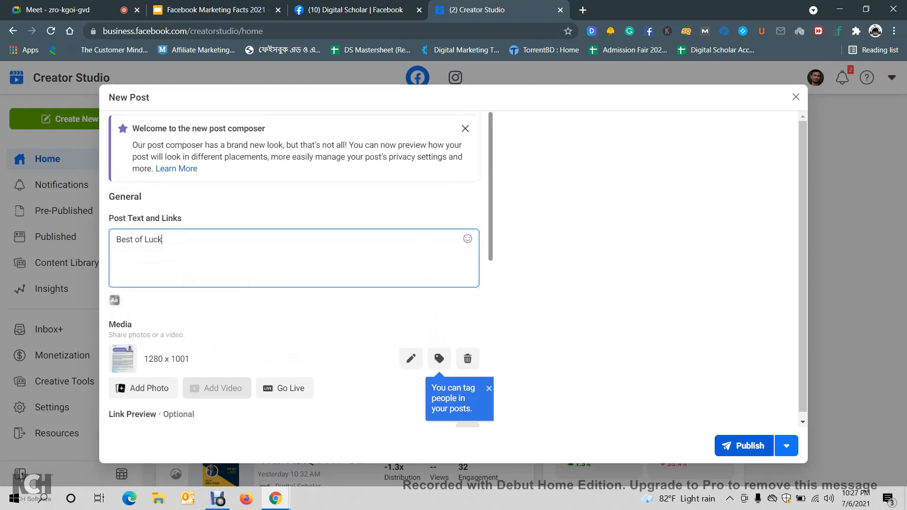
Step: Choose to schedule the post instead of publishing it and set the publishing date to July 7, 2021
click(786, 446)
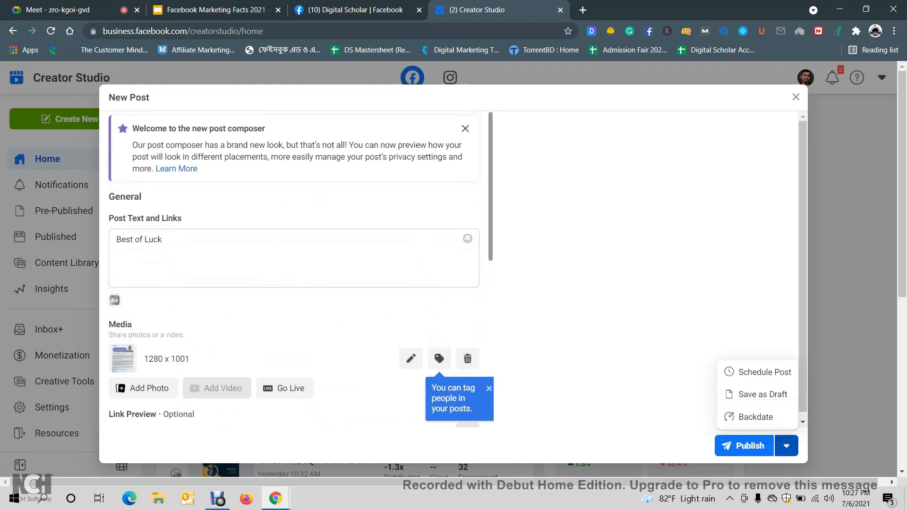
click(761, 372)
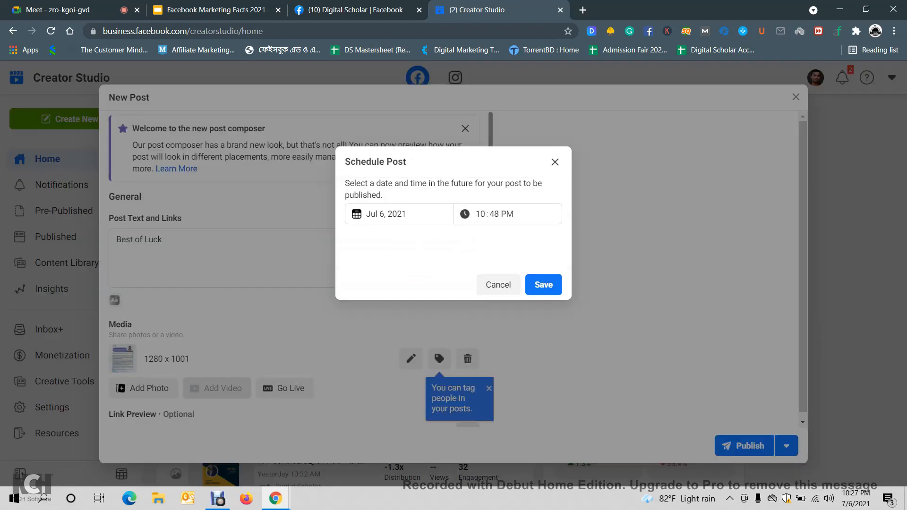
click(382, 213)
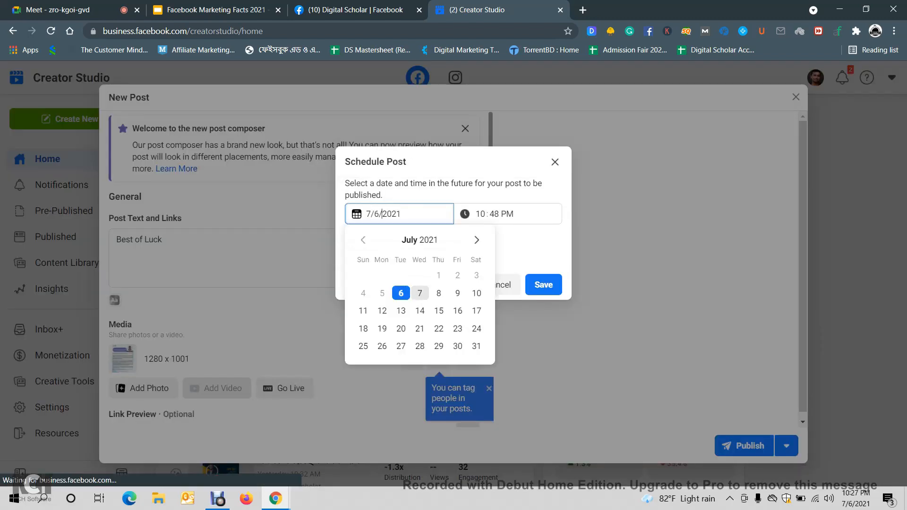
click(419, 293)
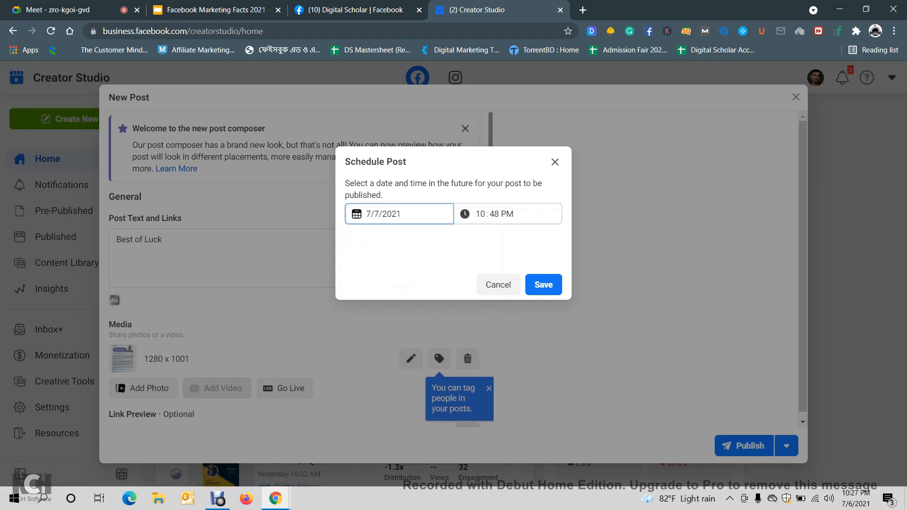
Step: Set the post's publishing time to 11:00 AM and save the schedule
key(Tab)
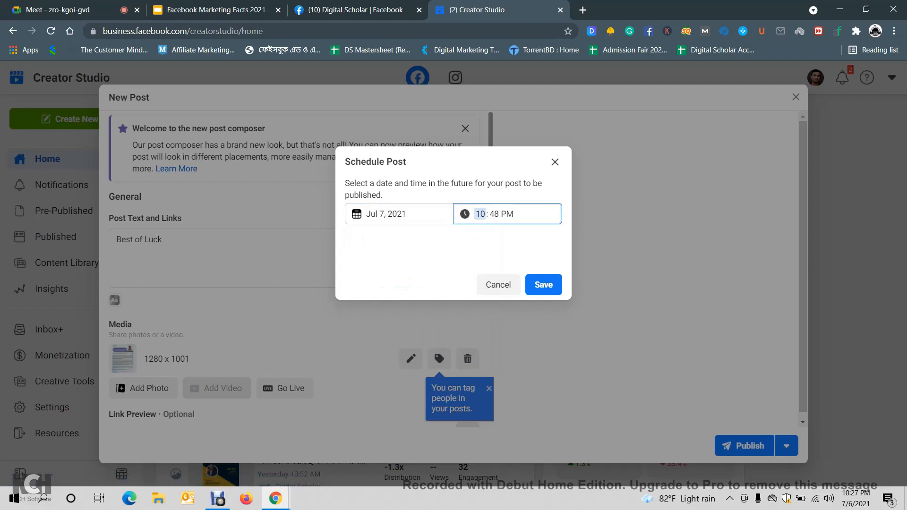
key(Tab)
key(Tab)
click(496, 250)
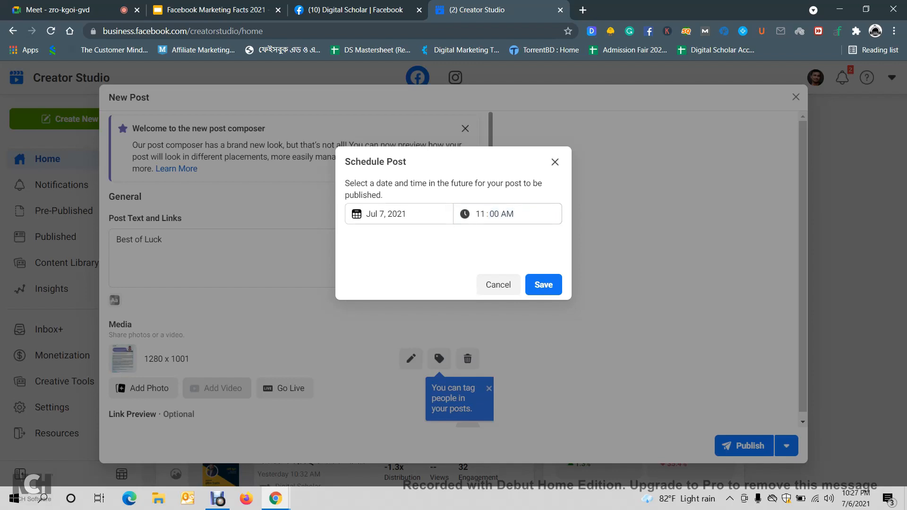
click(543, 284)
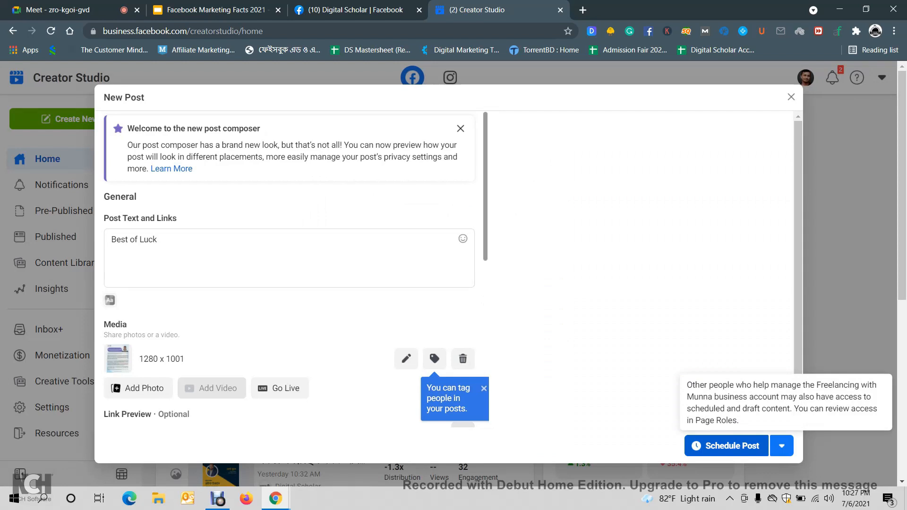
Step: Close the new post without scheduling it and discard its changes
key(Escape)
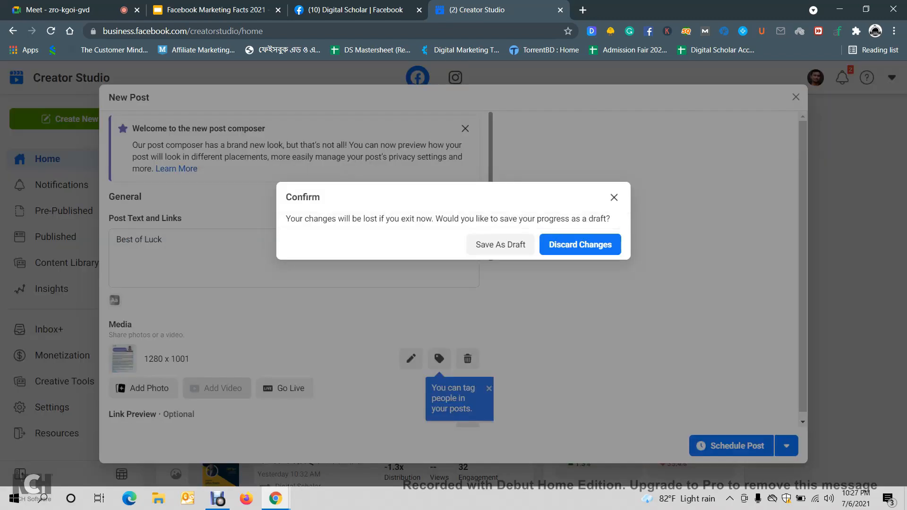
click(580, 244)
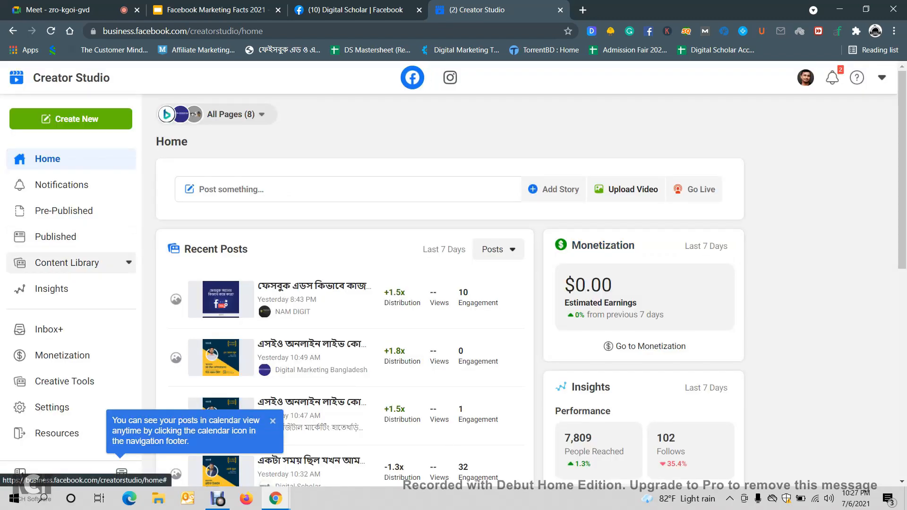
Step: Open the Content Library and look through the posts of all pages
click(66, 263)
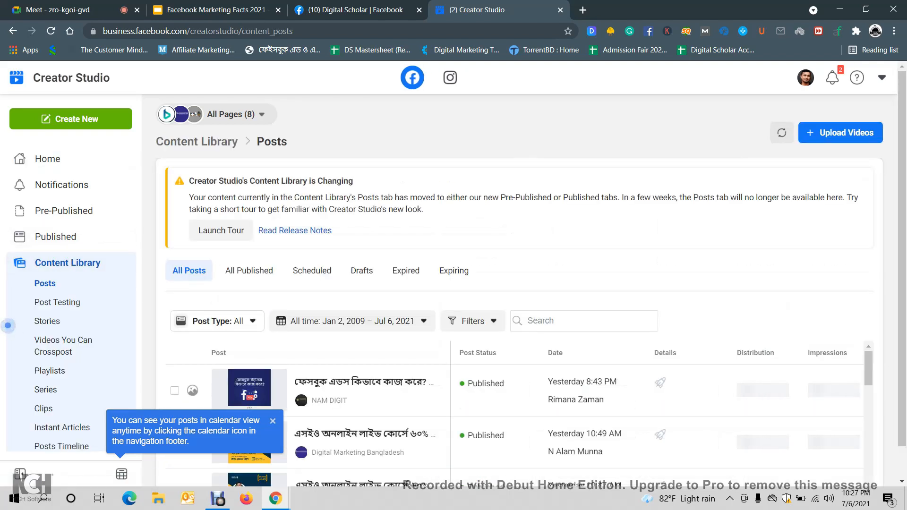
scroll(8, 326, down, 1)
scroll(7, 325, down, 8)
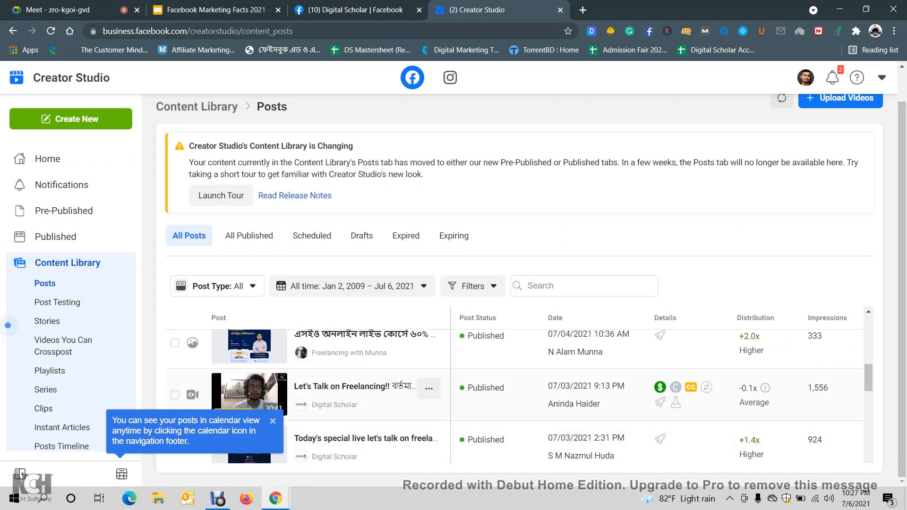
scroll(7, 325, down, 5)
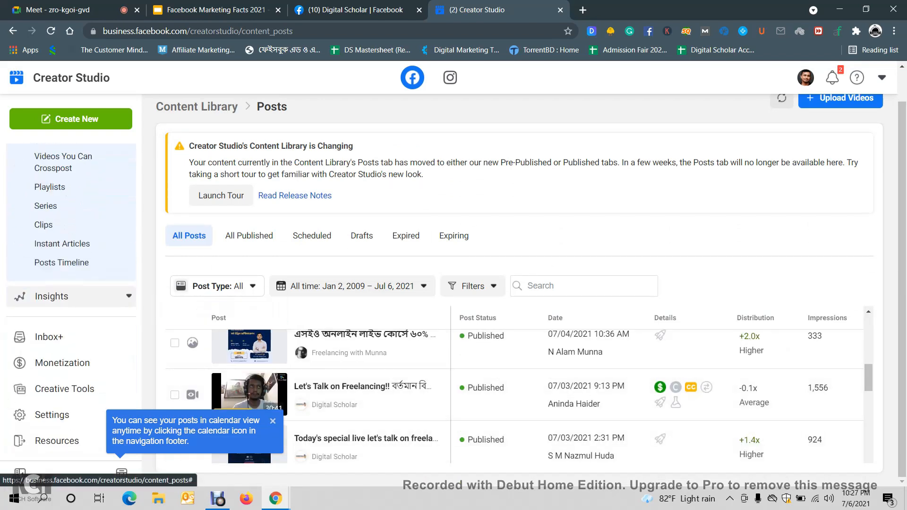
Step: Open the video performance insights for all pages and review the minutes viewed and the top videos list
click(51, 296)
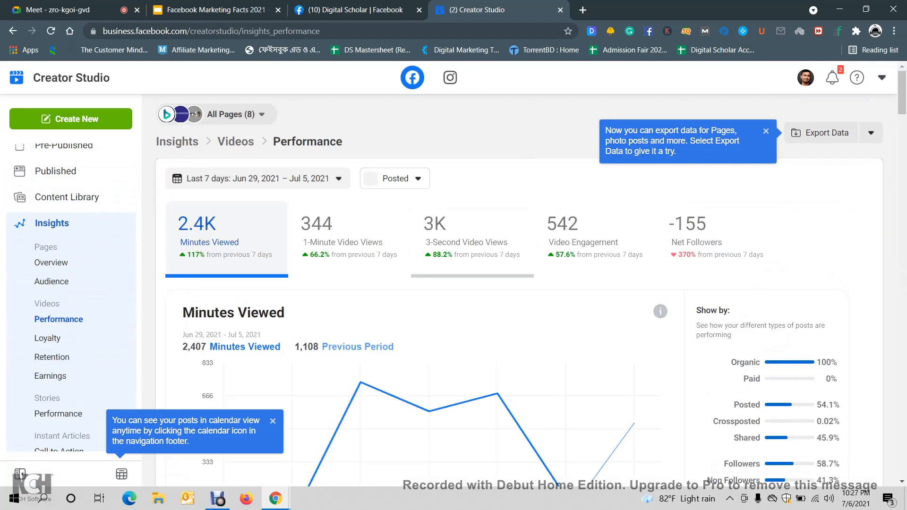
scroll(497, 312, down, 3)
scroll(497, 312, up, 3)
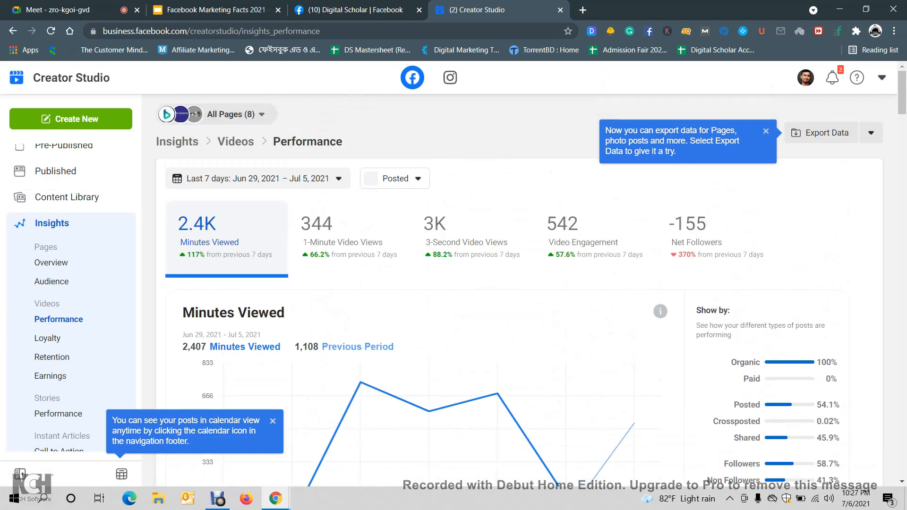
scroll(633, 283, down, 10)
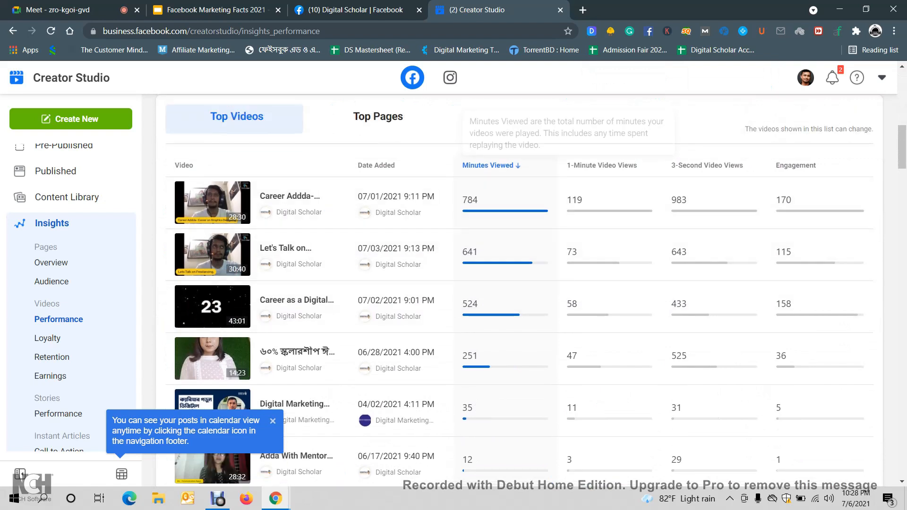
scroll(534, 290, down, 9)
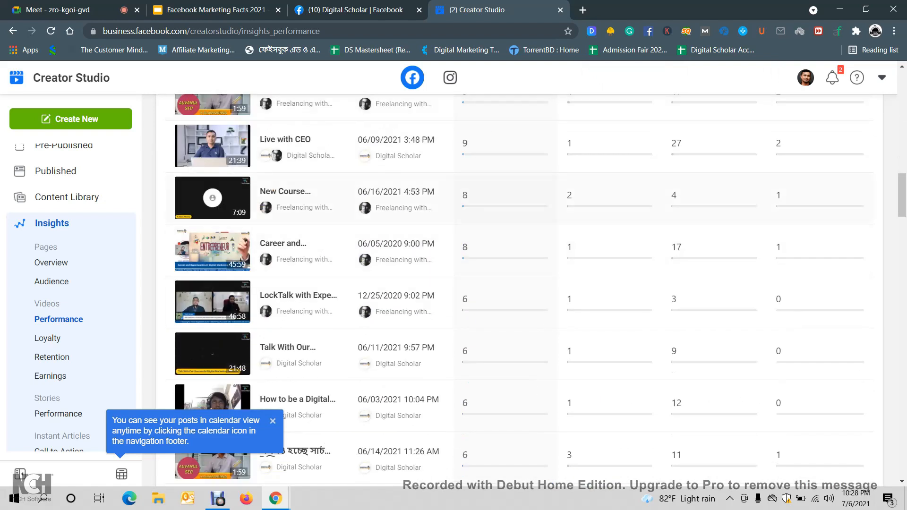
scroll(520, 290, down, 15)
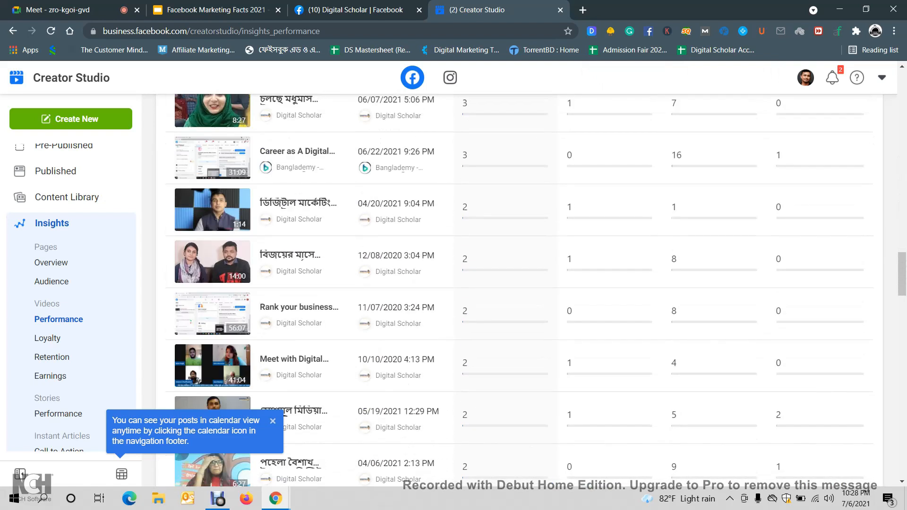
Step: Switch to the Digital Scholar page on Facebook, open its Page Insights overview and review the page summary
key(ctrl+shift+Tab)
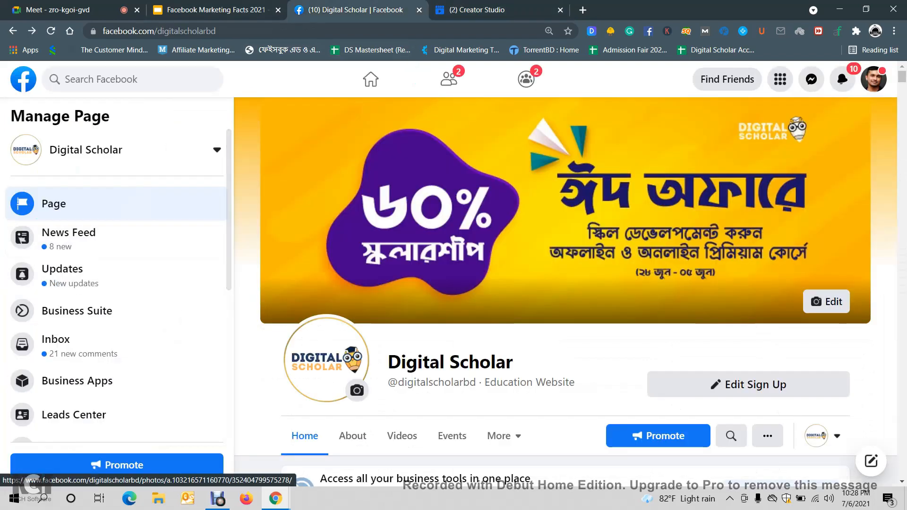
scroll(116, 284, down, 6)
click(71, 264)
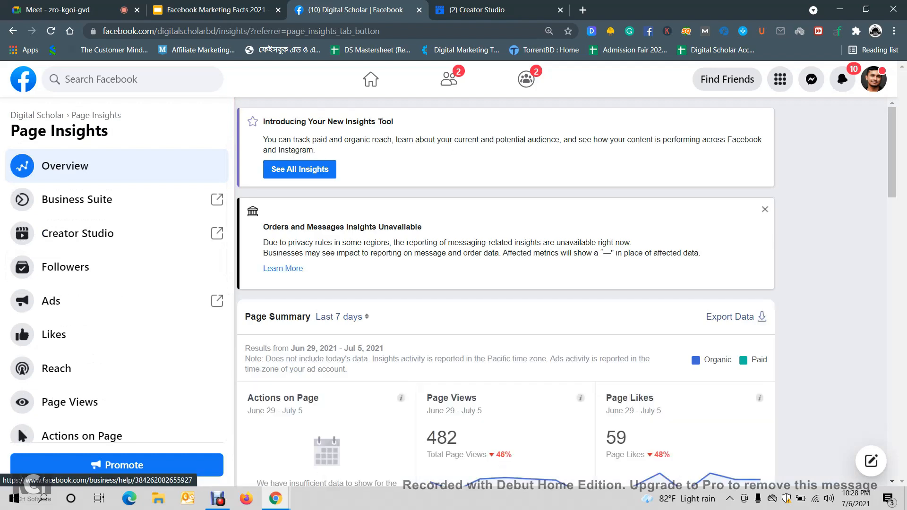
scroll(283, 268, down, 1)
scroll(506, 293, down, 5)
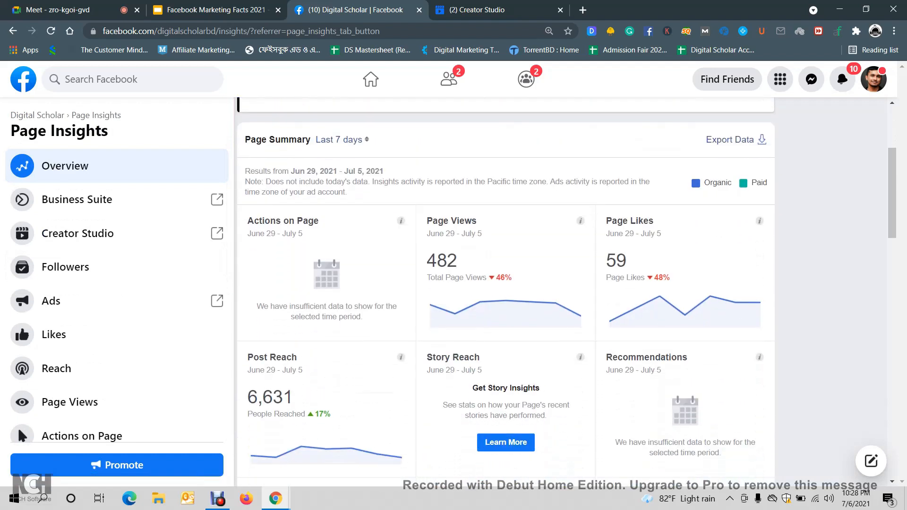
scroll(427, 156, up, 2)
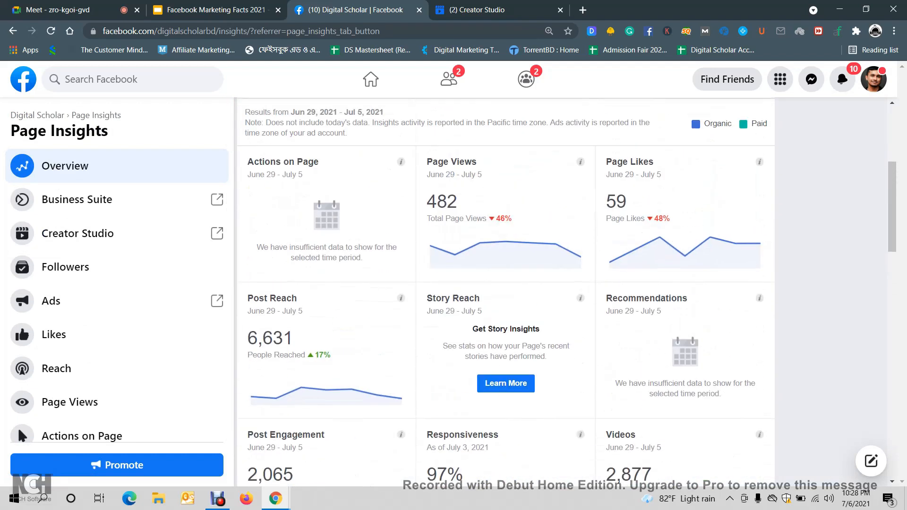
scroll(427, 156, up, 1)
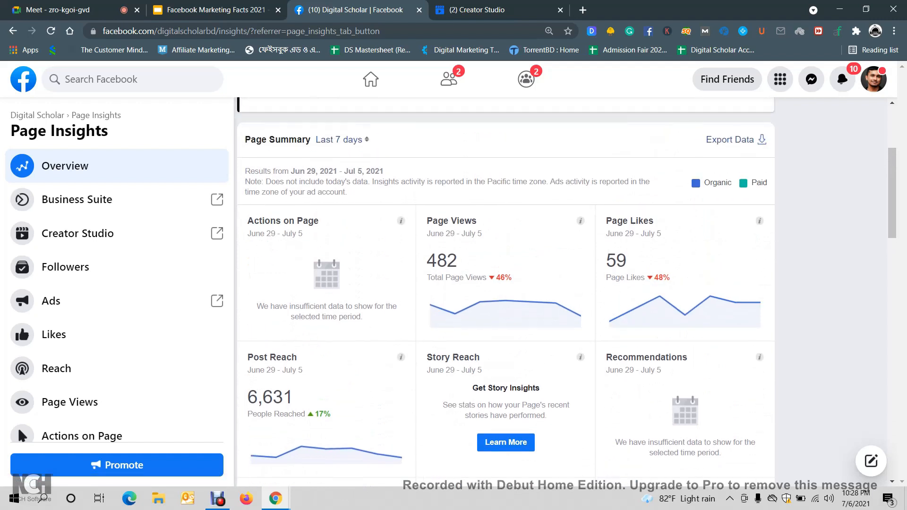
Step: Set the page summary period to the last 28 days and examine page views, likes, post reach, engagement, videos and followers
click(343, 139)
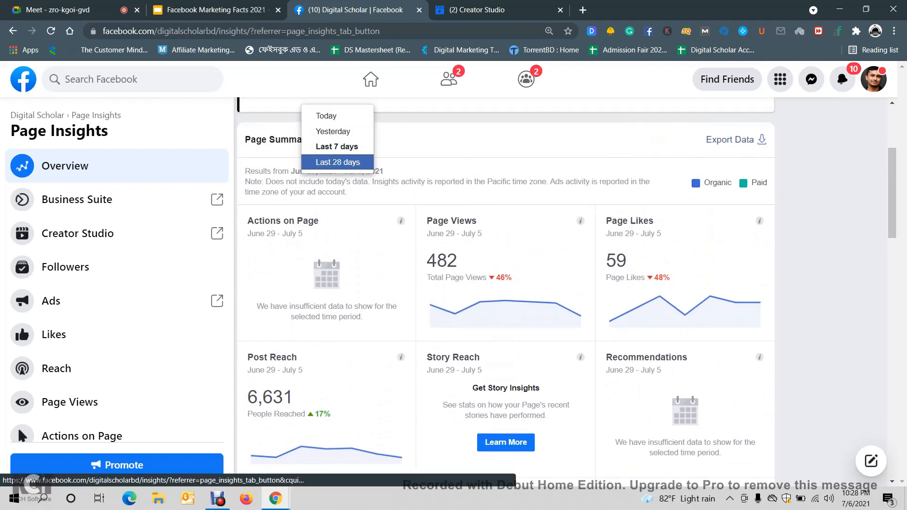
click(337, 162)
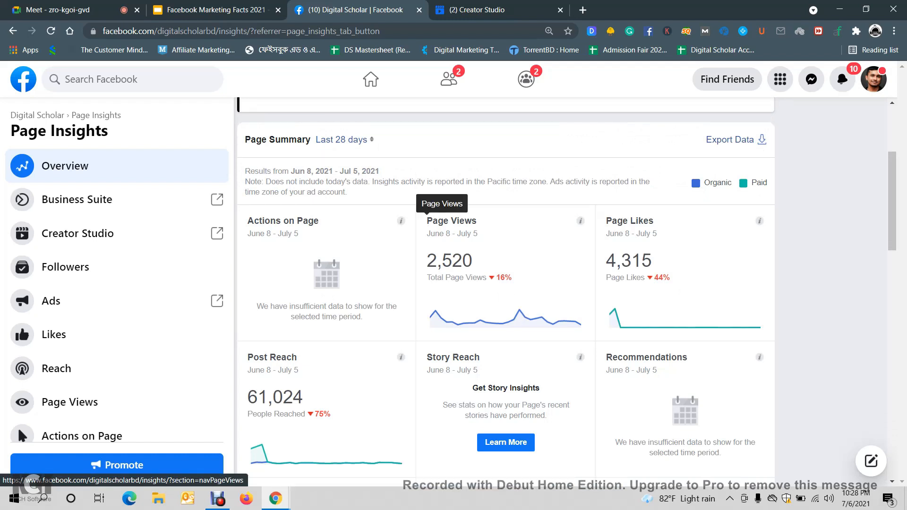
triple_click(451, 221)
drag(427, 260, 473, 260)
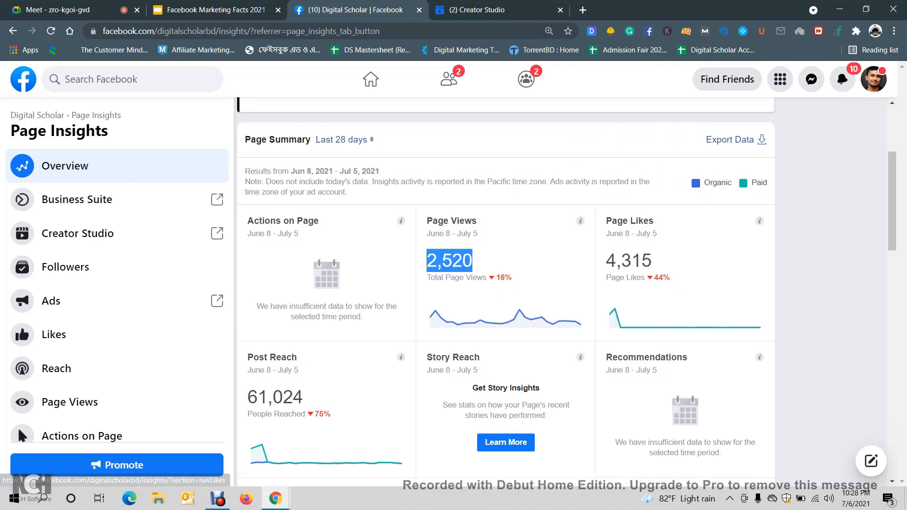
drag(606, 261, 652, 260)
scroll(505, 293, down, 2)
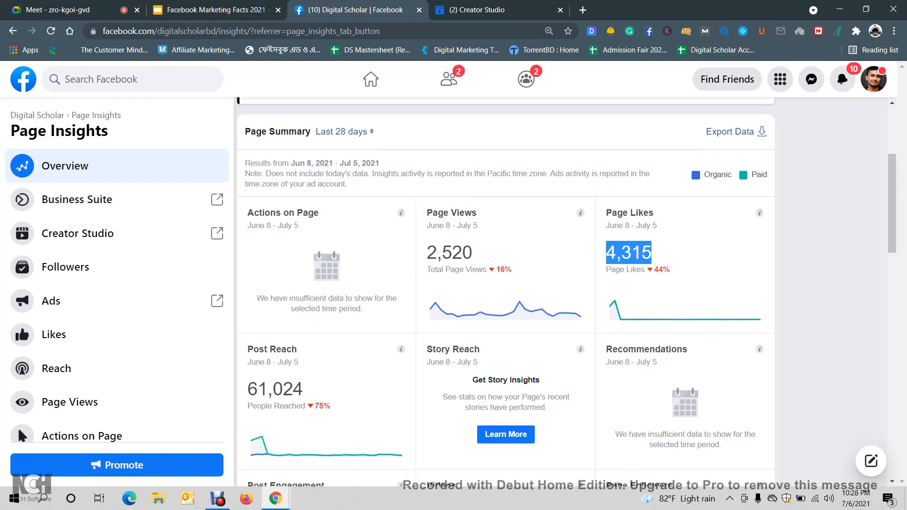
drag(305, 279, 247, 279)
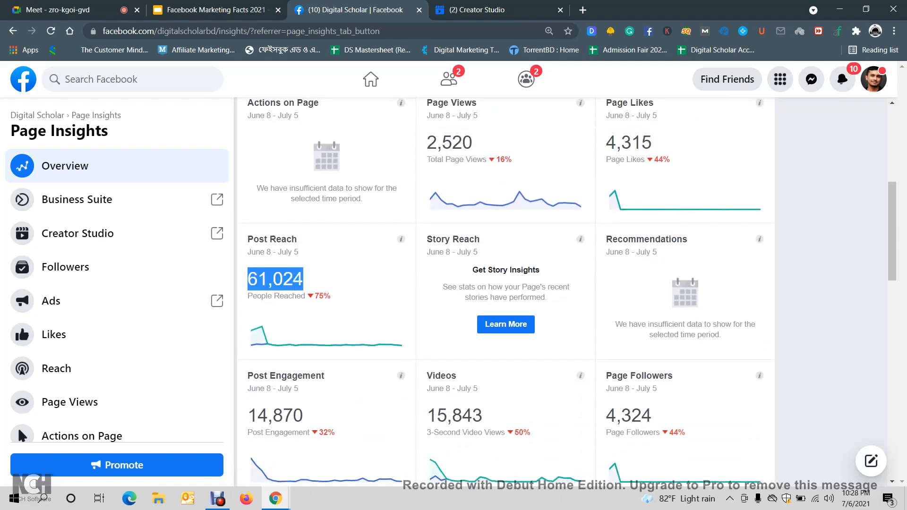
scroll(321, 293, down, 3)
drag(303, 238, 248, 238)
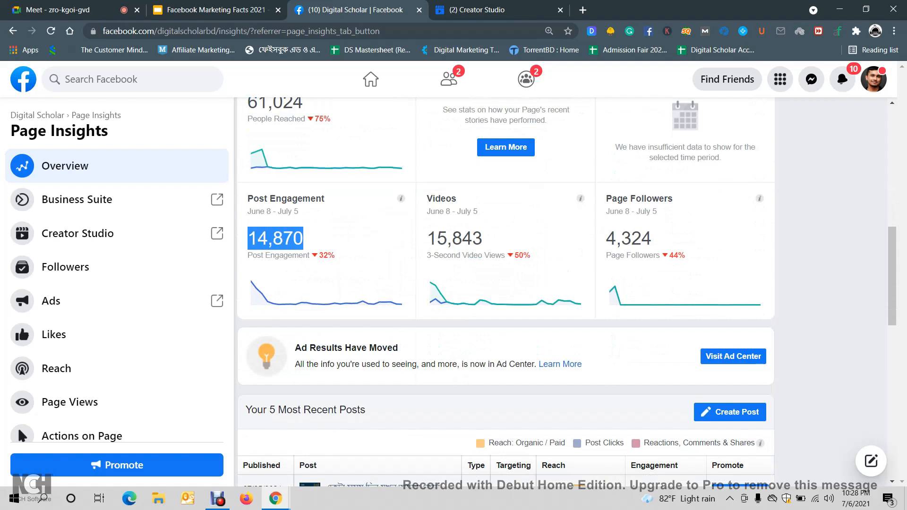
drag(437, 238, 482, 238)
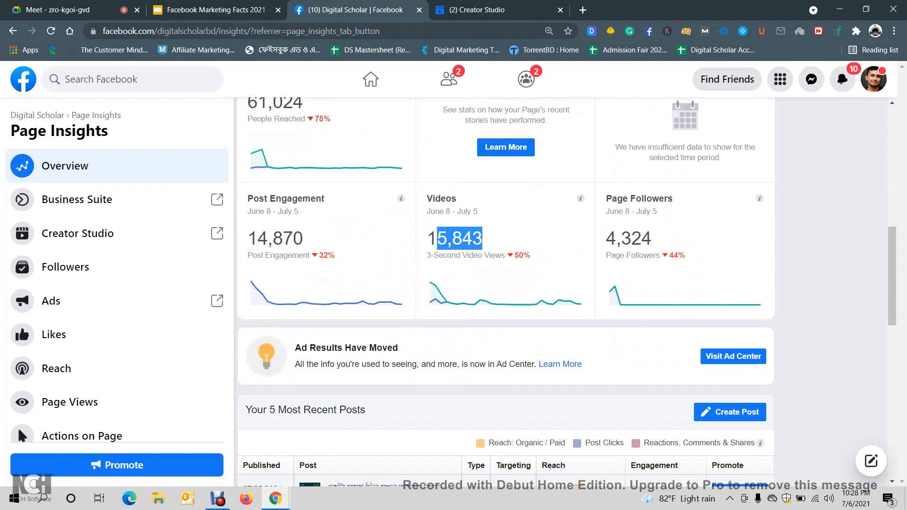
drag(606, 238, 651, 238)
Step: Review the five most recent posts and the Pages to Watch comparison in Page Insights
scroll(652, 238, down, 6)
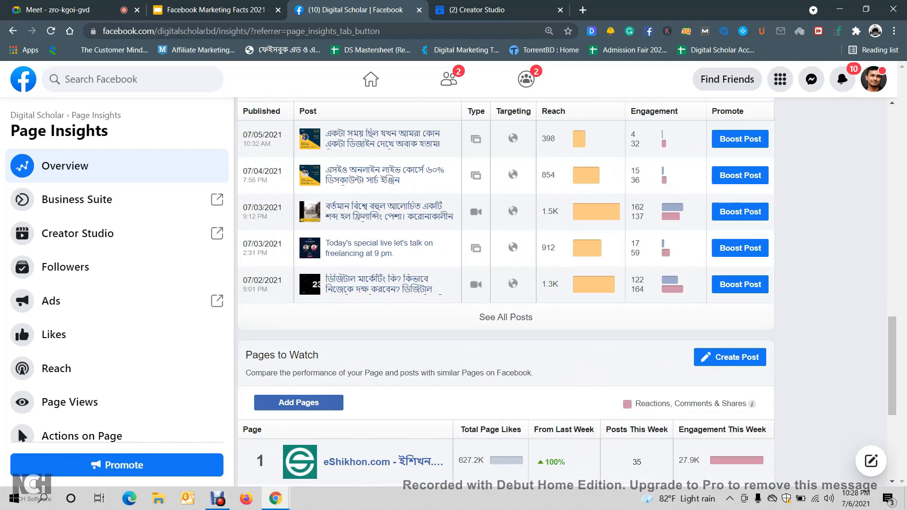
scroll(506, 293, up, 2)
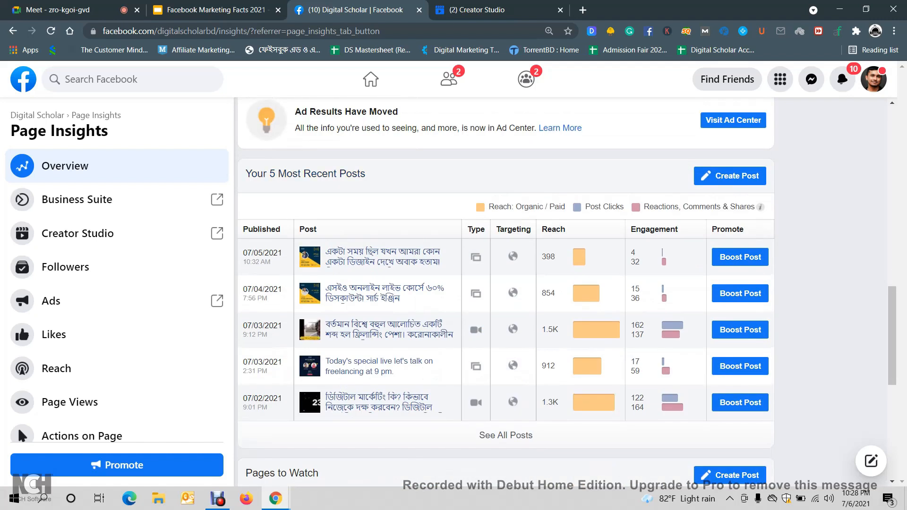
scroll(586, 292, down, 4)
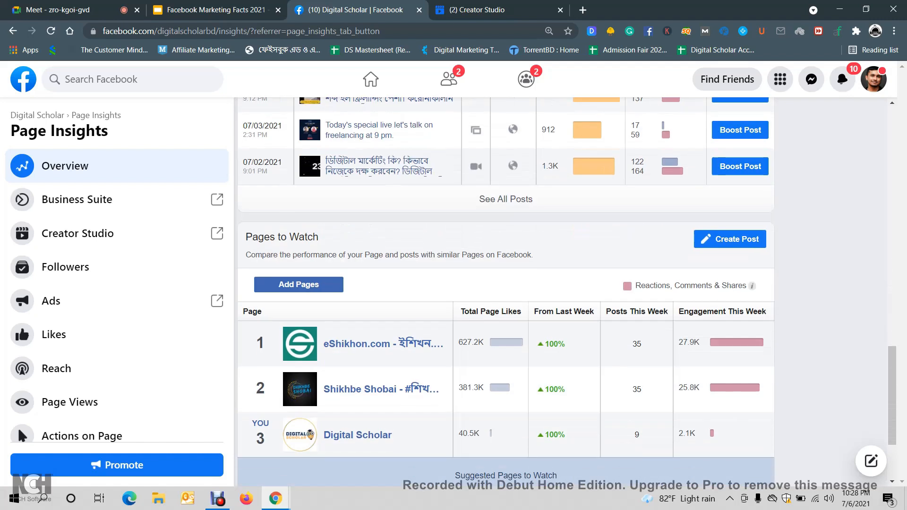
scroll(506, 293, down, 2)
scroll(506, 293, up, 15)
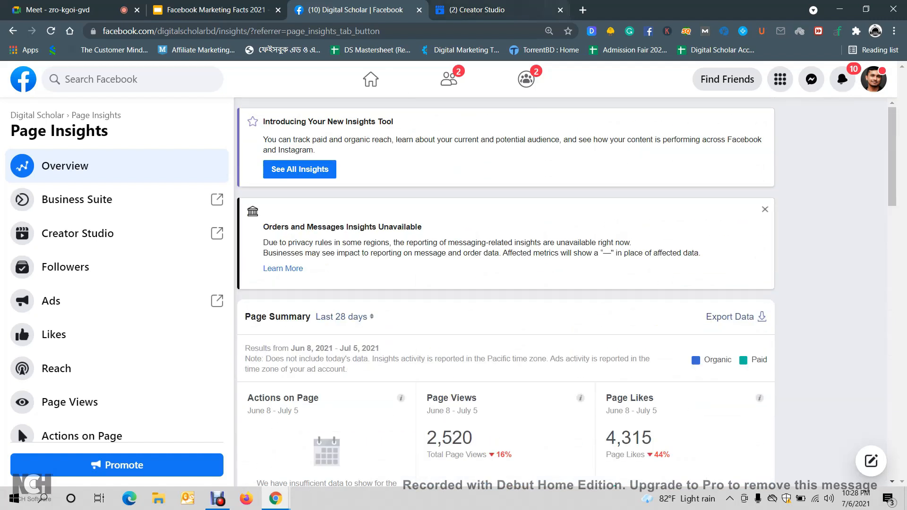
Step: Switch back to Creator Studio and open Inbox+ to view the page messages
click(548, 10)
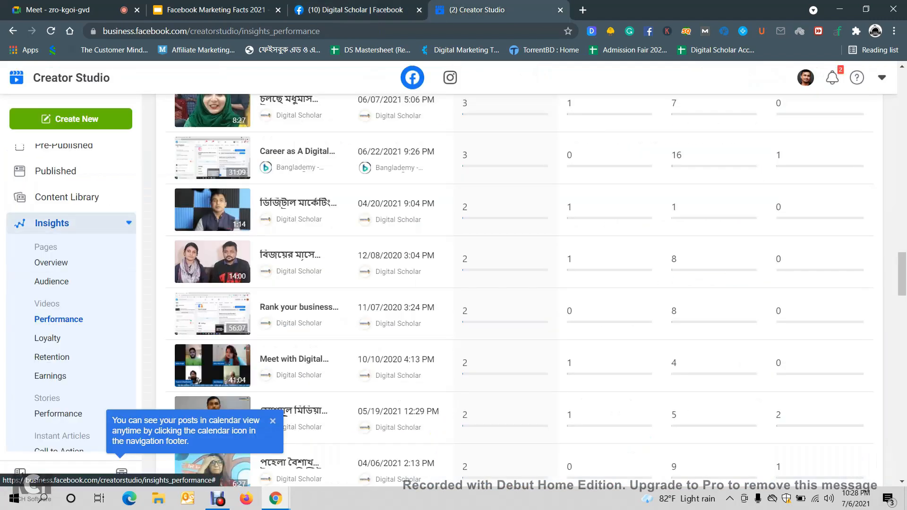
scroll(70, 236, up, 2)
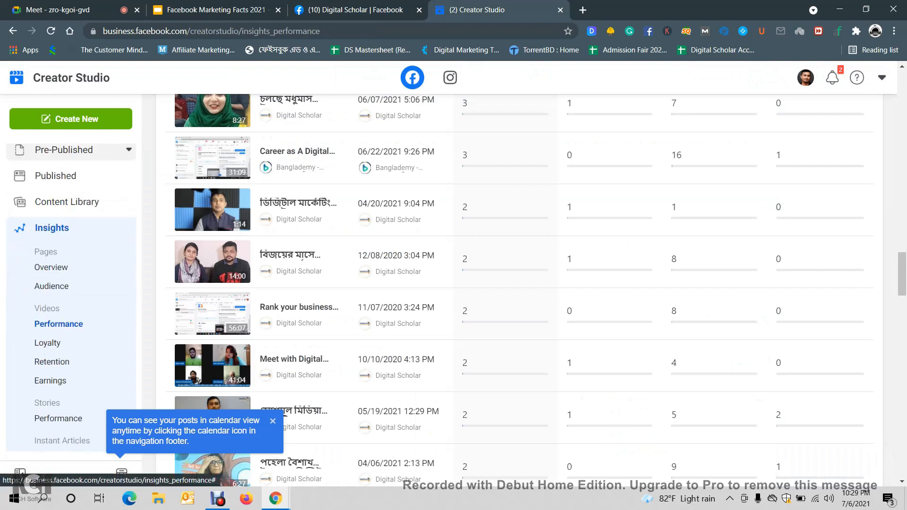
scroll(71, 283, down, 5)
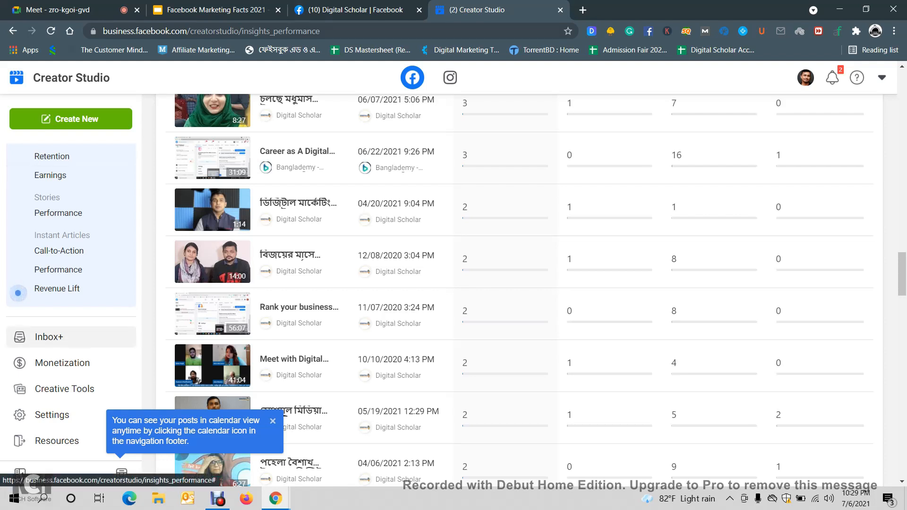
click(49, 336)
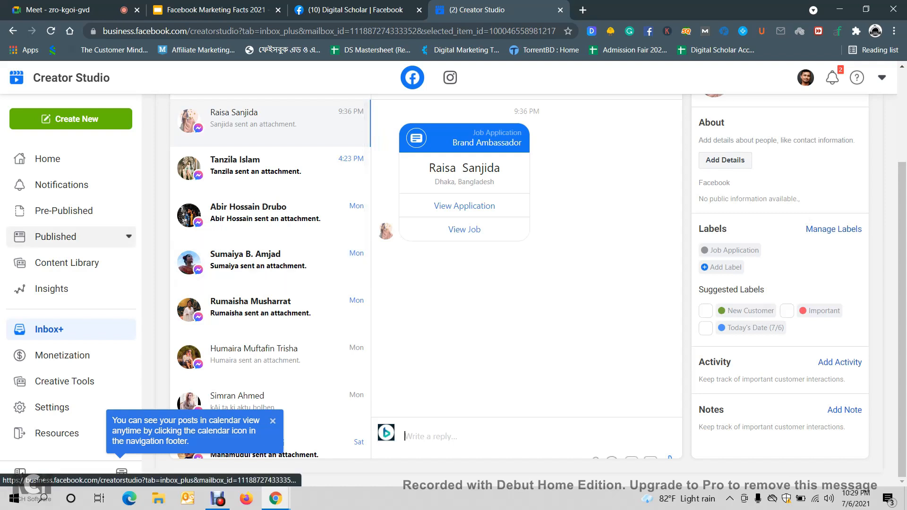
Step: Open the Monetization overview and review the estimated earnings breakdown
click(62, 355)
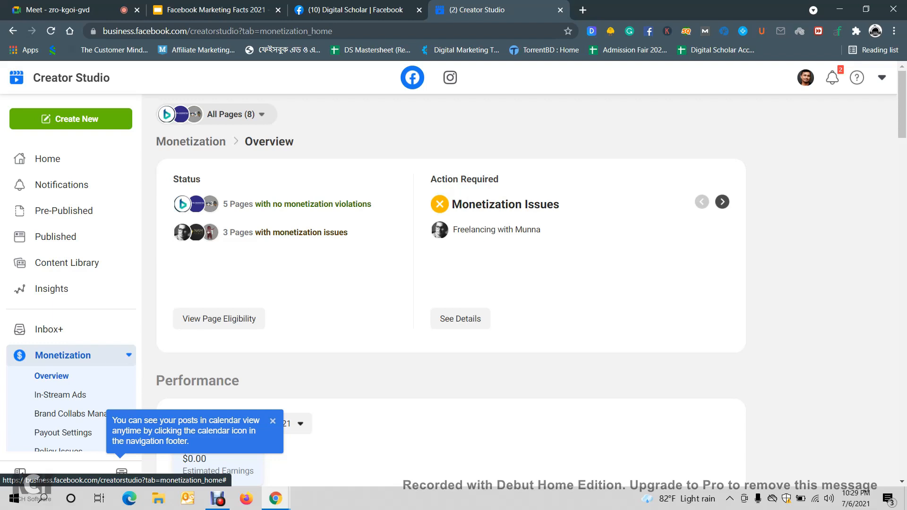
scroll(451, 284, down, 6)
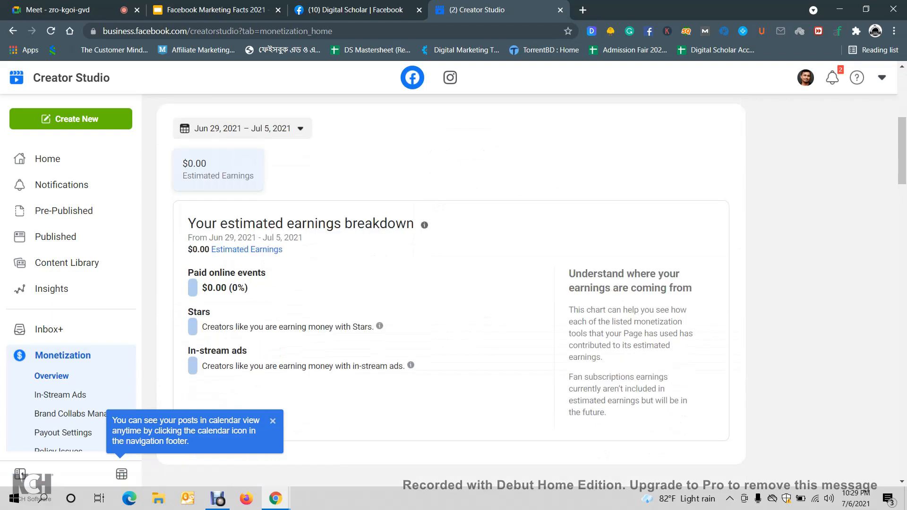
Step: Review the monetization tools in the overview, including Brand Collabs Manager, Paid Online Events, Instant Articles, Fan Subscriptions and Stars
scroll(451, 283, down, 5)
scroll(450, 283, down, 9)
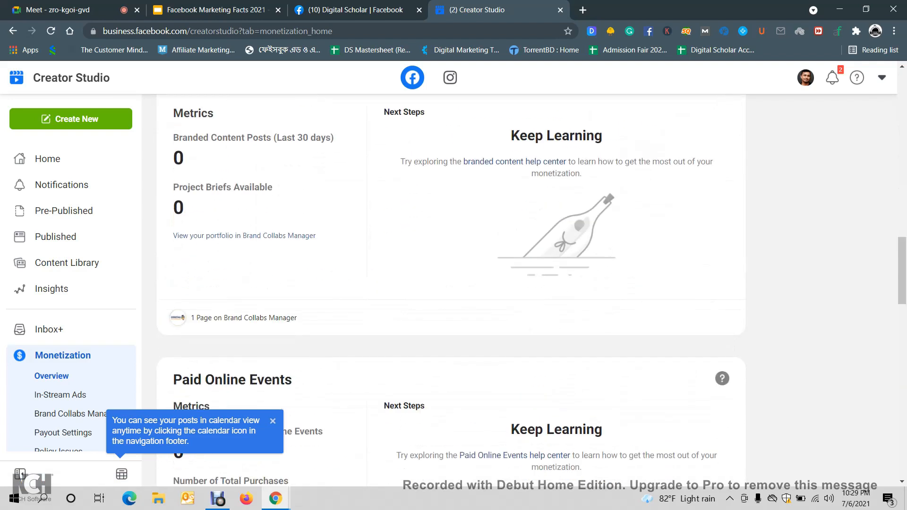
scroll(451, 283, down, 5)
scroll(451, 283, down, 7)
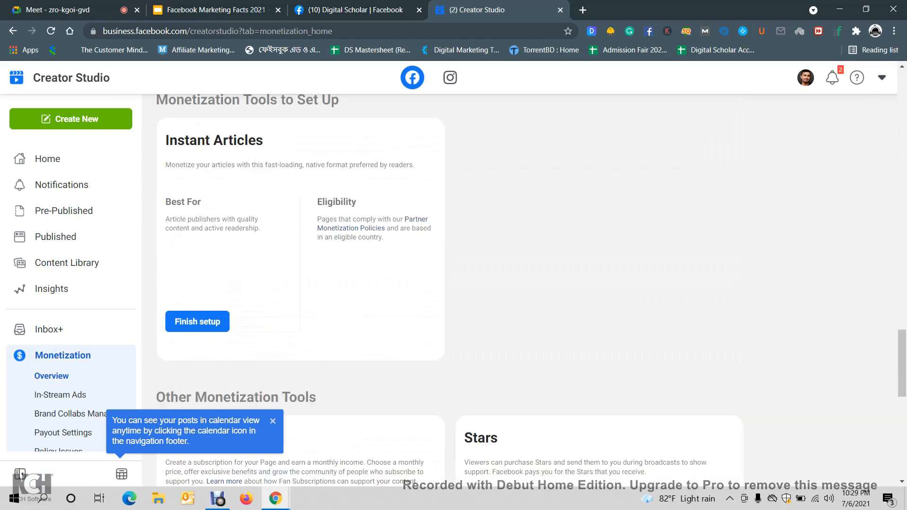
scroll(451, 284, up, 9)
scroll(451, 283, down, 8)
scroll(450, 284, down, 5)
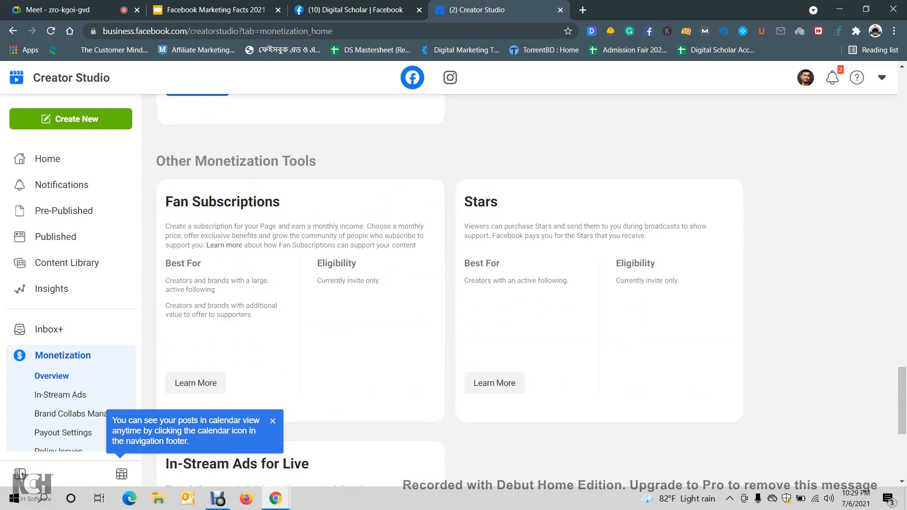
scroll(520, 283, down, 5)
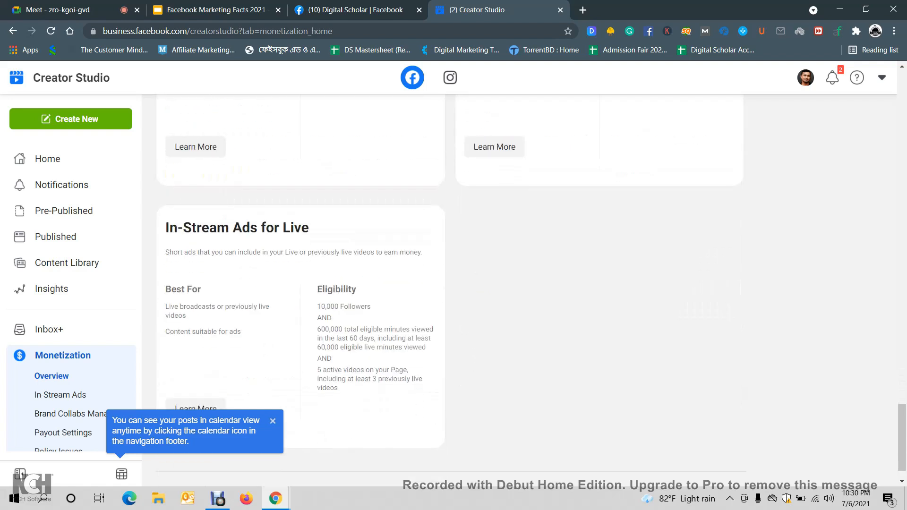
Step: Examine the In-Stream Ads for Live eligibility criteria, highlighting the follower and eligible-minutes-viewed requirements
scroll(532, 288, down, 1)
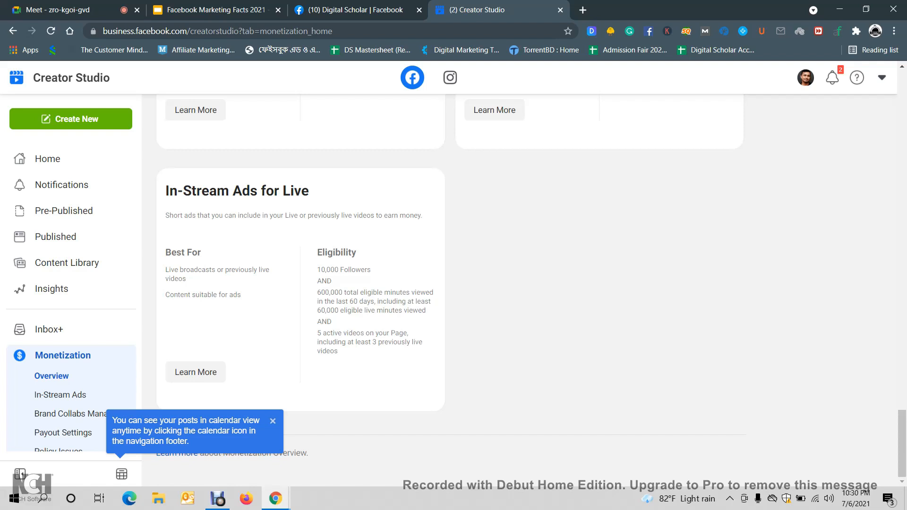
drag(320, 270, 372, 271)
click(361, 270)
drag(317, 292, 360, 293)
click(360, 292)
Step: Switch to the Facebook browser tab and open the Digital Scholar page's Videos section from Page Insights
click(356, 10)
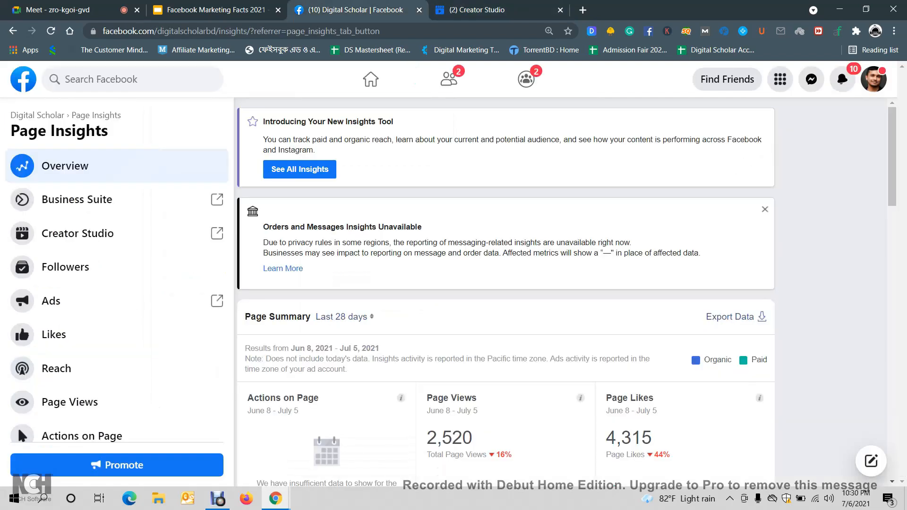
scroll(284, 268, down, 4)
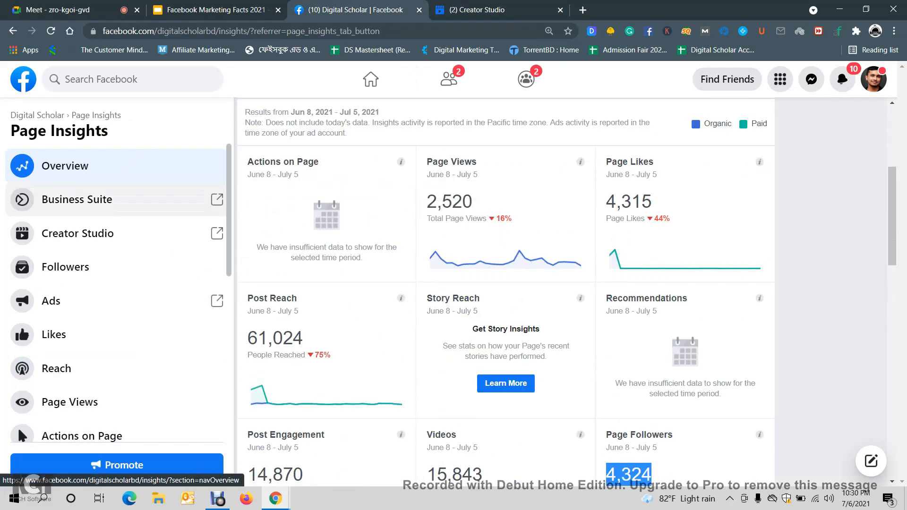
click(37, 115)
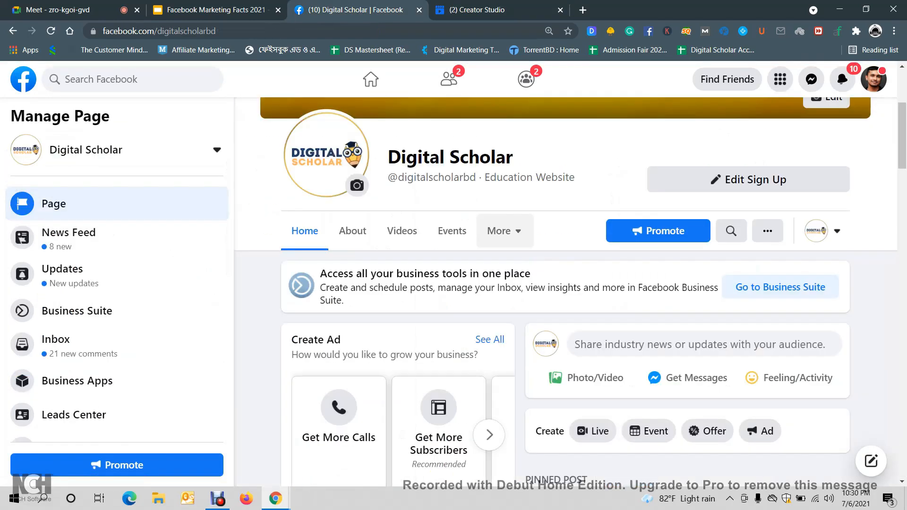
click(402, 230)
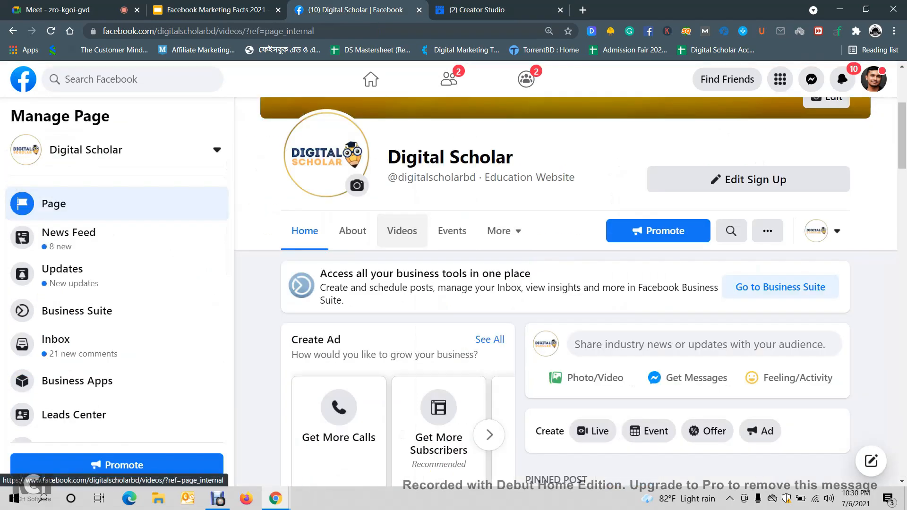
Step: Pause the Most Popular video, "Career Addda- Career on Graphics Designing", and look over its player and engagement
scroll(566, 293, down, 7)
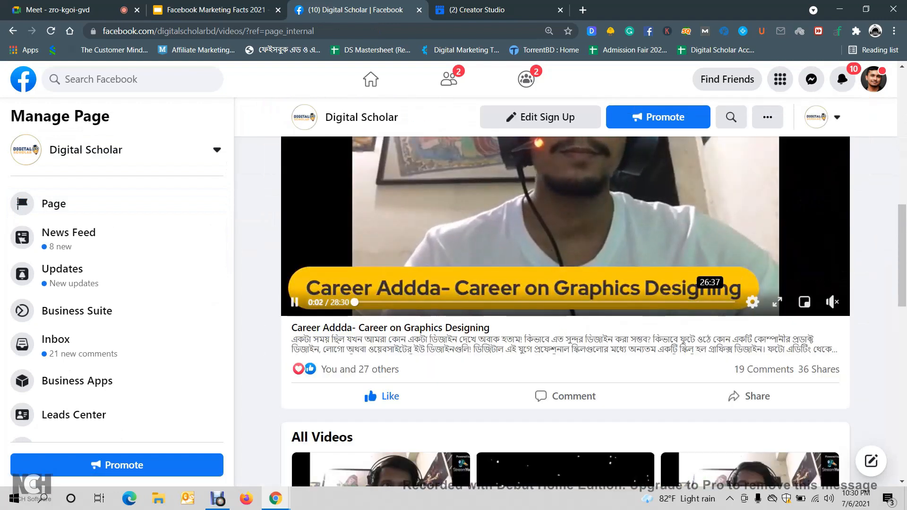
scroll(566, 293, up, 2)
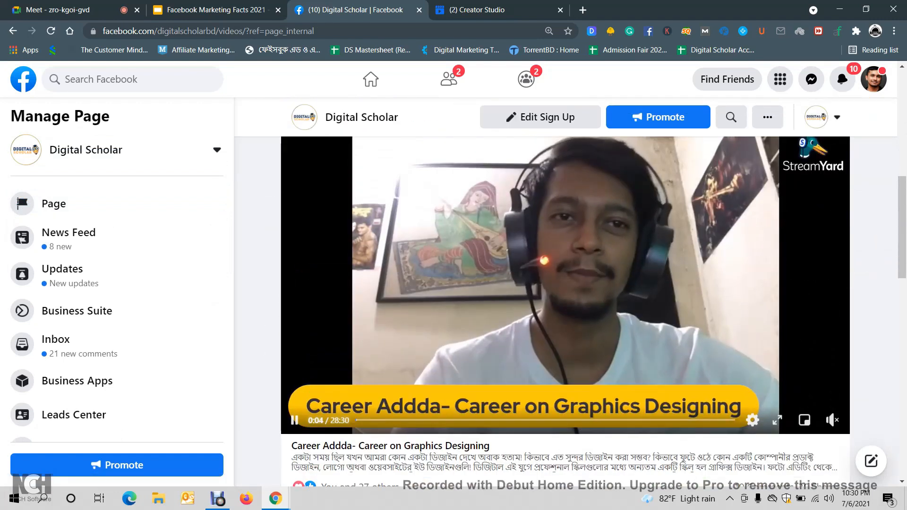
click(295, 420)
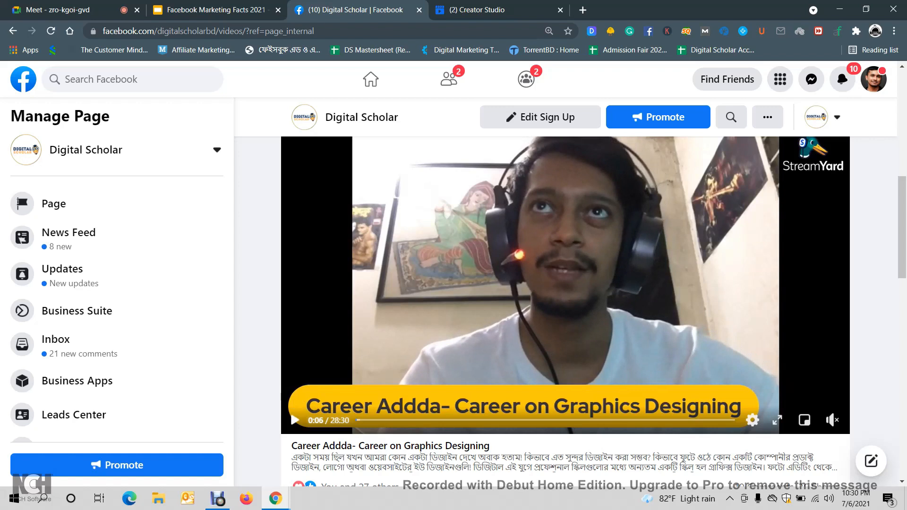
scroll(566, 284, down, 2)
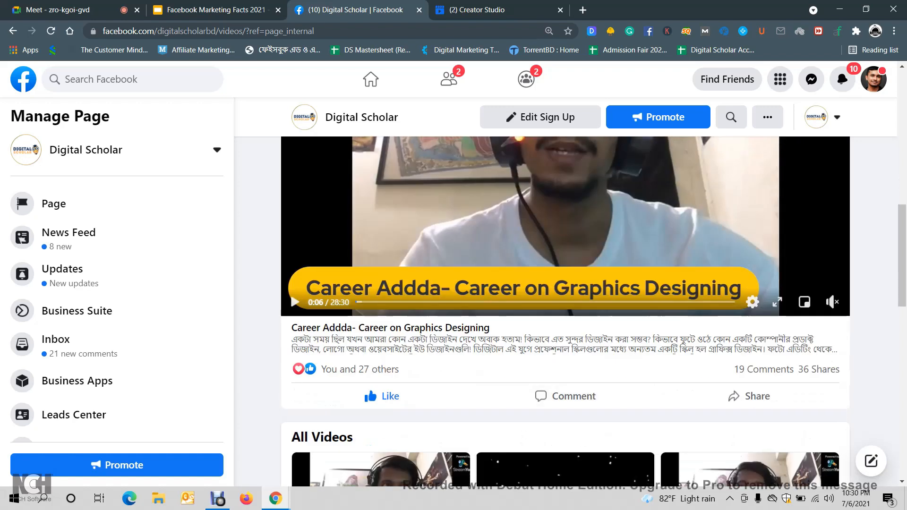
scroll(566, 284, up, 1)
scroll(565, 284, up, 1)
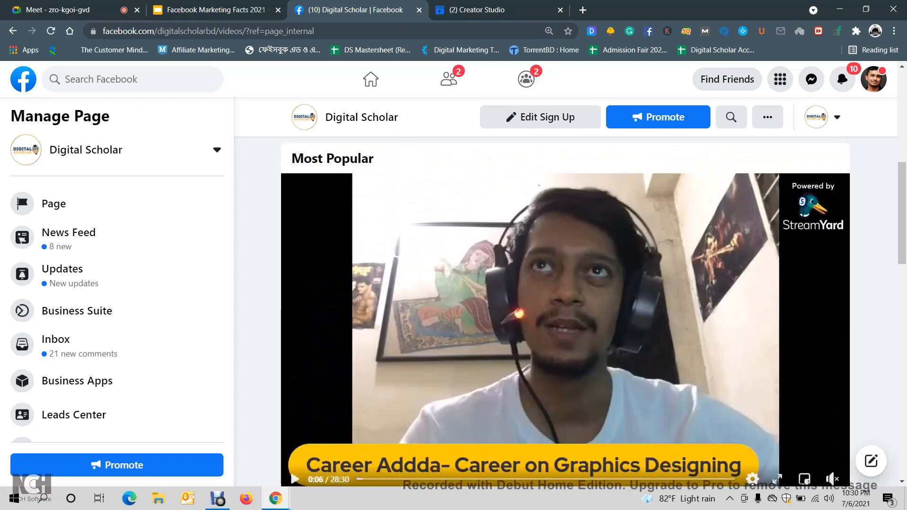
scroll(565, 283, down, 1)
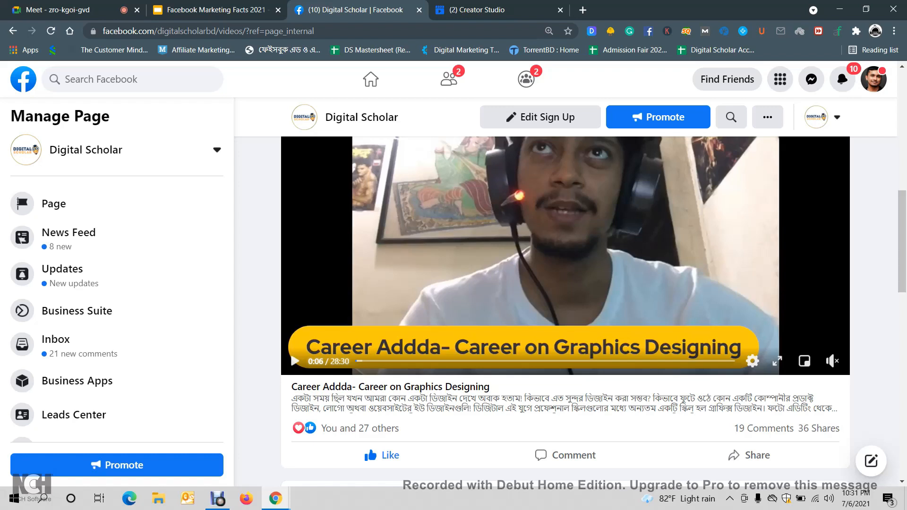
Step: Return to Creator Studio's Monetization overview and examine the In-Stream Ads metrics for earnings, 1-minute video views and view RPM
key(ctrl+Tab)
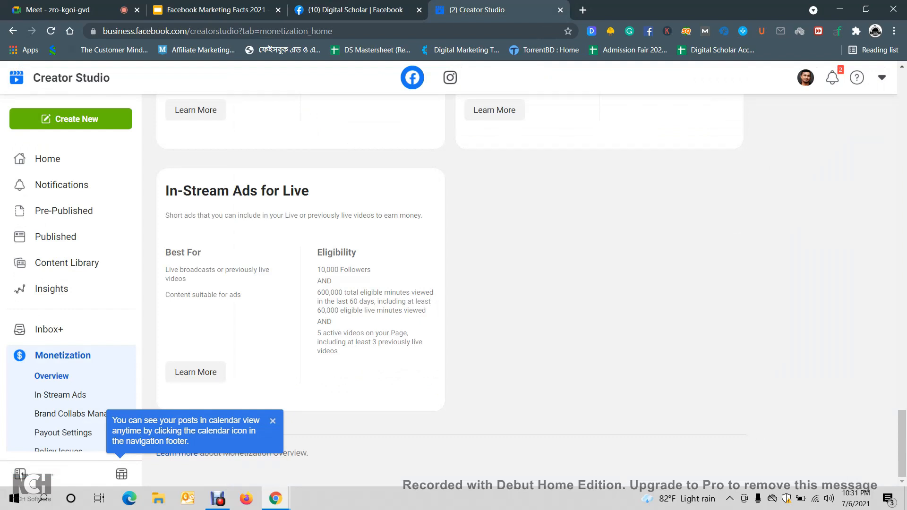
scroll(451, 284, up, 20)
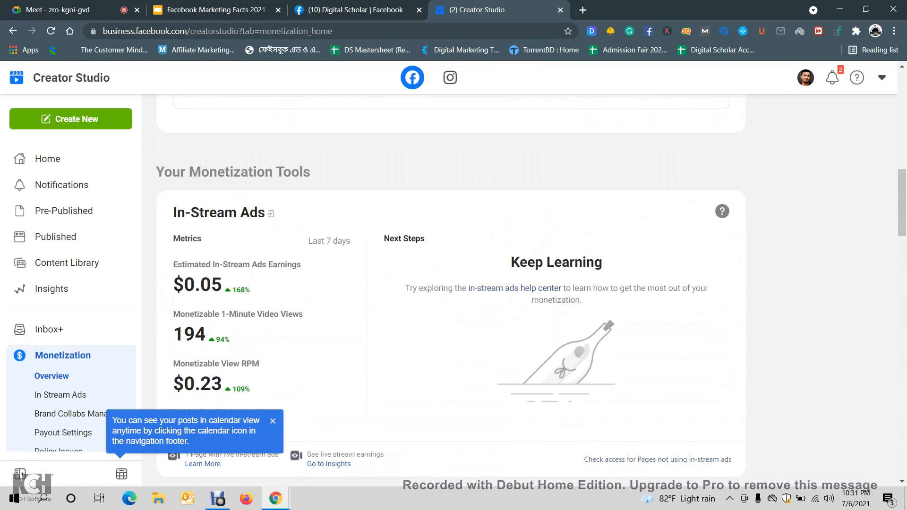
scroll(227, 302, up, 15)
scroll(227, 302, down, 16)
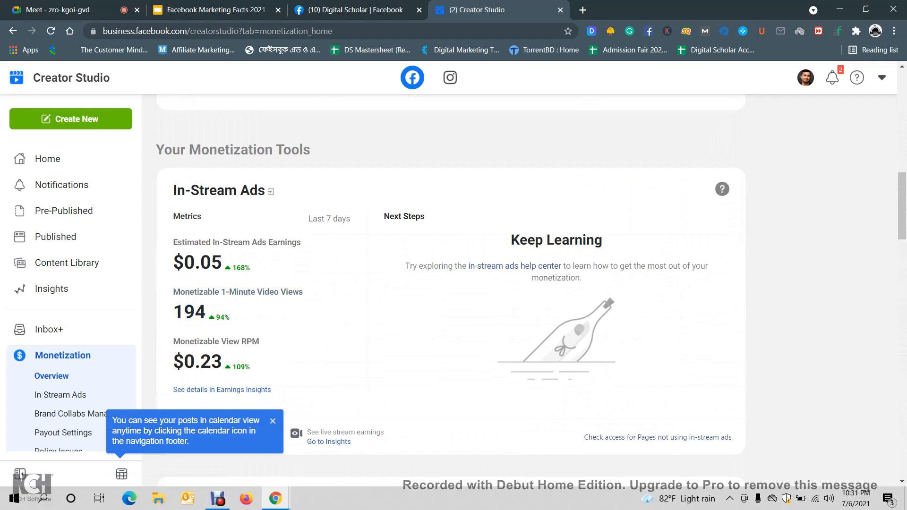
scroll(451, 290, down, 8)
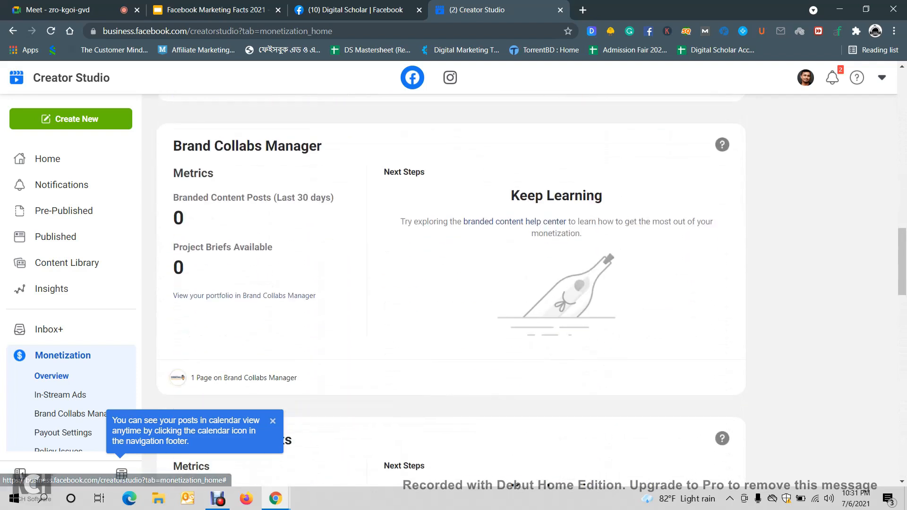
scroll(450, 290, up, 7)
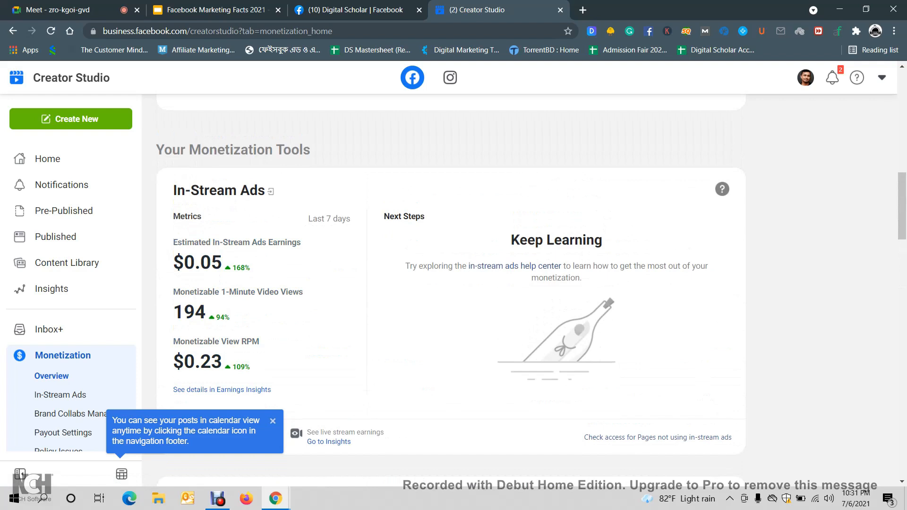
mouse_move(199, 262)
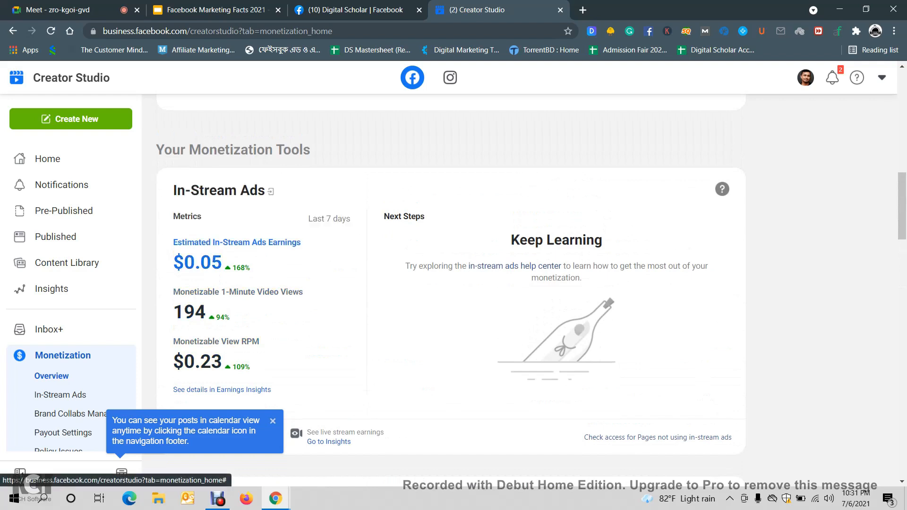
scroll(451, 289, down, 3)
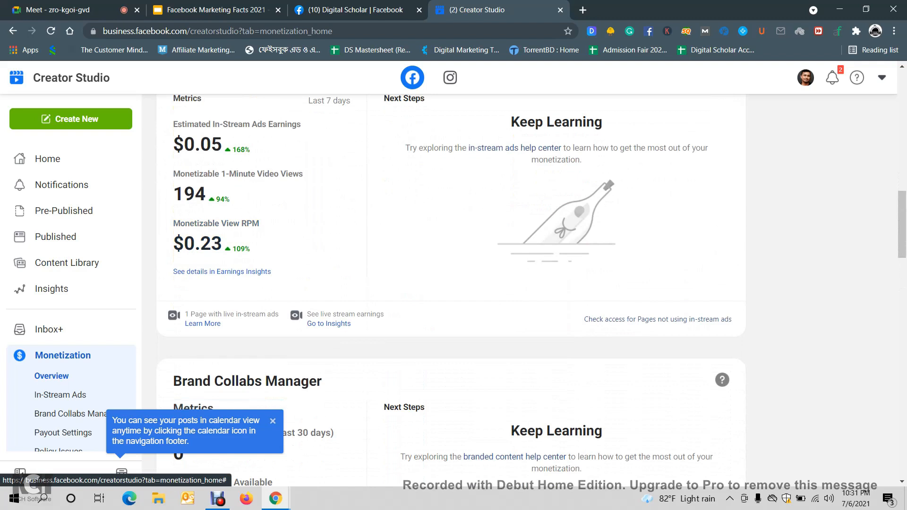
mouse_move(198, 243)
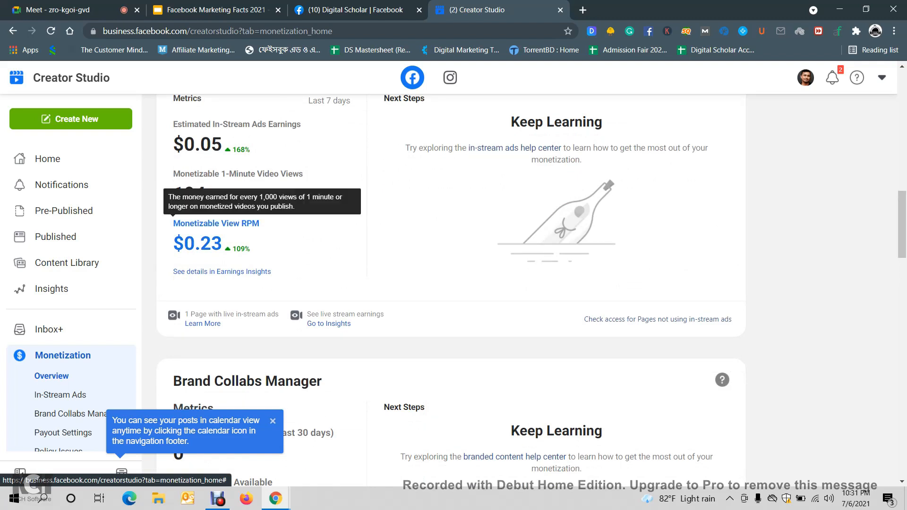
scroll(198, 243, up, 10)
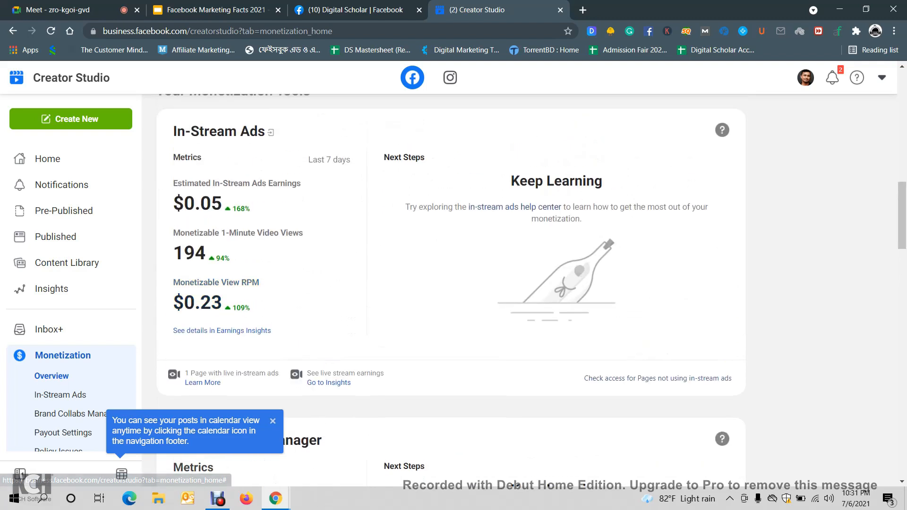
scroll(451, 290, up, 4)
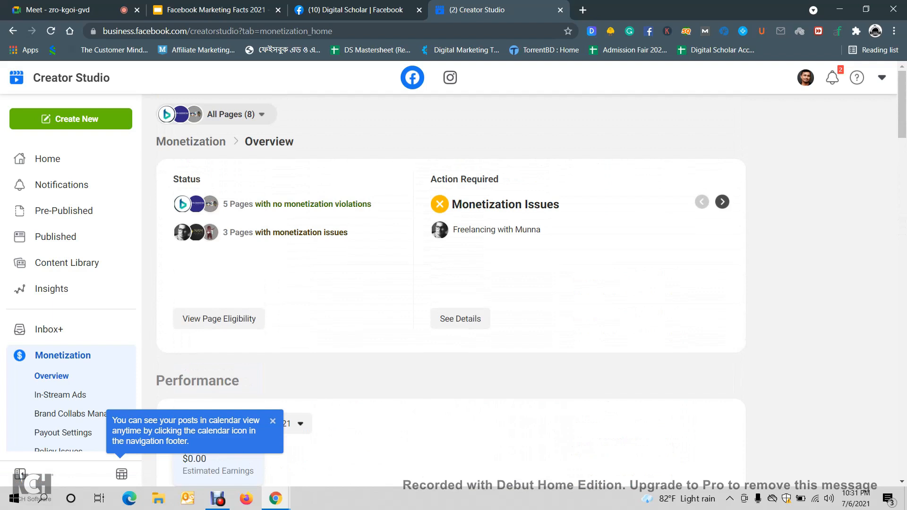
Step: Look through the active monetization tools and the tools to set up once more, ending at the Performance section
scroll(451, 291, down, 10)
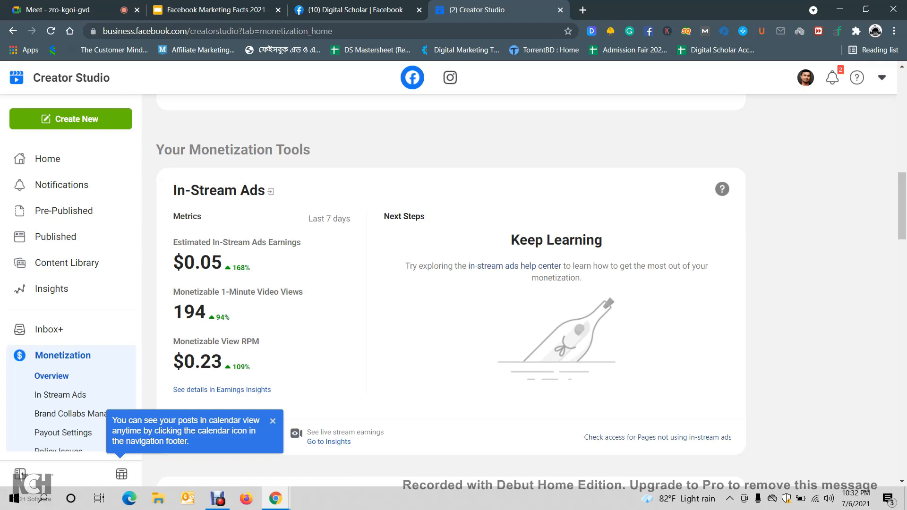
scroll(451, 290, down, 15)
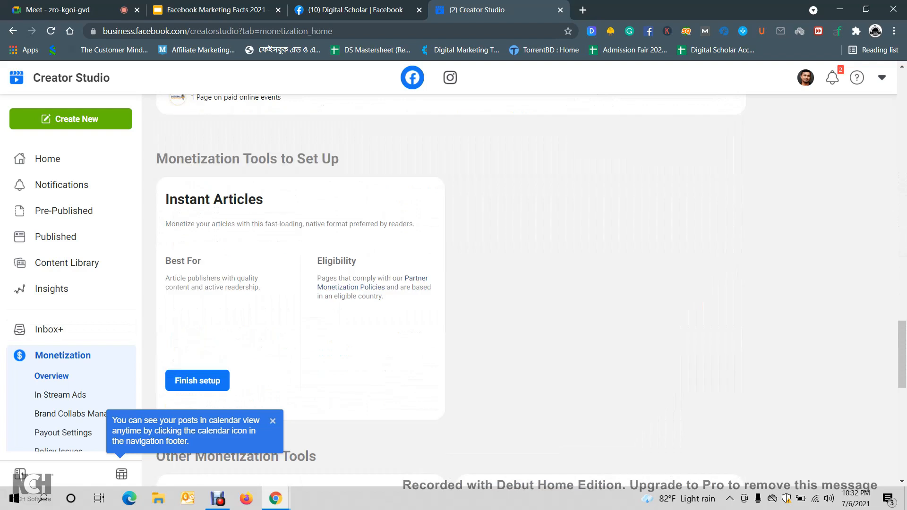
scroll(452, 291, down, 5)
scroll(451, 290, up, 12)
scroll(451, 283, up, 8)
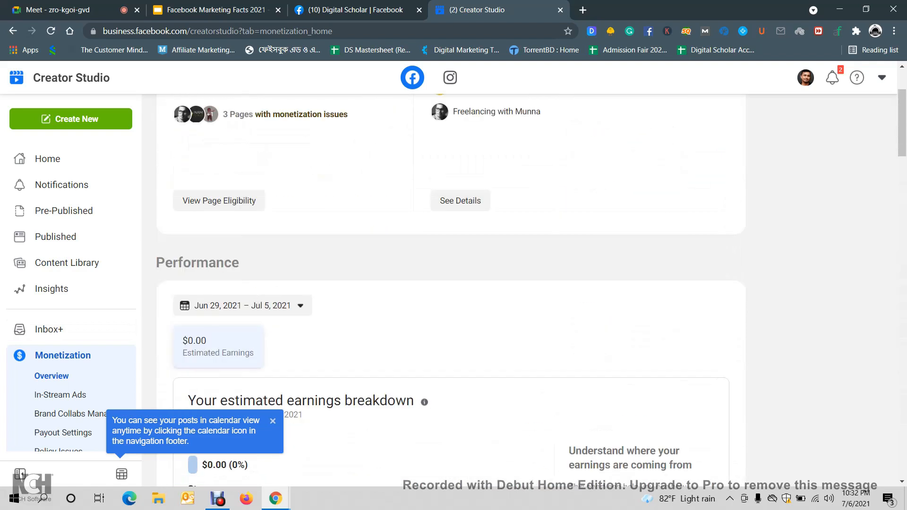
Step: Switch to the Digital Scholar Facebook page, open its home view and review the page's contact and profile information
click(305, 10)
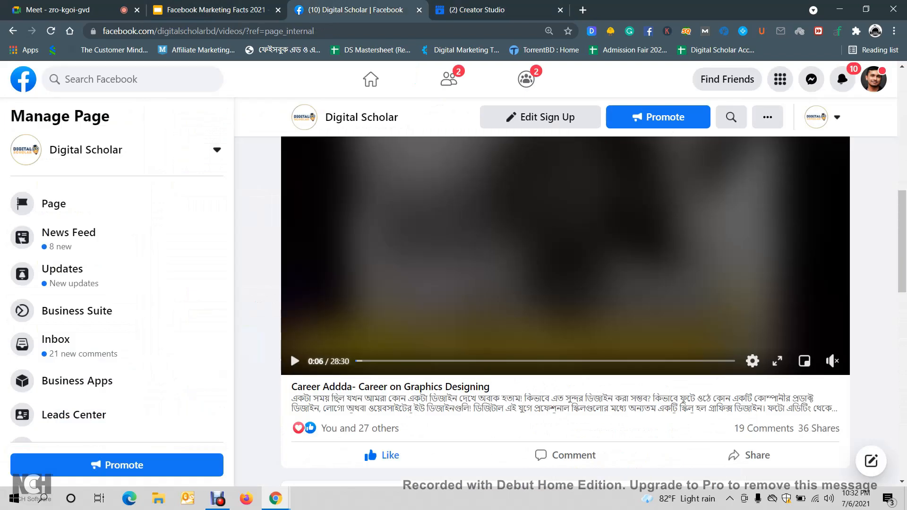
scroll(472, 264, up, 10)
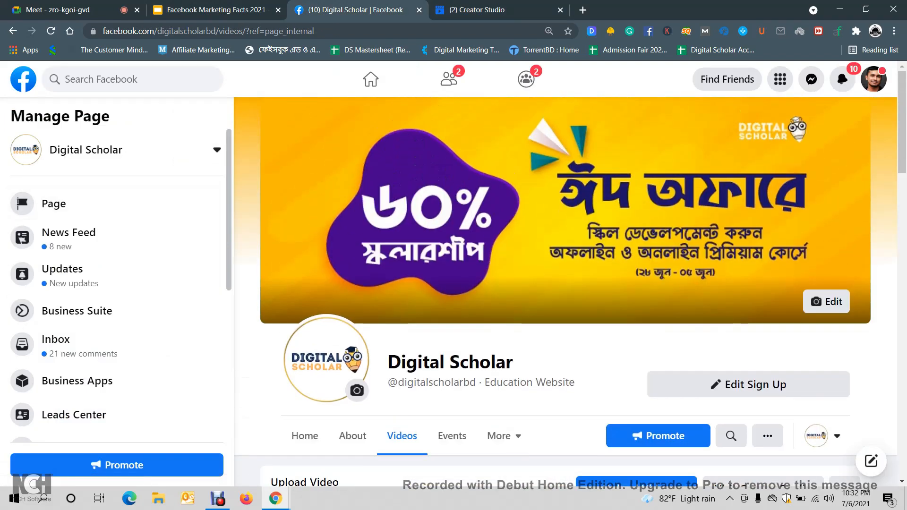
click(54, 203)
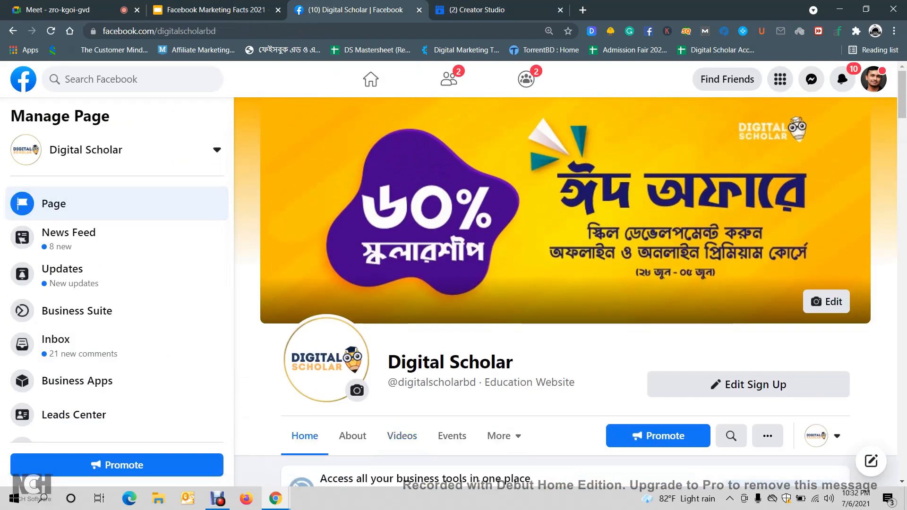
scroll(566, 293, up, 5)
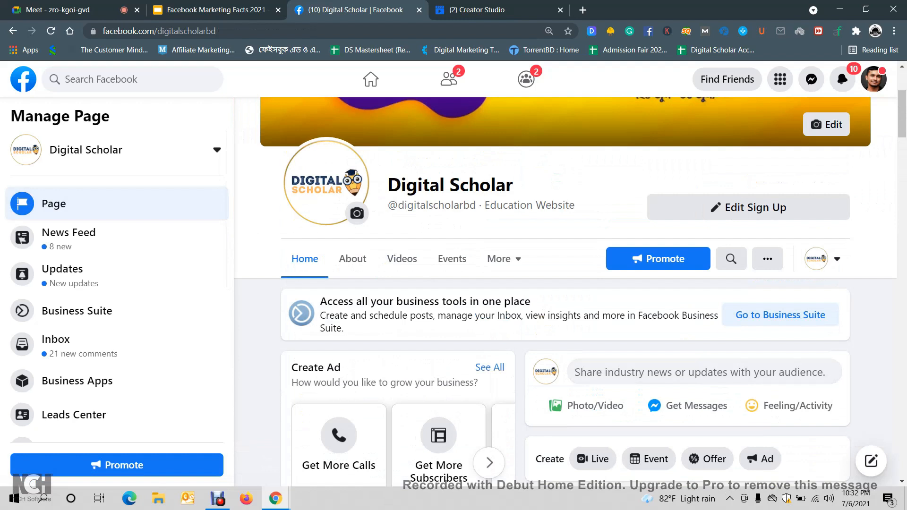
scroll(567, 293, down, 15)
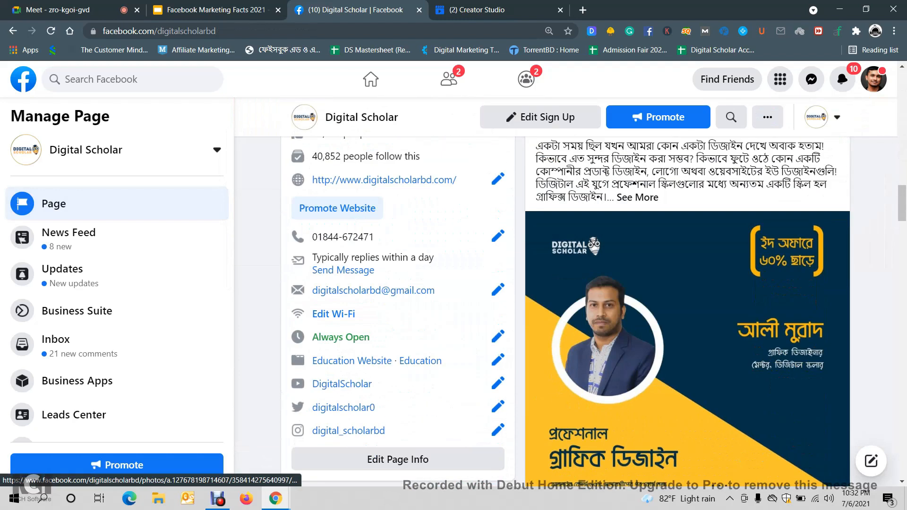
Step: Switch back to Creator Studio and view the Status and Action Required sections of the Monetization overview
click(478, 10)
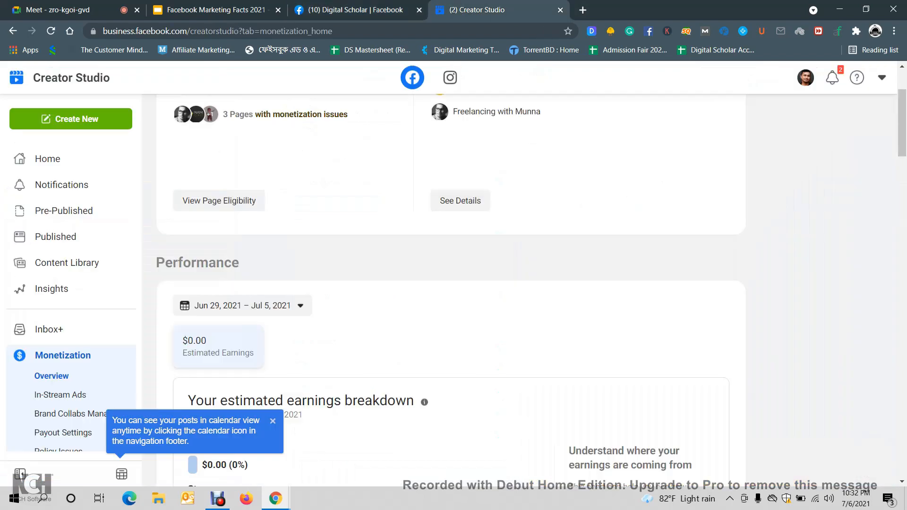
scroll(451, 284, up, 2)
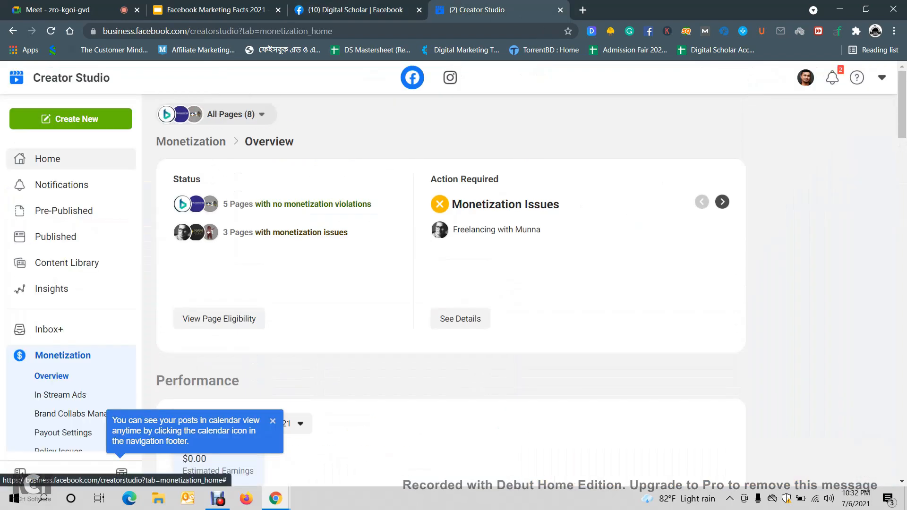
Step: Leave the Monetization overview and open Creator Studio's Home view
scroll(71, 263, down, 1)
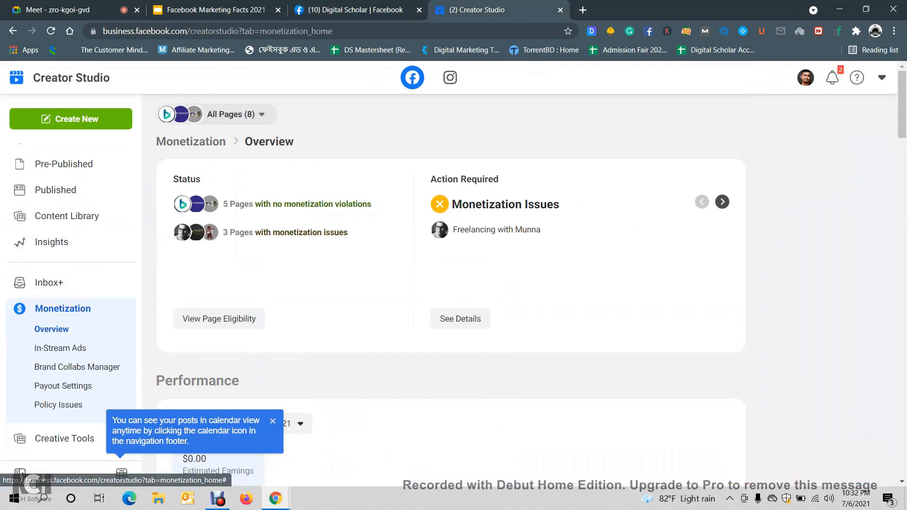
scroll(71, 284, up, 2)
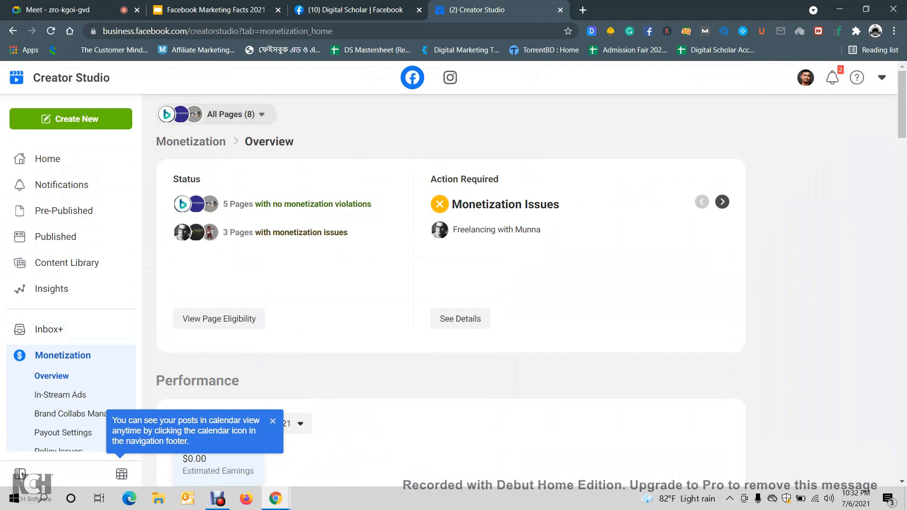
click(47, 159)
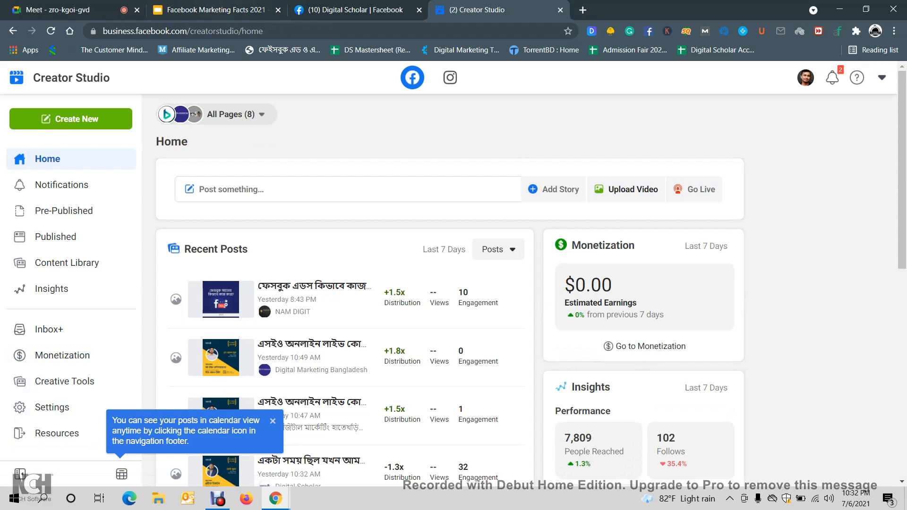
Step: Compare the posting options on the Digital Scholar Facebook page with those on Creator Studio's Home view
click(355, 10)
scroll(565, 213, up, 10)
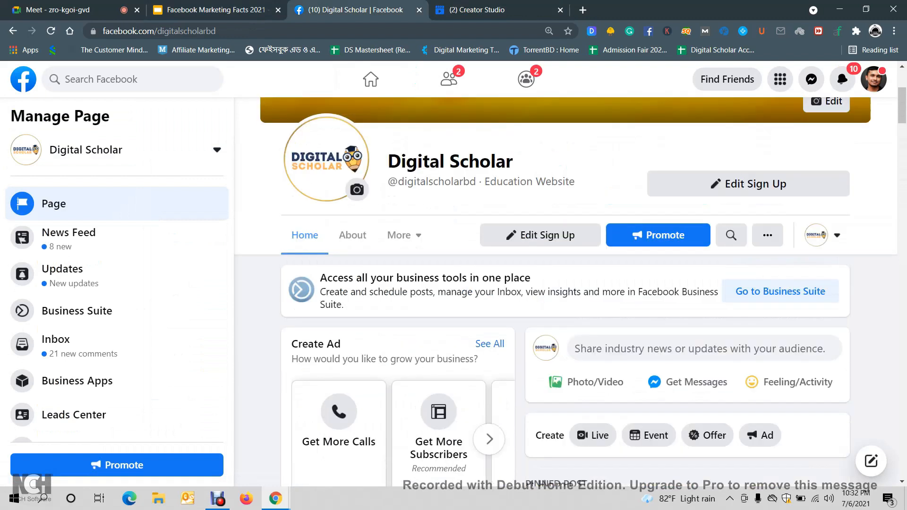
scroll(565, 213, down, 4)
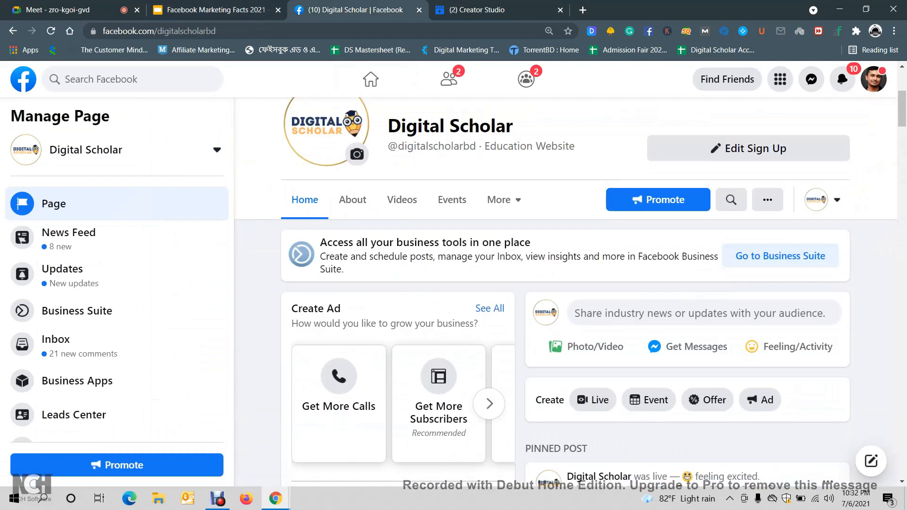
click(515, 10)
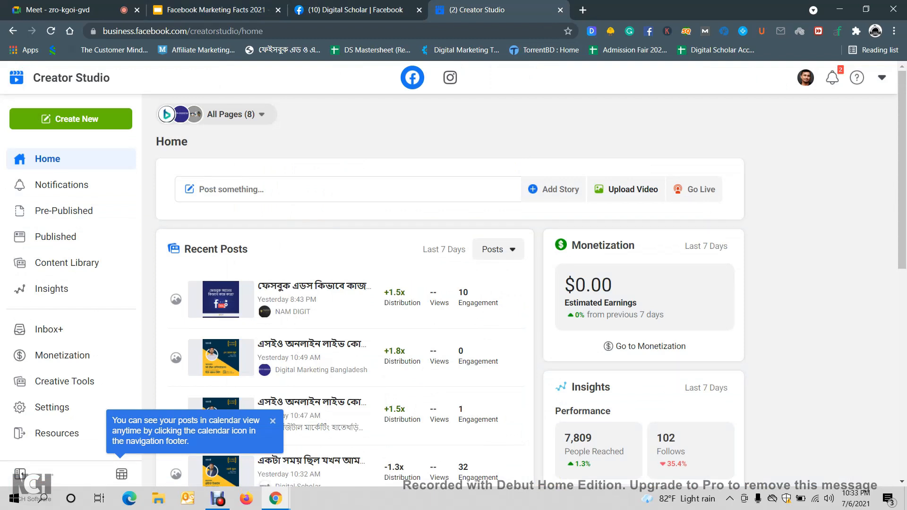
click(355, 10)
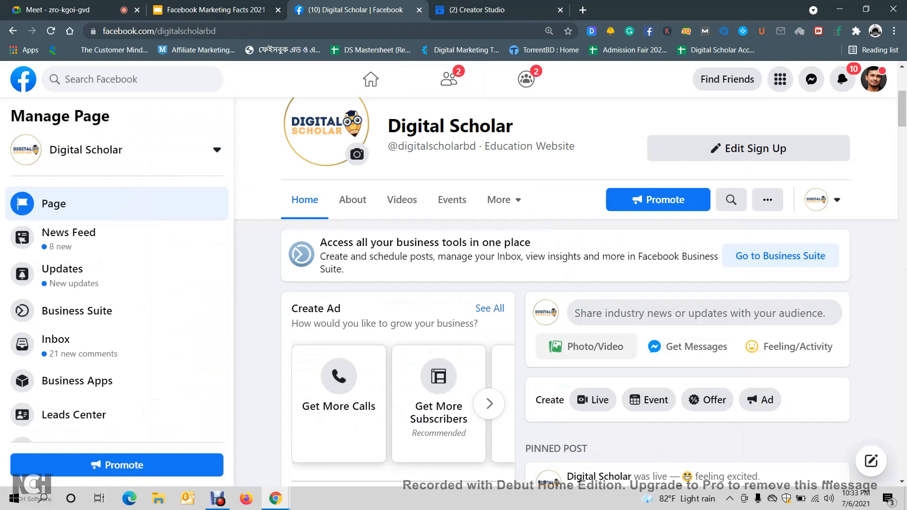
click(492, 10)
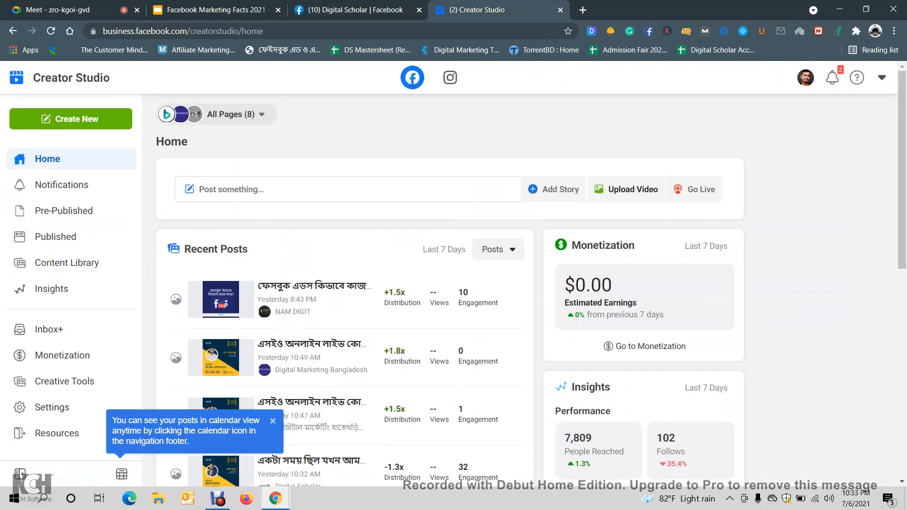
Step: Start a single video upload in Creator Studio, choosing a local video file and Digital Scholar as the destination page
click(629, 189)
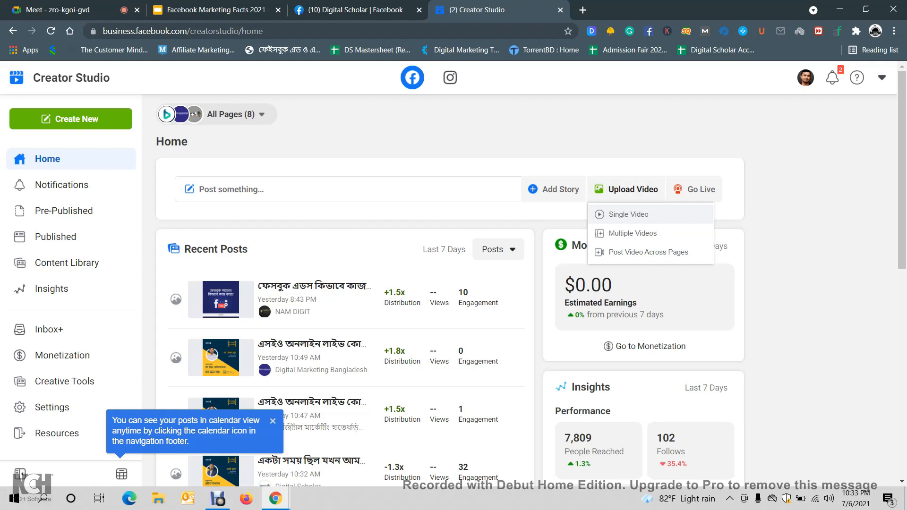
click(629, 214)
click(260, 203)
click(468, 334)
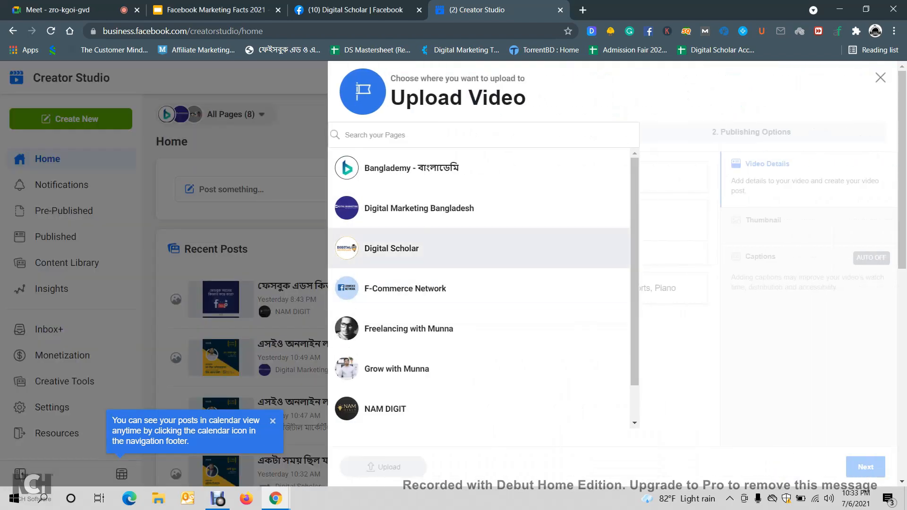
click(391, 248)
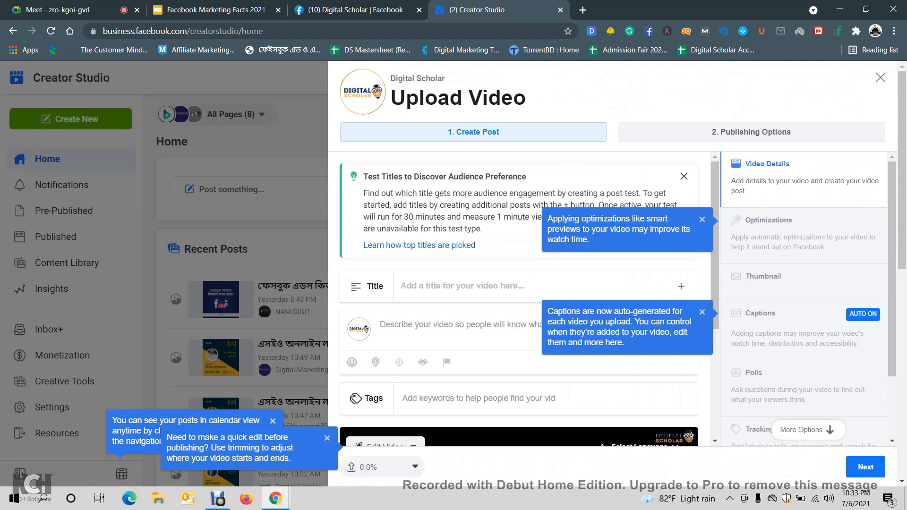
scroll(520, 308, down, 5)
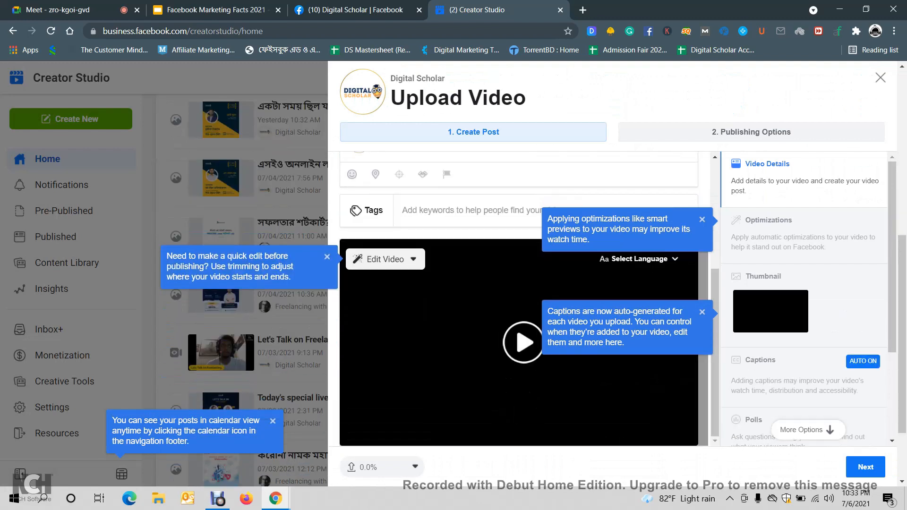
Step: Switch to the Digital Scholar Facebook page and add a local video to a new photo/video post
key(ctrl+shift+Tab)
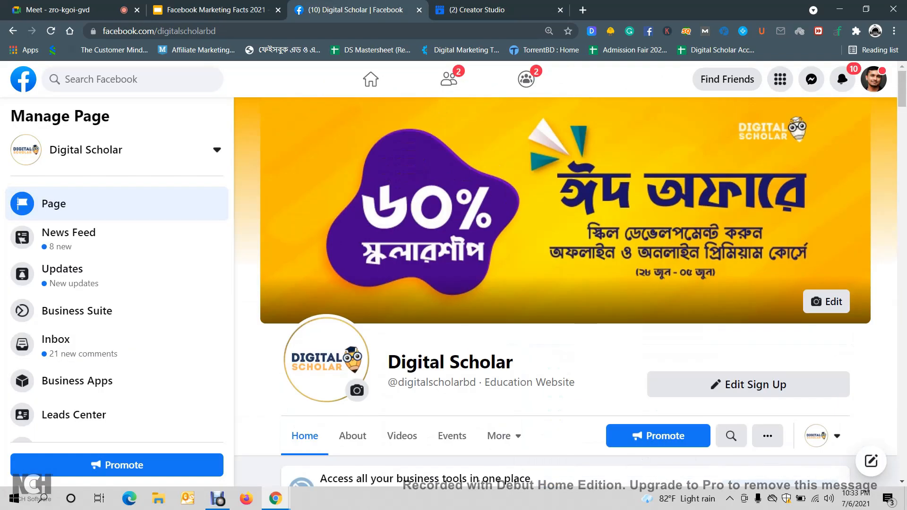
scroll(567, 283, down, 3)
click(586, 347)
click(168, 254)
click(393, 188)
click(467, 333)
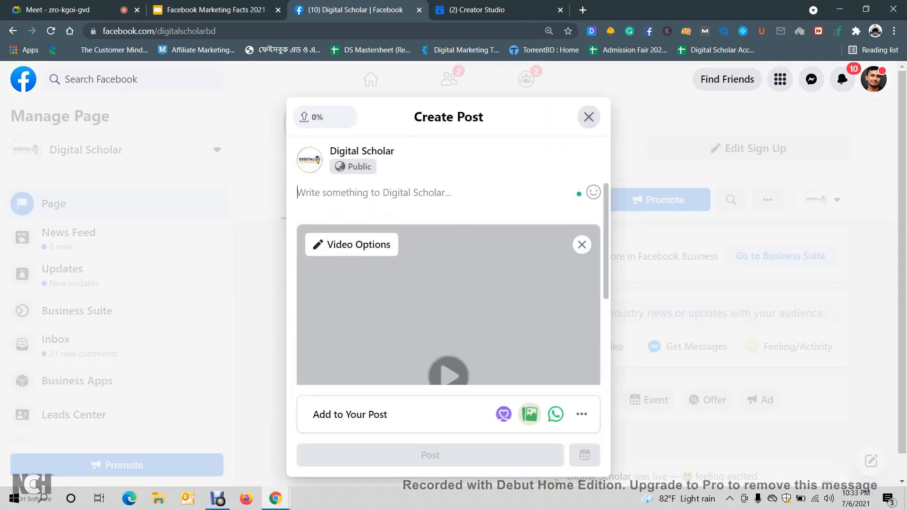
scroll(448, 283, down, 3)
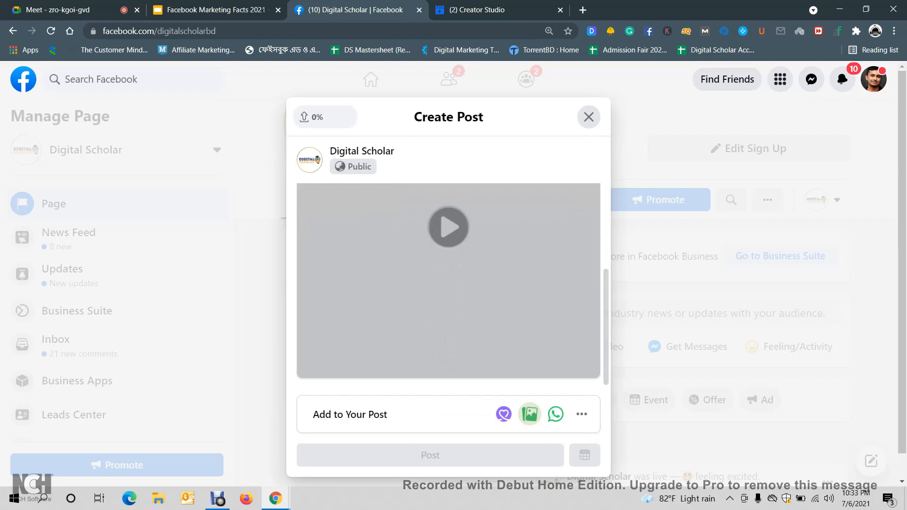
Step: Return to Creator Studio's video upload and examine the title, description and tag fields, including the tag categories
key(ctrl+Tab)
scroll(520, 297, up, 4)
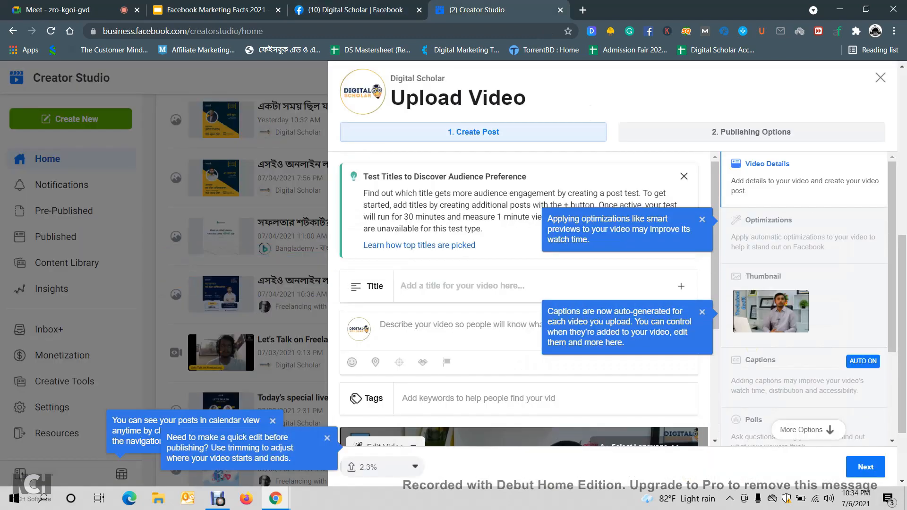
click(388, 325)
scroll(519, 298, down, 1)
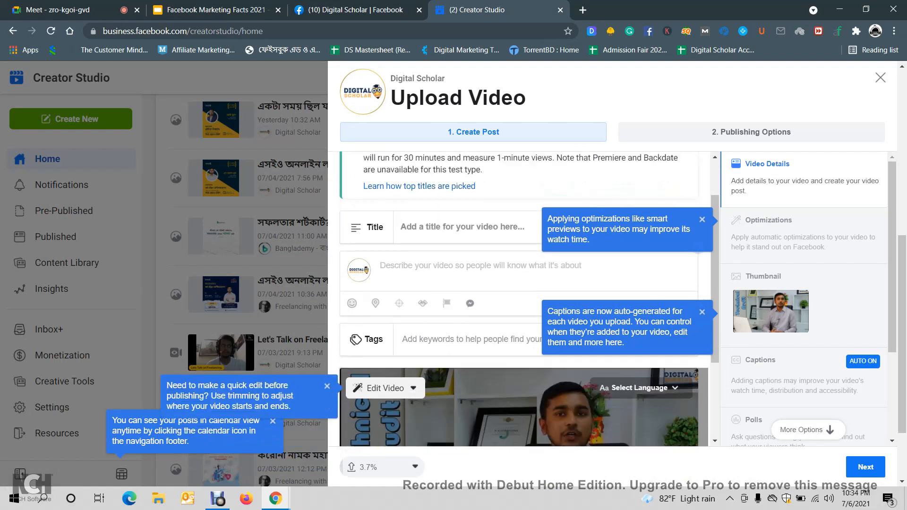
click(467, 339)
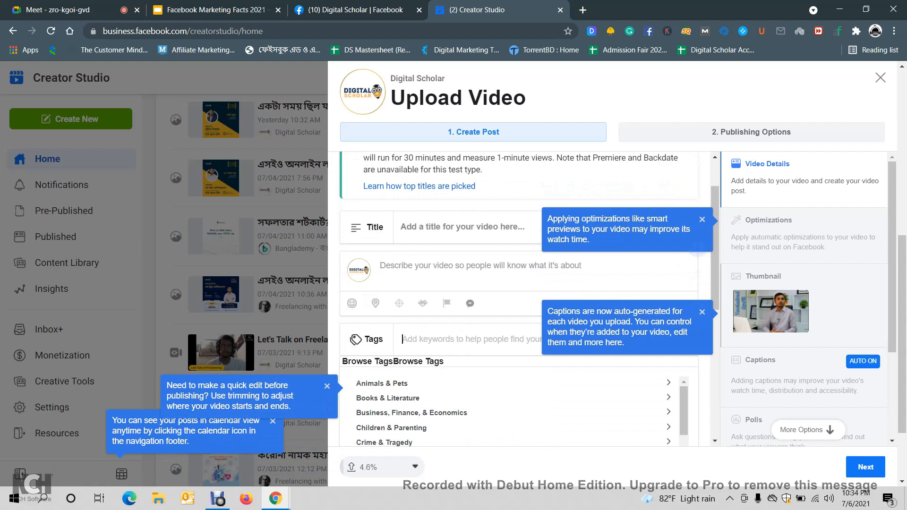
scroll(520, 298, down, 5)
scroll(237, 237, down, 1)
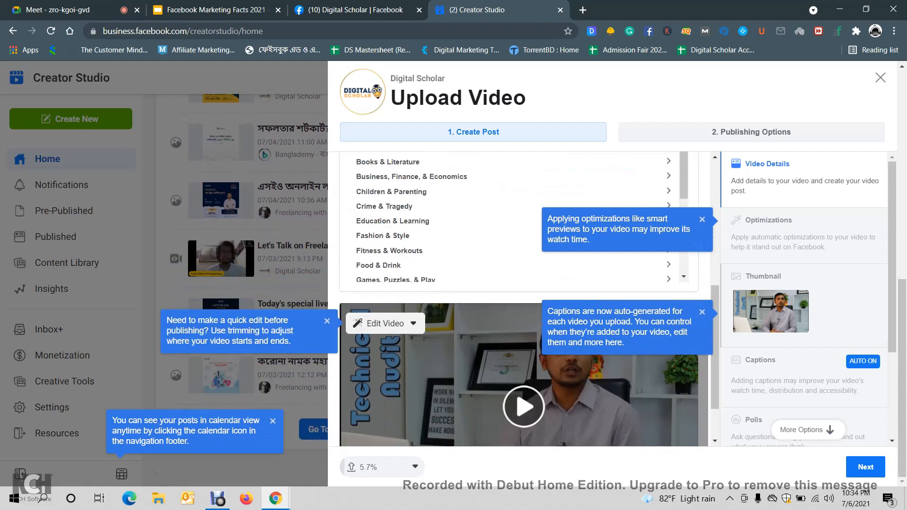
Step: Look through the upload's Thumbnail, Polls, Tracking and 360 Director Tools options
scroll(803, 302, down, 2)
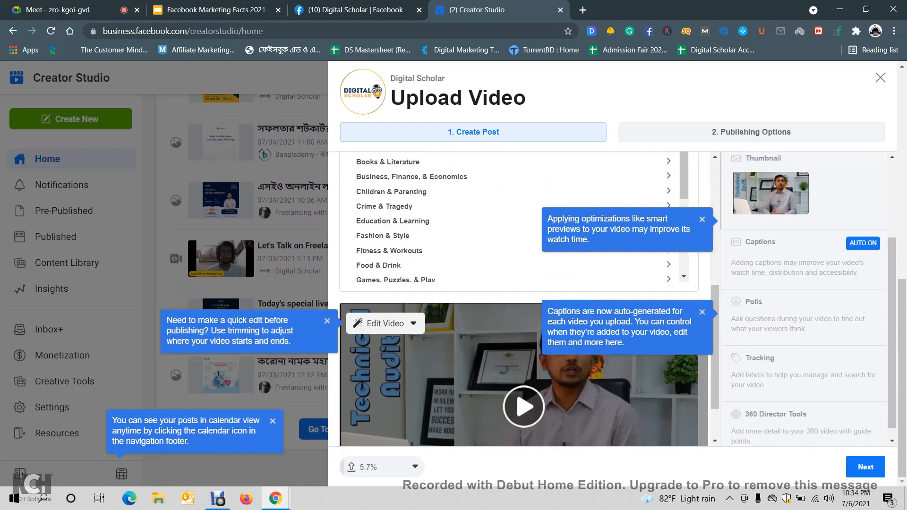
scroll(803, 302, up, 2)
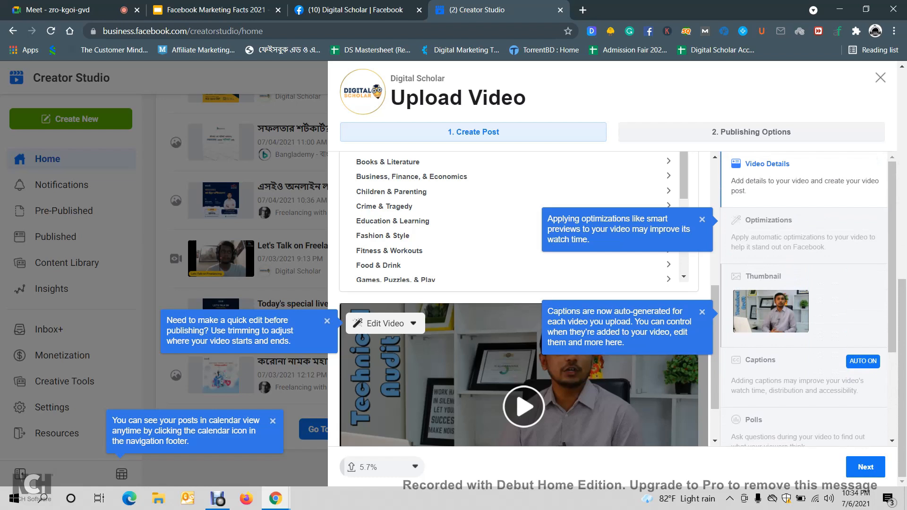
click(763, 276)
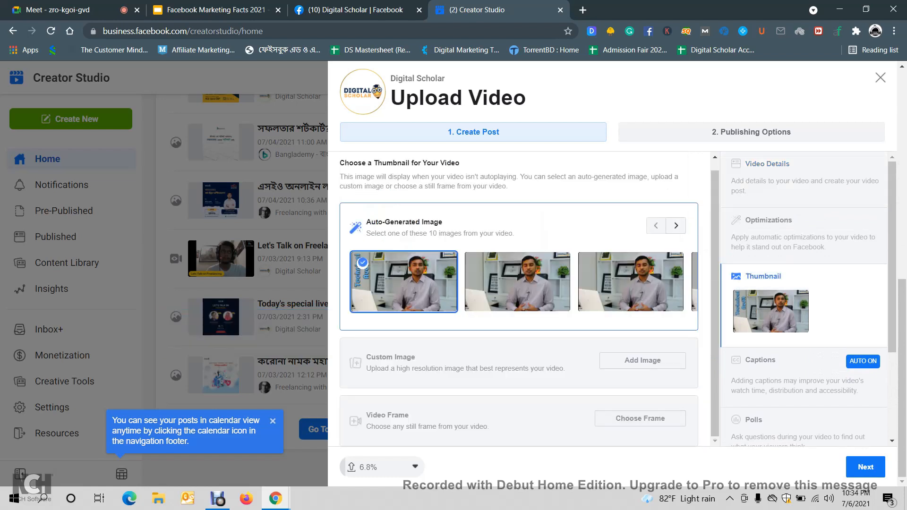
scroll(808, 298, down, 3)
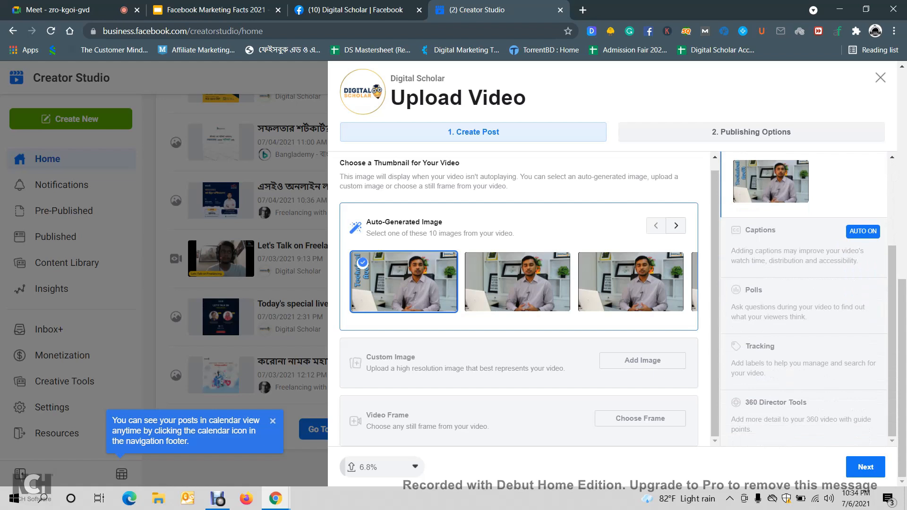
click(803, 303)
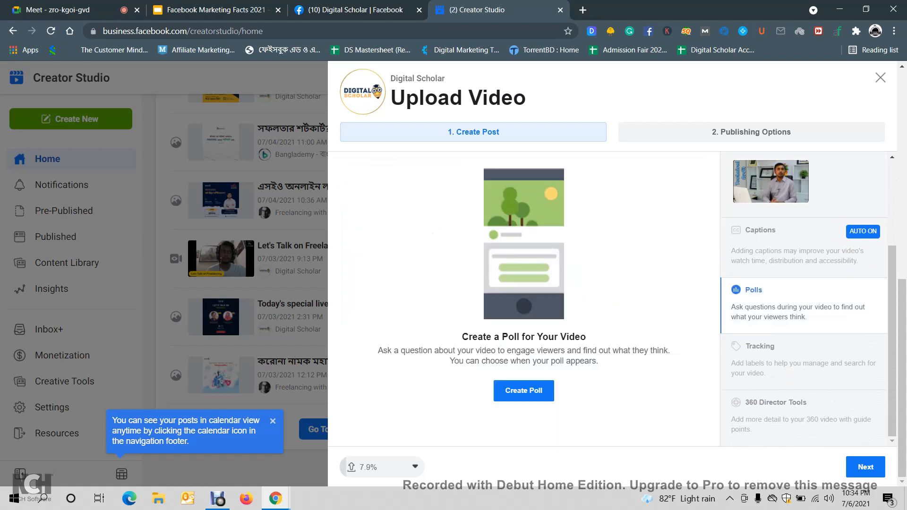
click(803, 360)
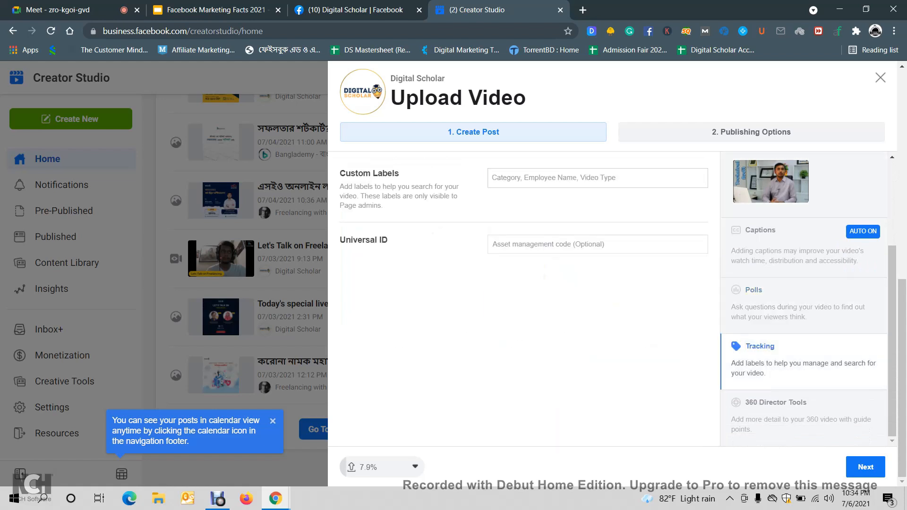
click(803, 416)
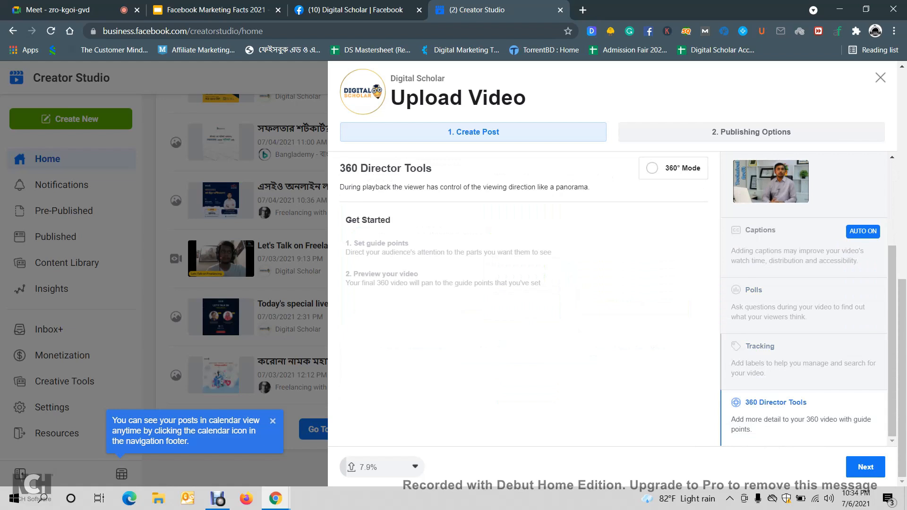
scroll(803, 305, up, 6)
scroll(803, 305, up, 5)
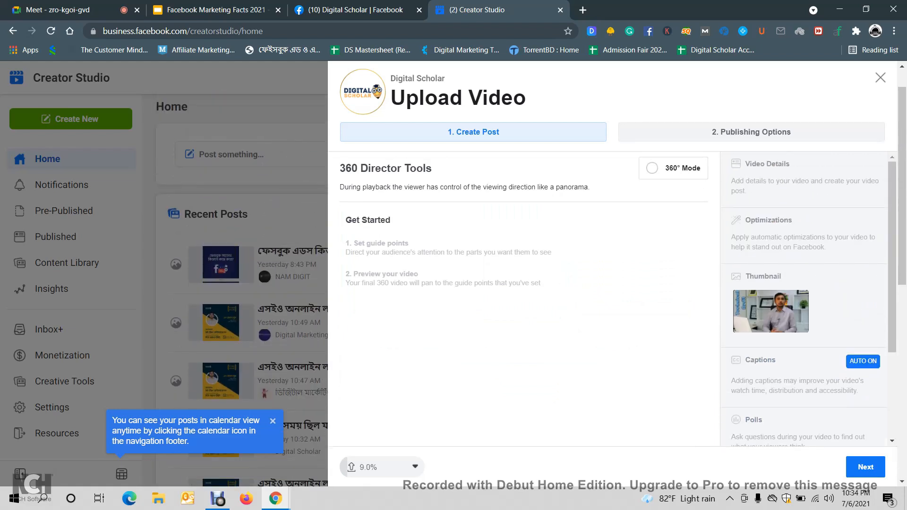
Step: Discard the unsaved Creator Studio video upload and the unfinished video post on the Digital Scholar Facebook page
click(880, 77)
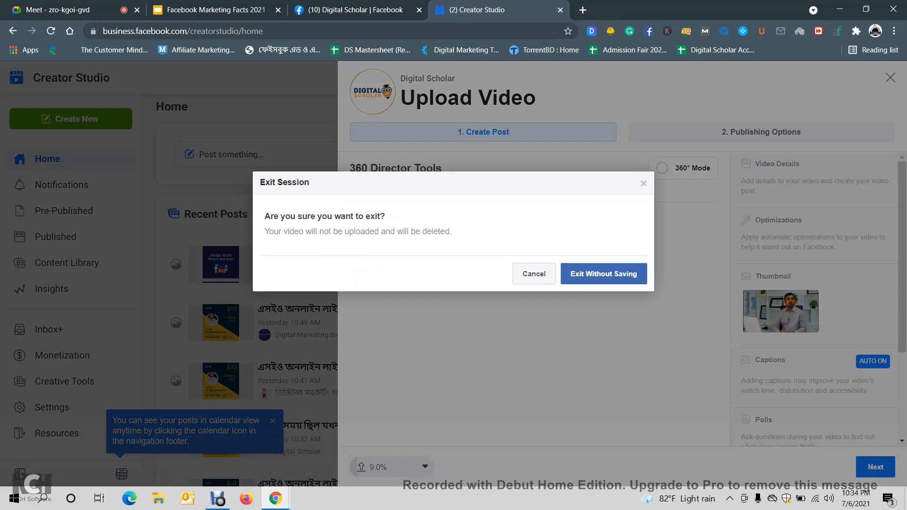
click(603, 274)
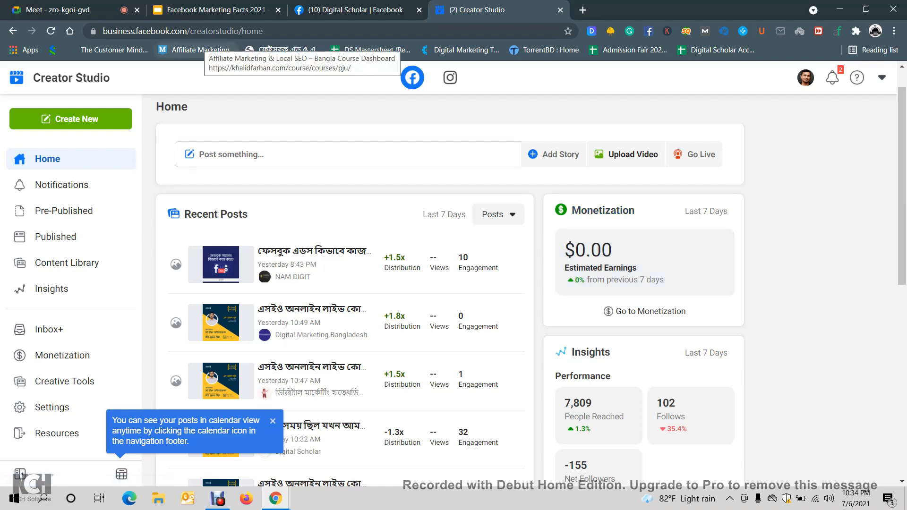
click(359, 9)
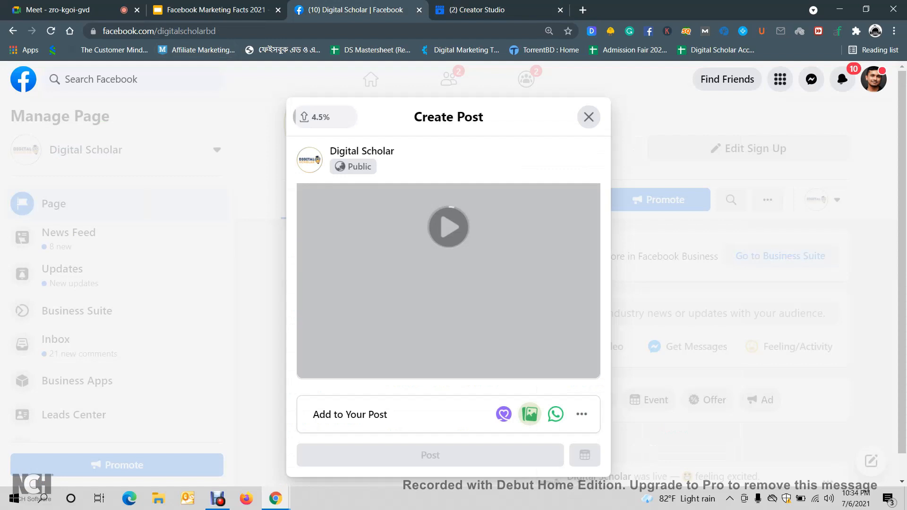
click(588, 116)
click(580, 305)
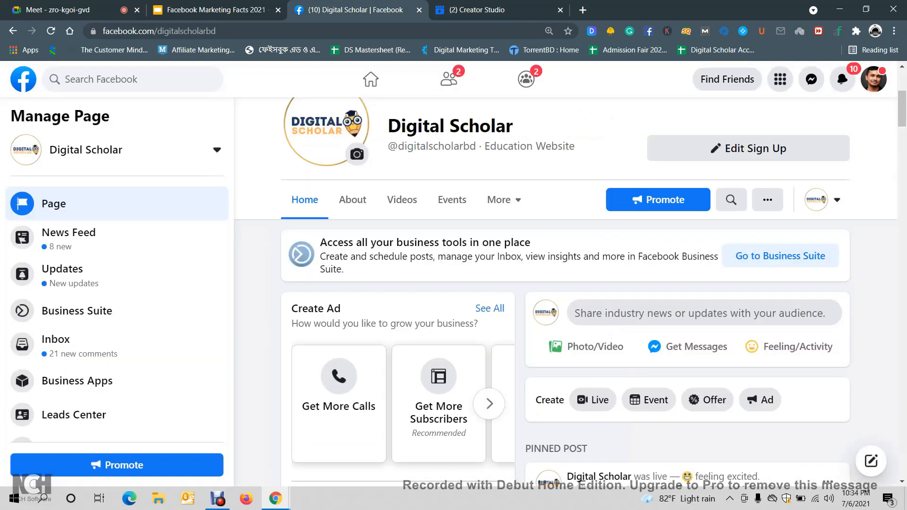
Step: Review the Digital Scholar page's posts and its page information, including the linked social accounts
scroll(118, 284, down, 5)
scroll(118, 284, up, 5)
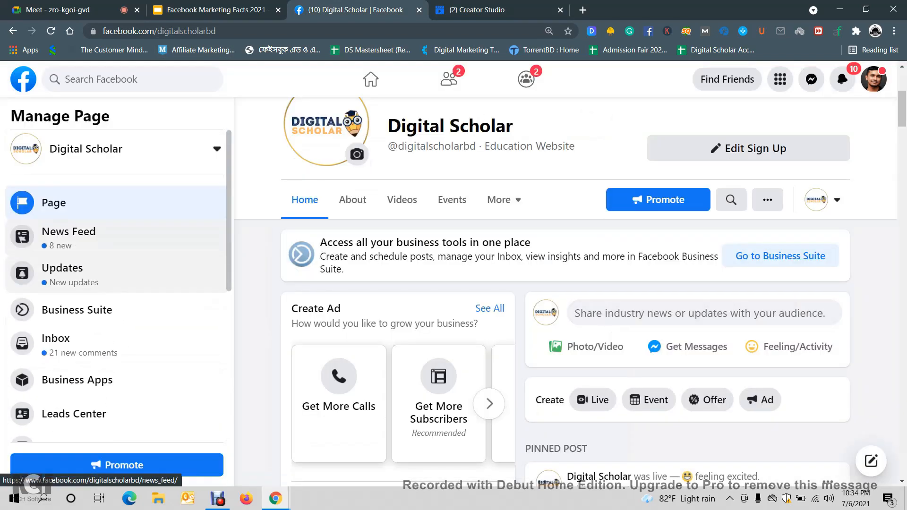
scroll(397, 378, down, 10)
scroll(342, 325, down, 5)
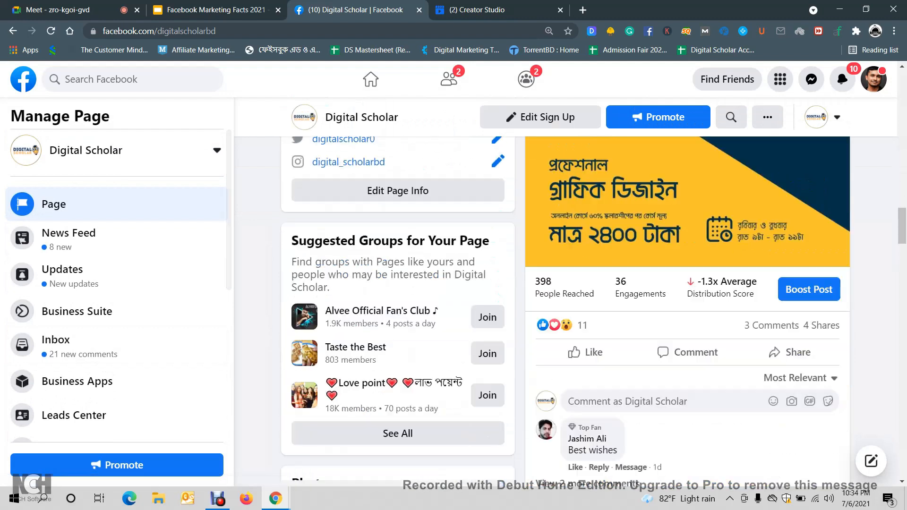
scroll(342, 325, up, 5)
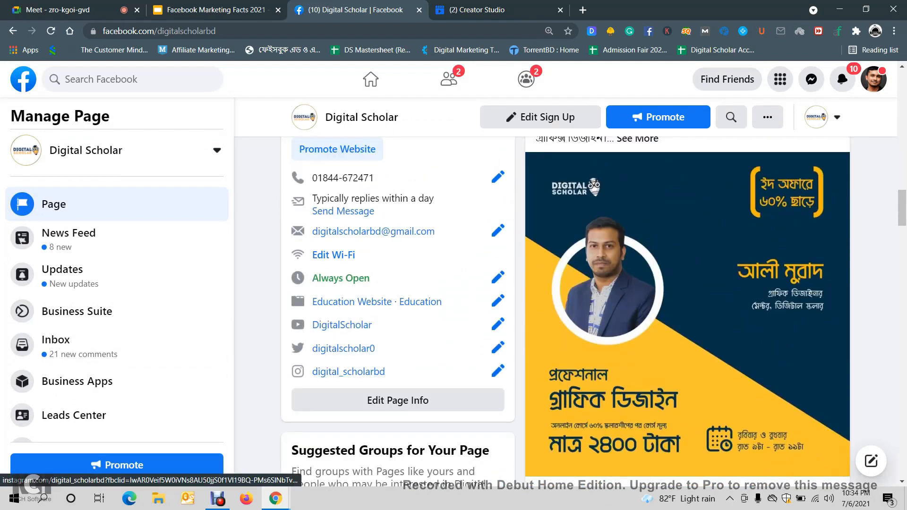
Step: Switch back to Creator Studio and open its Instagram content library
key(ctrl+Tab)
click(450, 77)
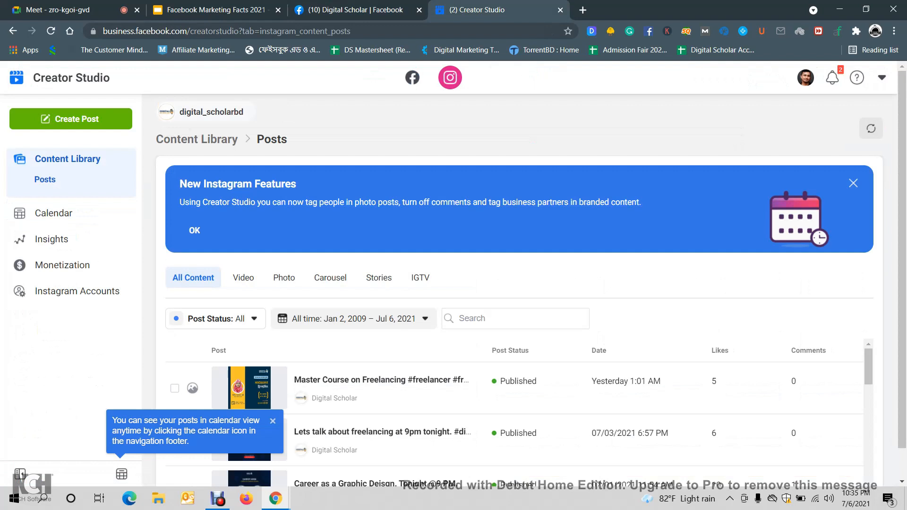
Step: Look over the Instagram posts, close Creator Studio and return to the top of the Digital Scholar Facebook page
scroll(520, 283, down, 1)
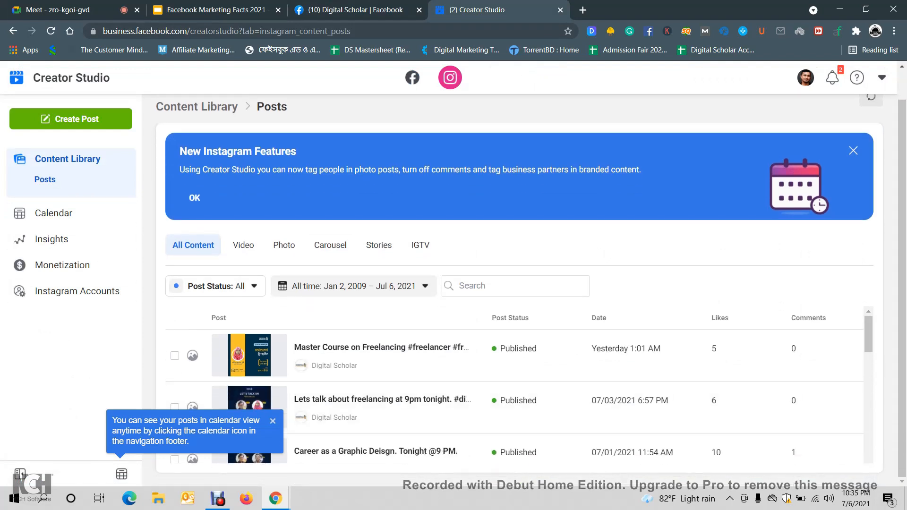
scroll(519, 426, up, 1)
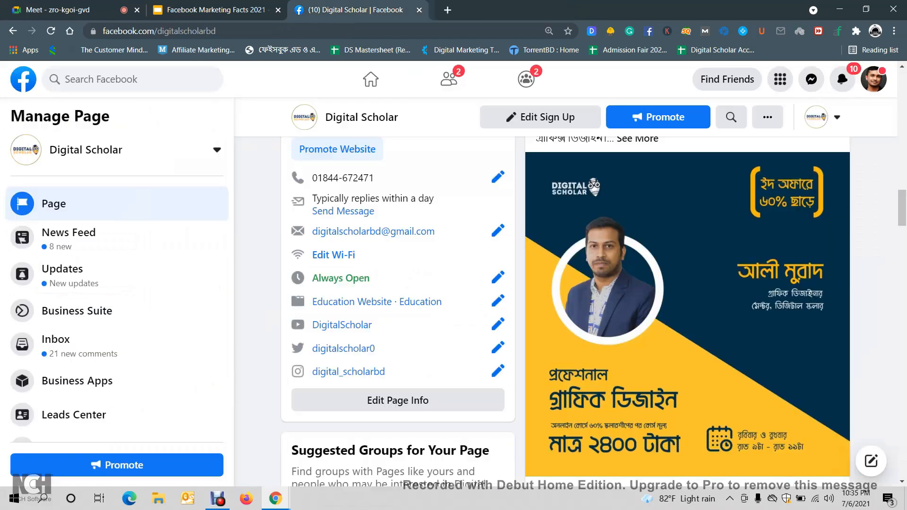
click(561, 10)
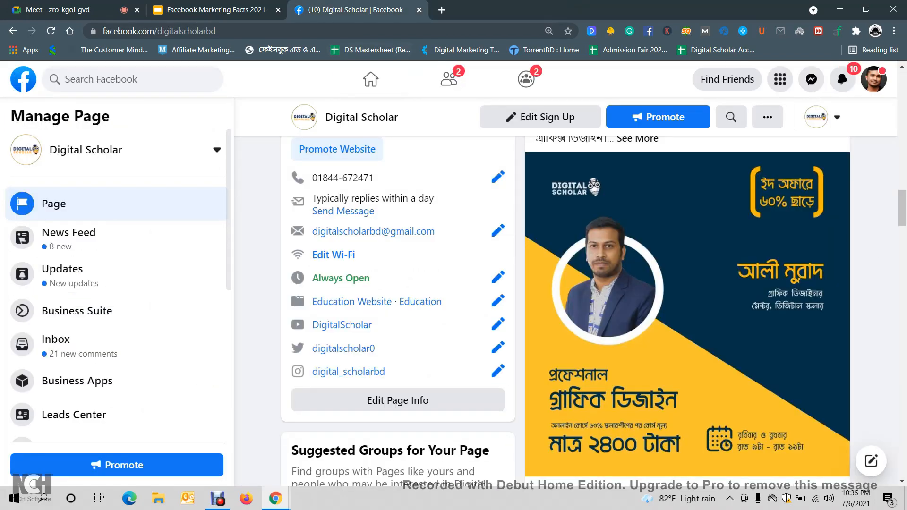
scroll(593, 312, up, 10)
scroll(594, 312, up, 10)
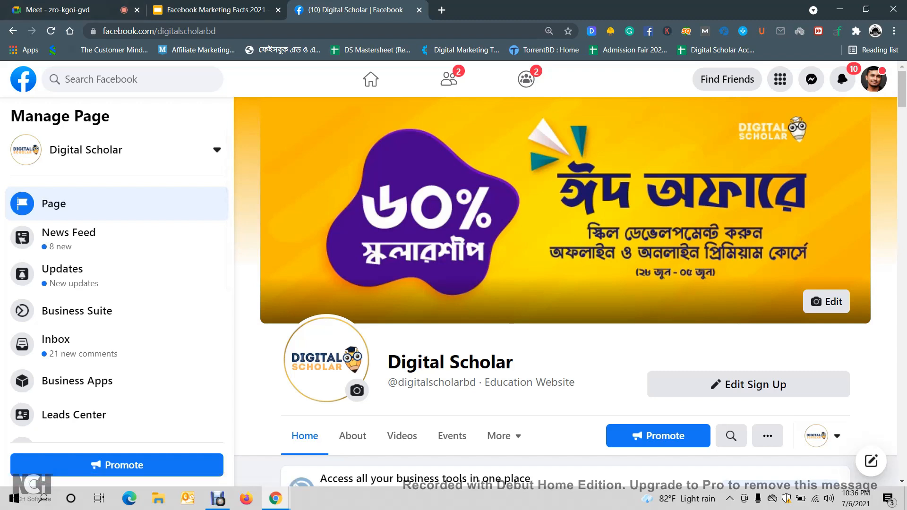
Step: Reopen Creator Studio in a new browser tab and start a new story for the Digital Scholar page
key(ctrl+t)
text(creator studio)
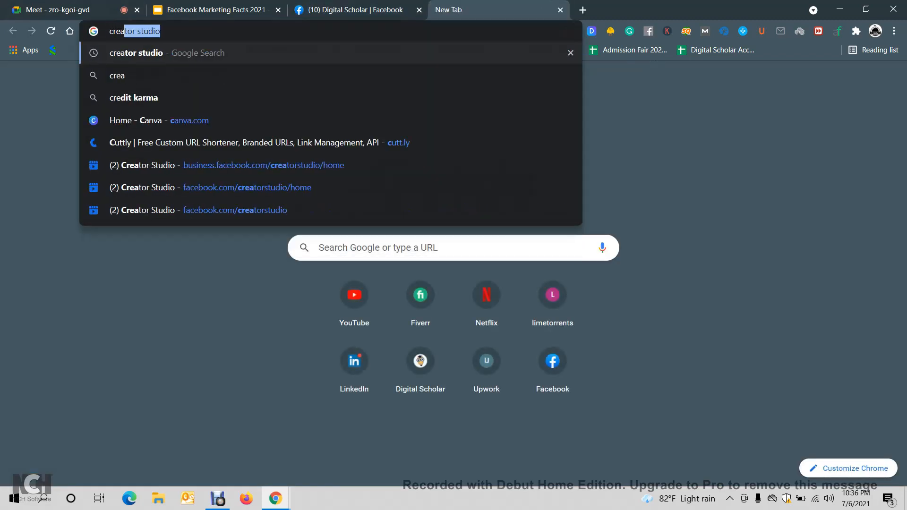
key(Return)
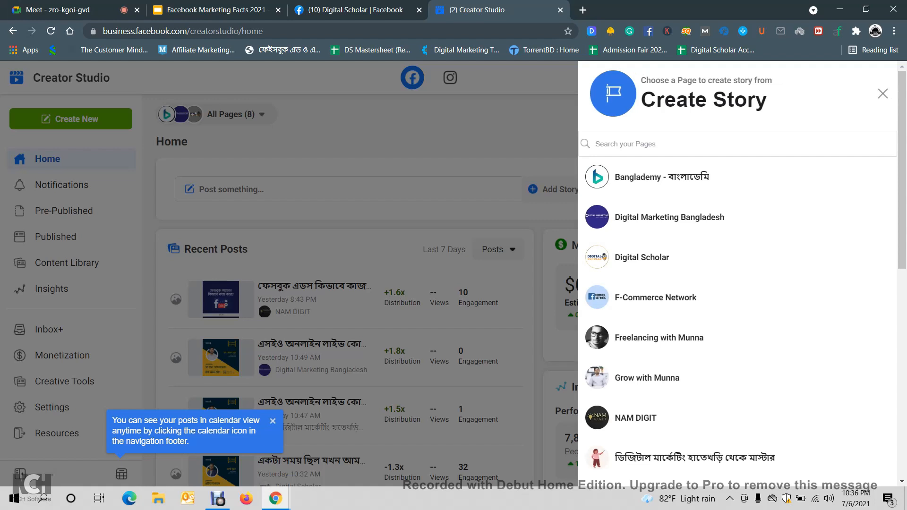
click(641, 257)
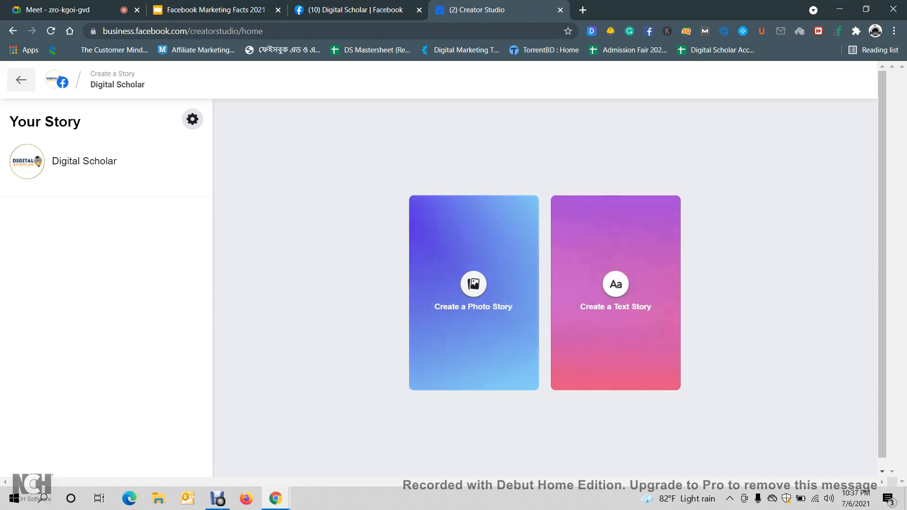
Step: Create a photo story from WhatsApp Image 2021-06-27 at 2.21.12 PM in Downloads, zoomed out to fit the full poster in the frame
click(473, 293)
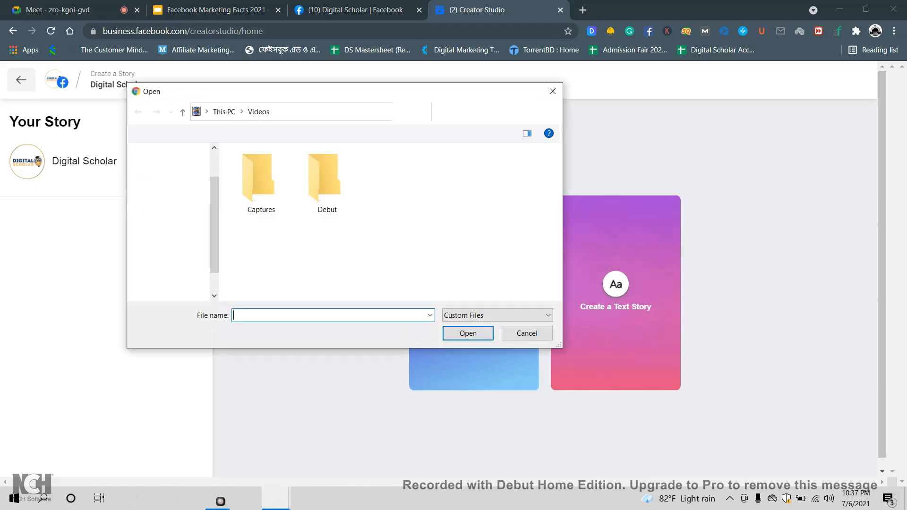
click(175, 211)
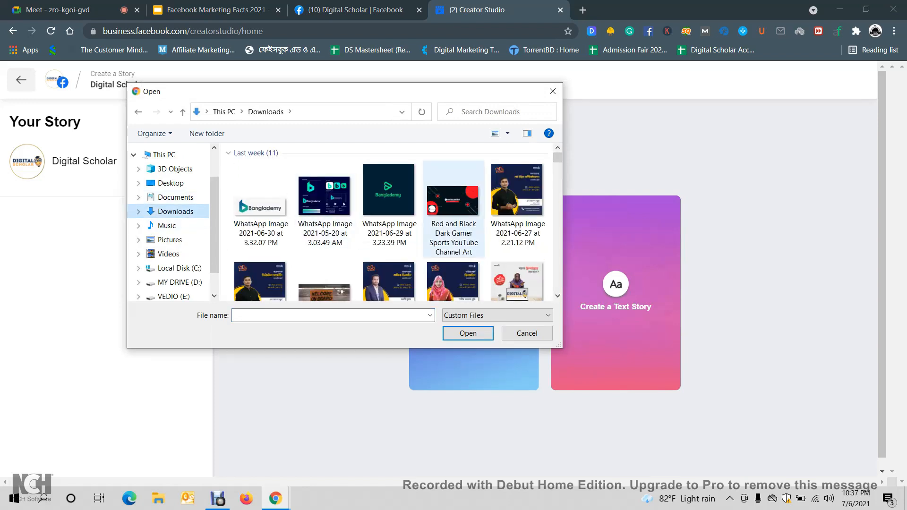
click(518, 204)
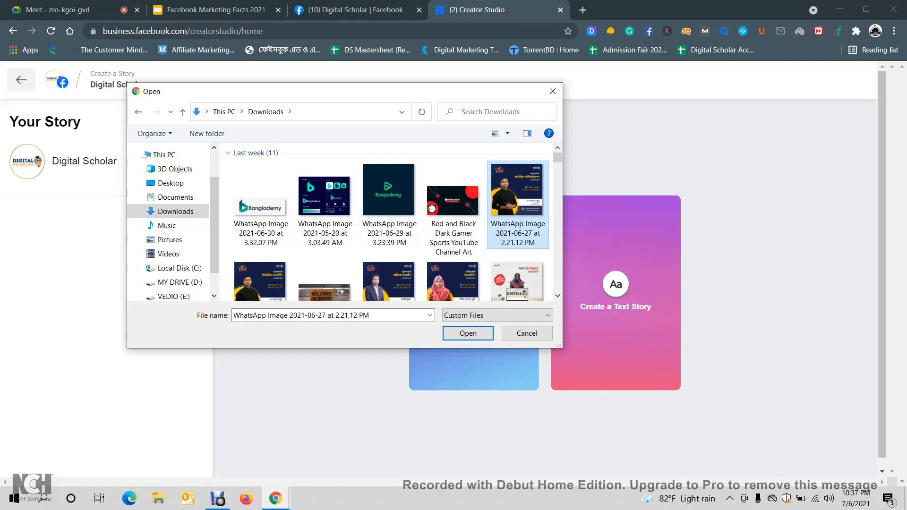
click(468, 333)
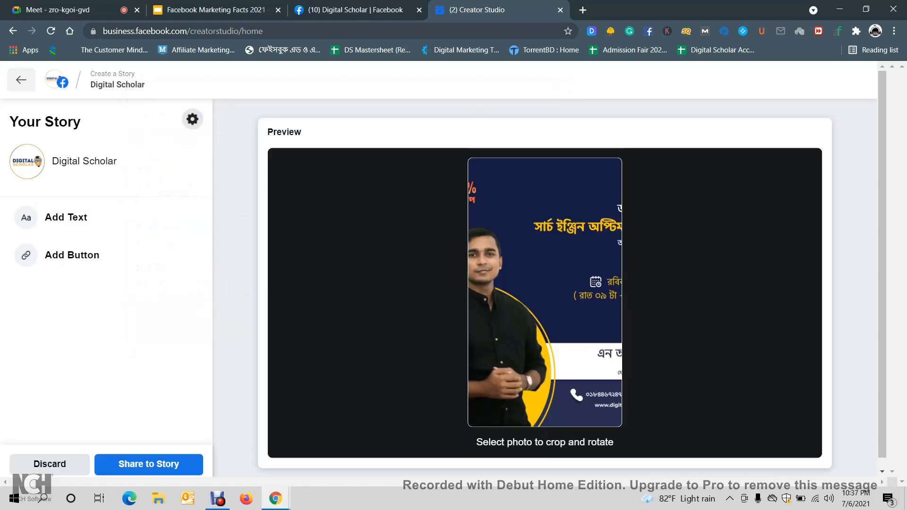
click(545, 293)
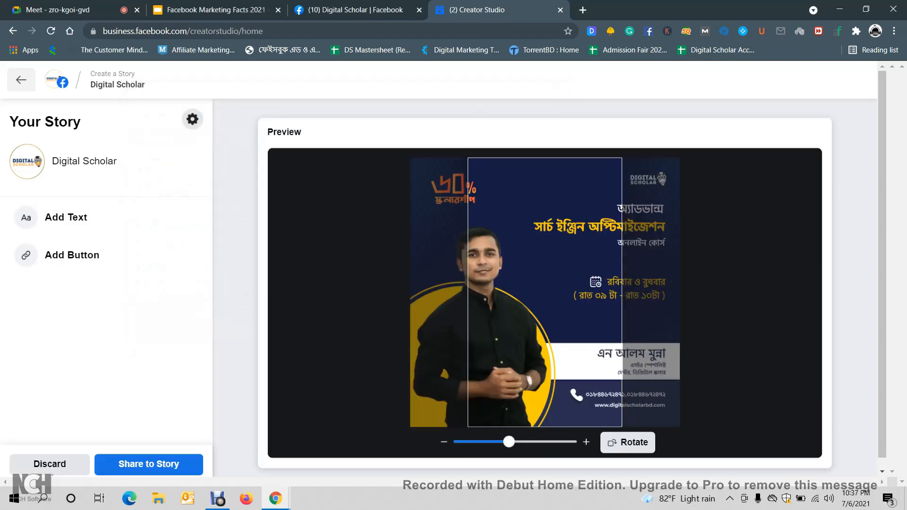
drag(508, 441, 483, 441)
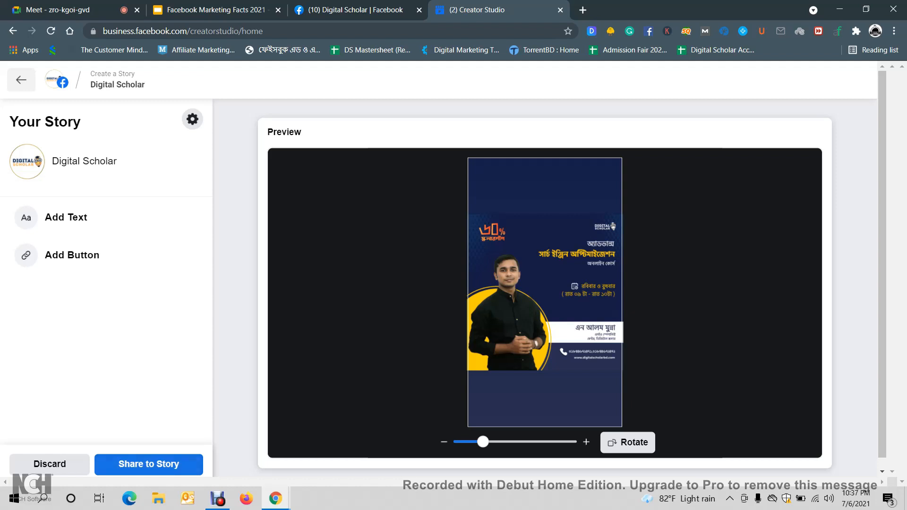
Step: Add a Call Now button to the photo story
click(71, 255)
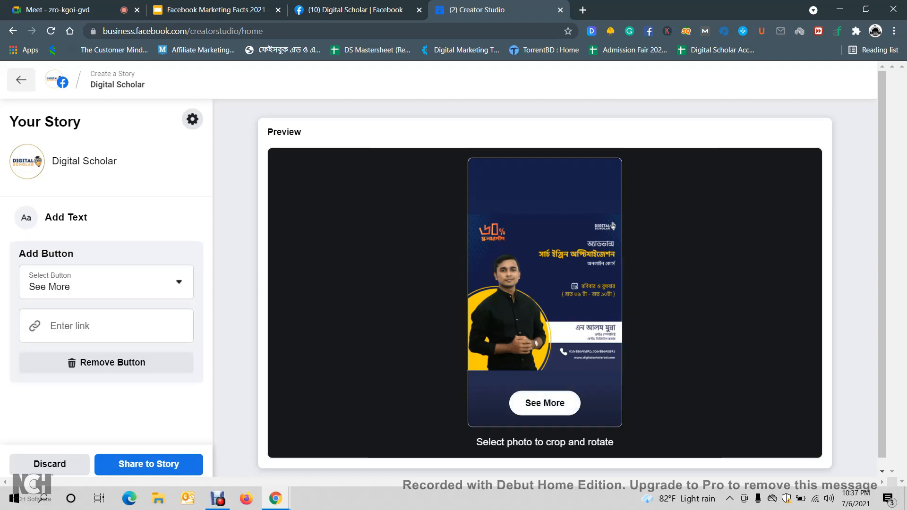
click(106, 282)
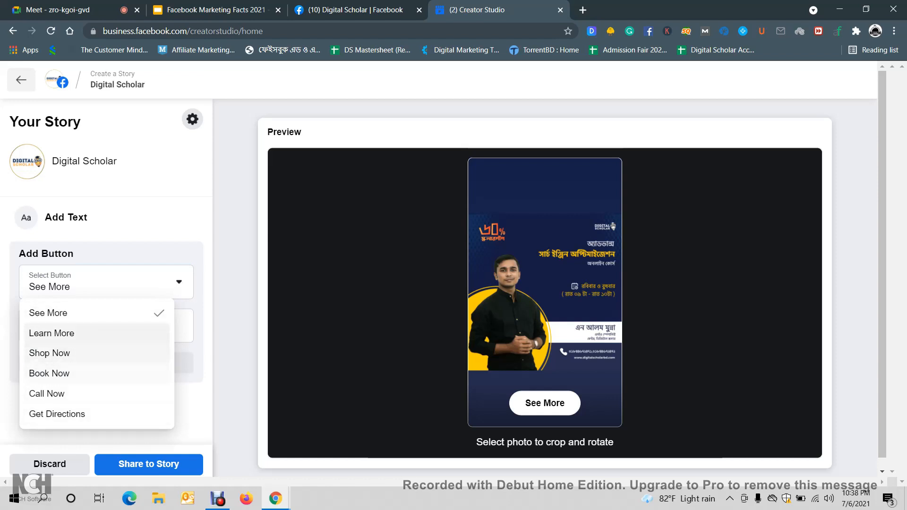
click(46, 394)
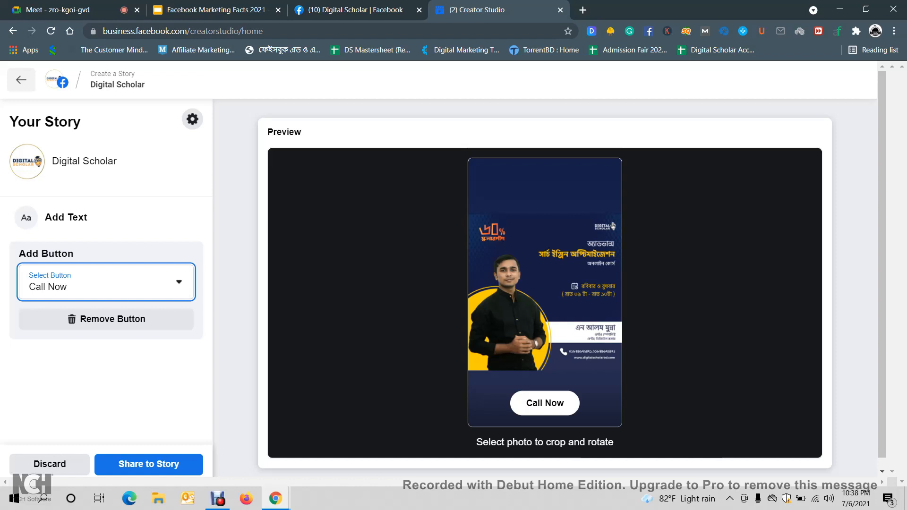
key(space)
key(Up)
key(Down)
key(Down)
key(Up)
key(Up)
key(Down)
key(Return)
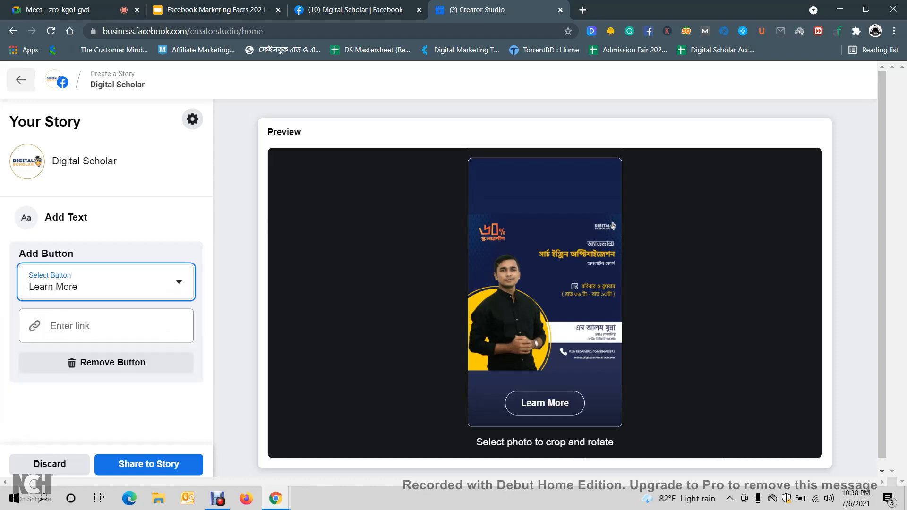
click(106, 326)
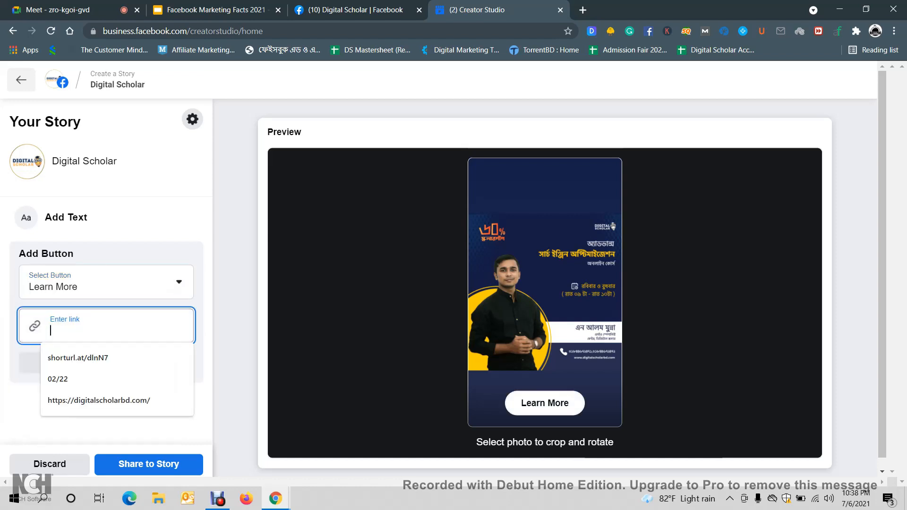
key(Down)
key(Down)
key(Down)
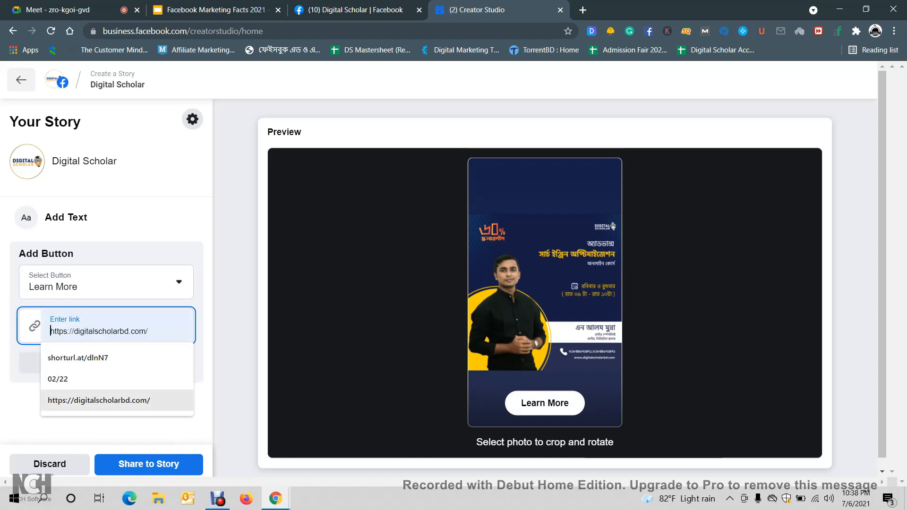
key(Return)
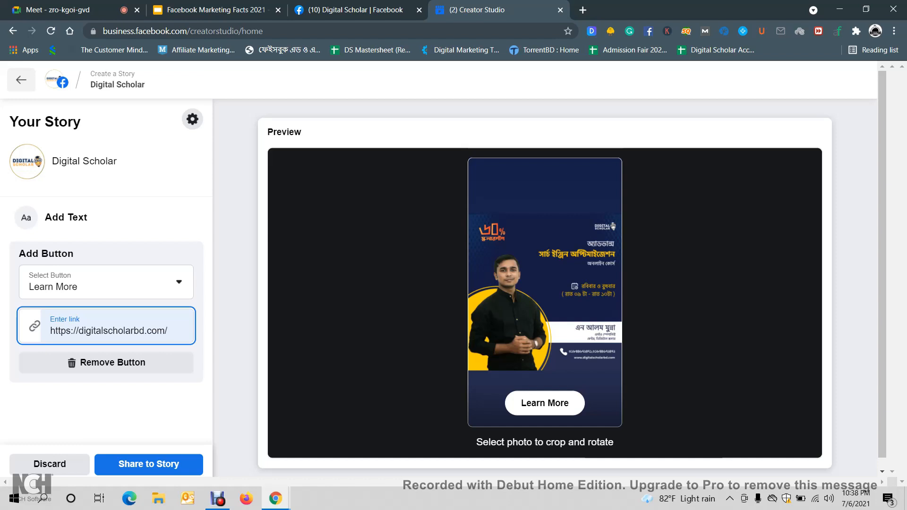
Step: Set the story's button back to Call Now and share the story
click(106, 282)
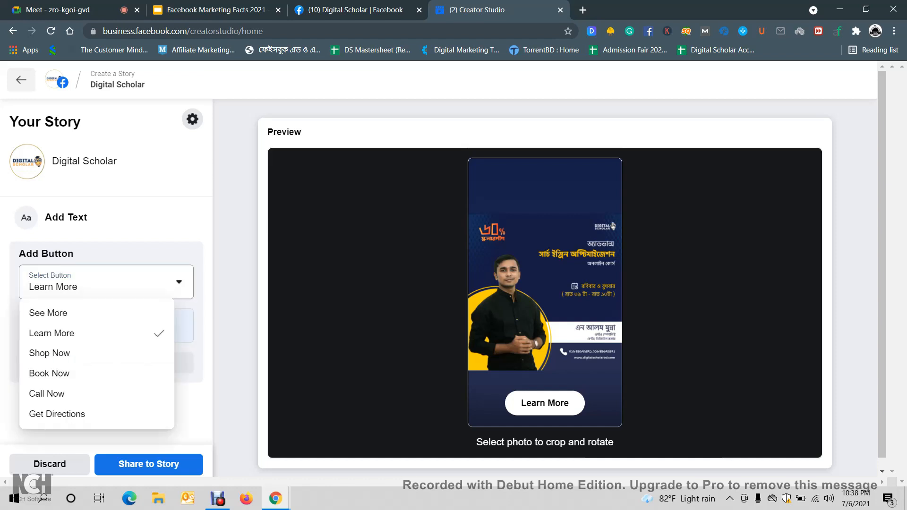
click(47, 392)
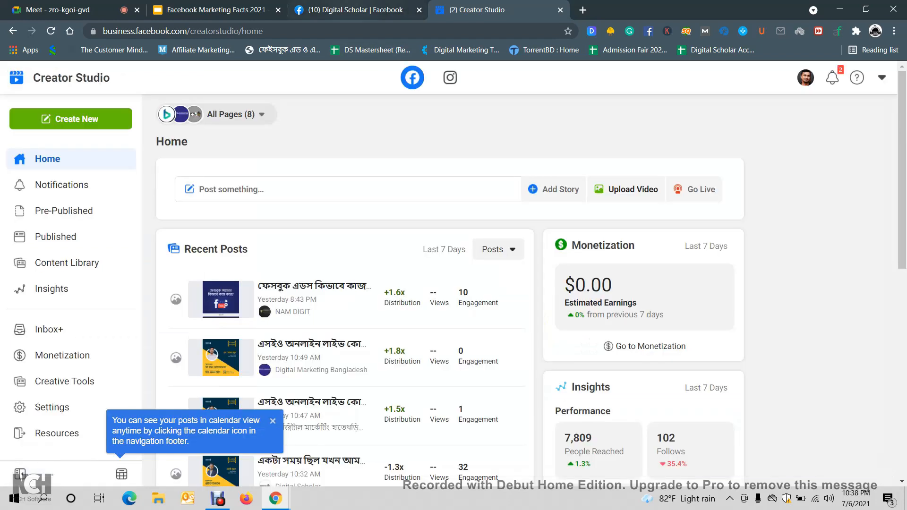
Step: Switch to the Facebook home feed, check the story's publishing status in Creator Studio, and refresh the feed
click(354, 10)
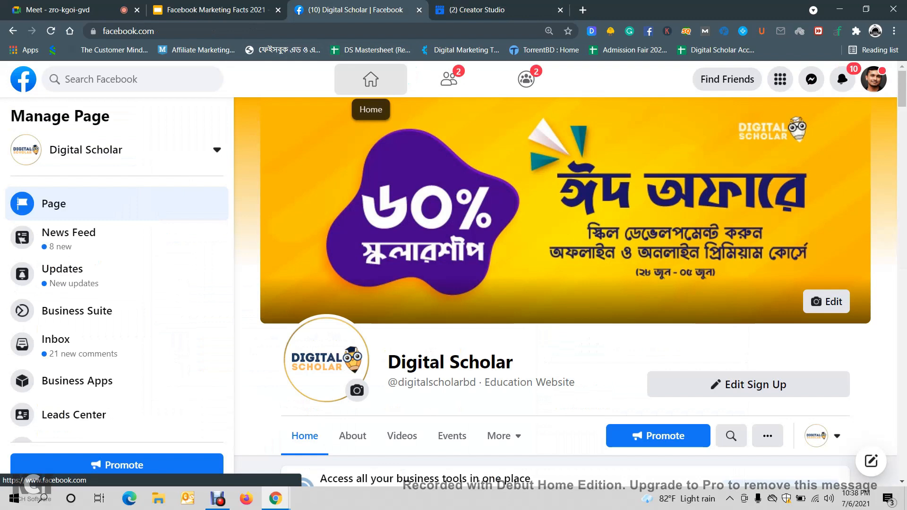
click(371, 79)
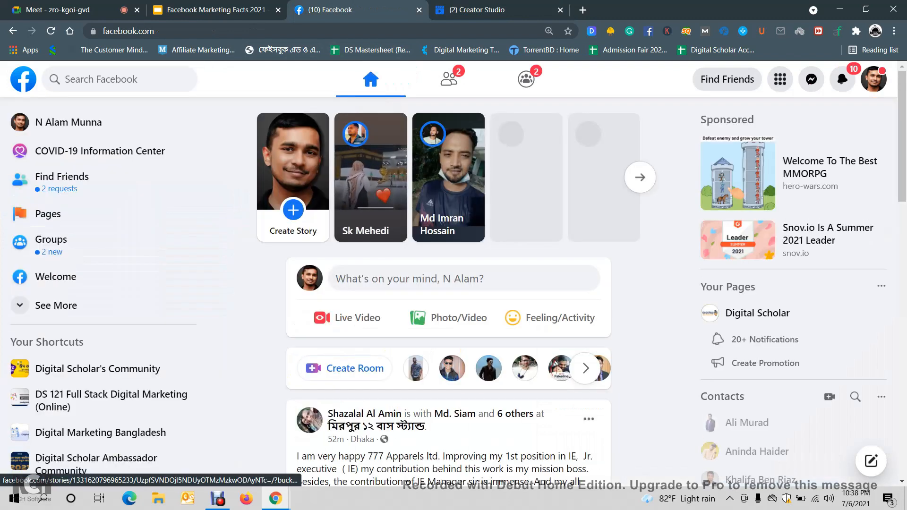
key(ctrl+Tab)
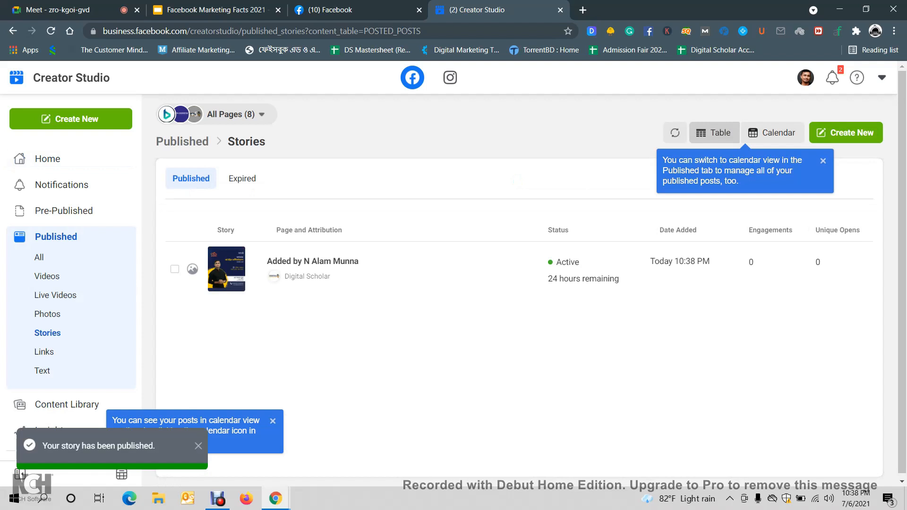
click(388, 10)
click(51, 31)
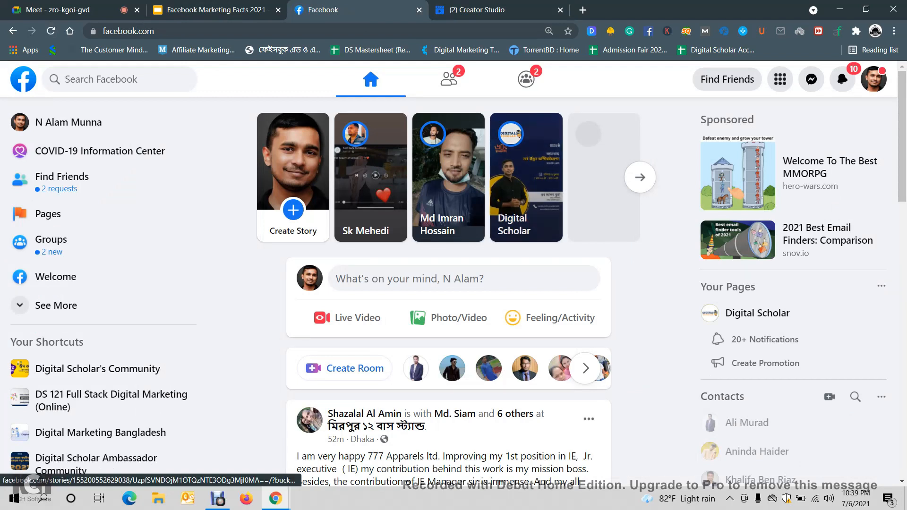
Step: View the Digital Scholar story from the home feed and compare it with Creator Studio's published stories list
click(526, 178)
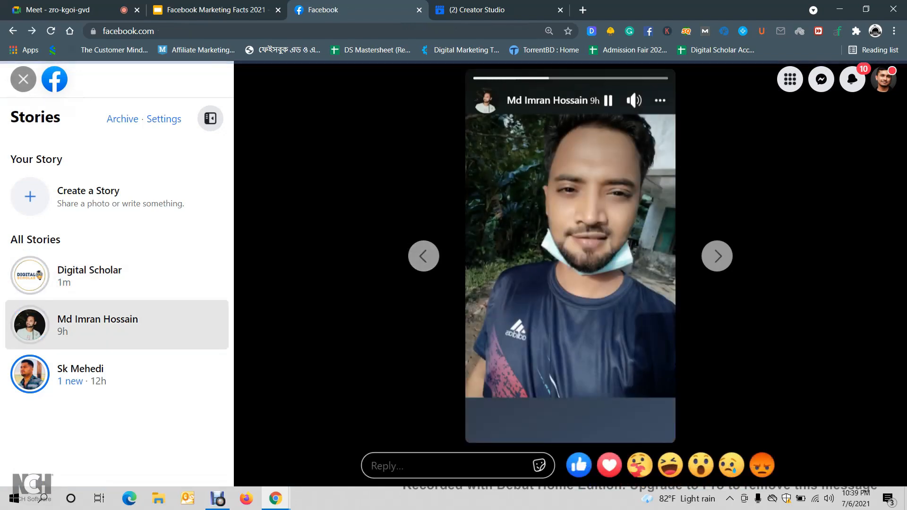
click(529, 10)
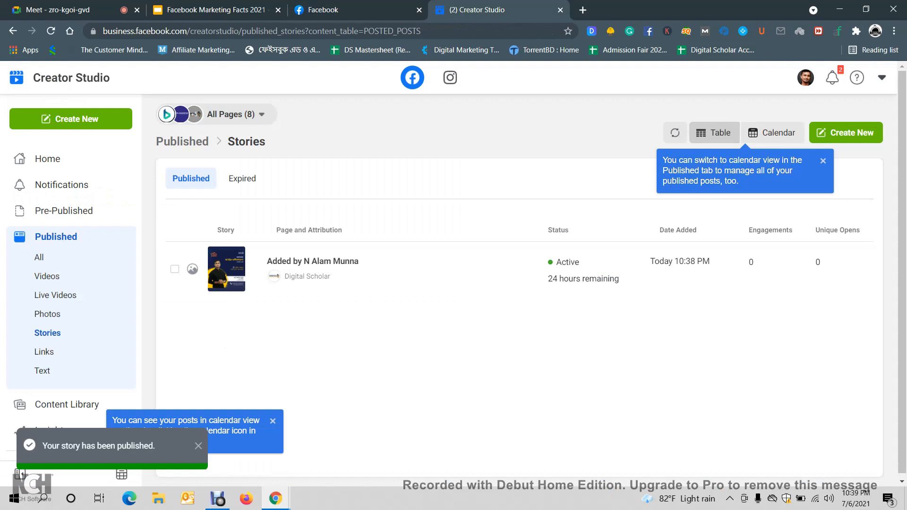
click(340, 10)
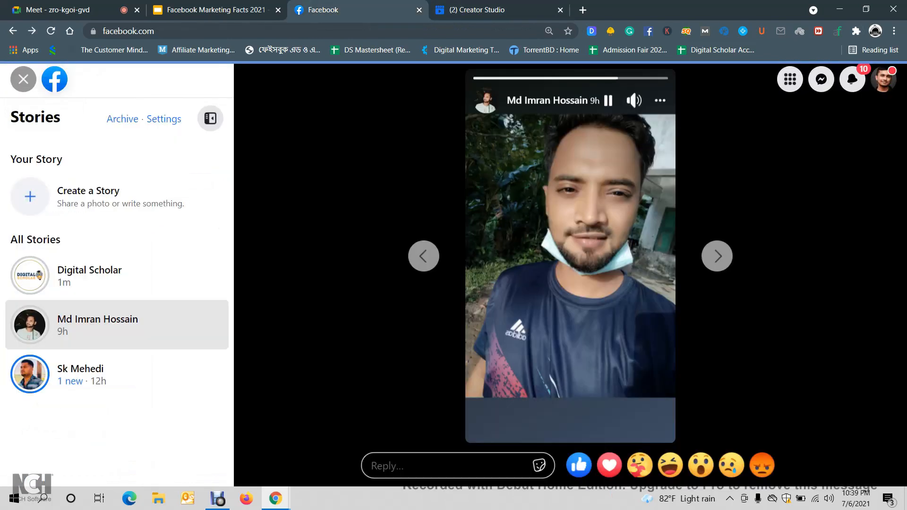
Step: Return to the Digital Scholar page, view its story from the profile picture, and close the story viewer
click(12, 31)
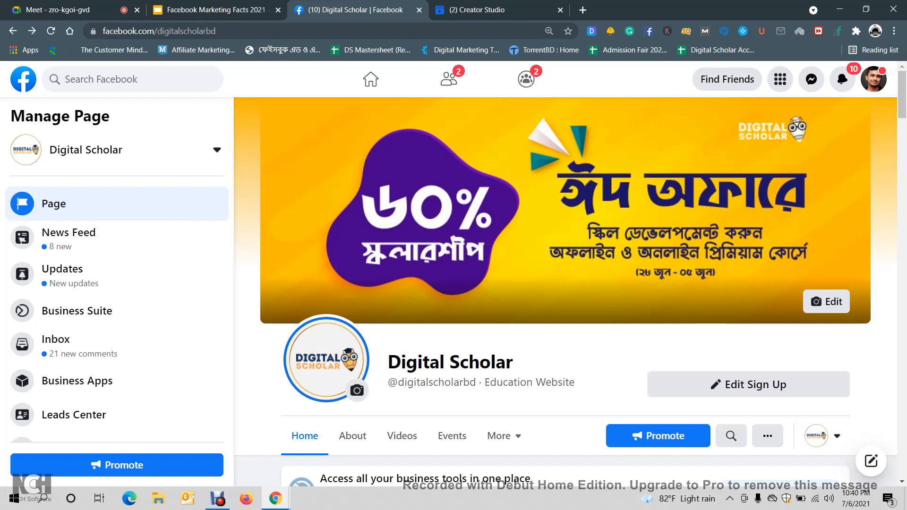
click(326, 374)
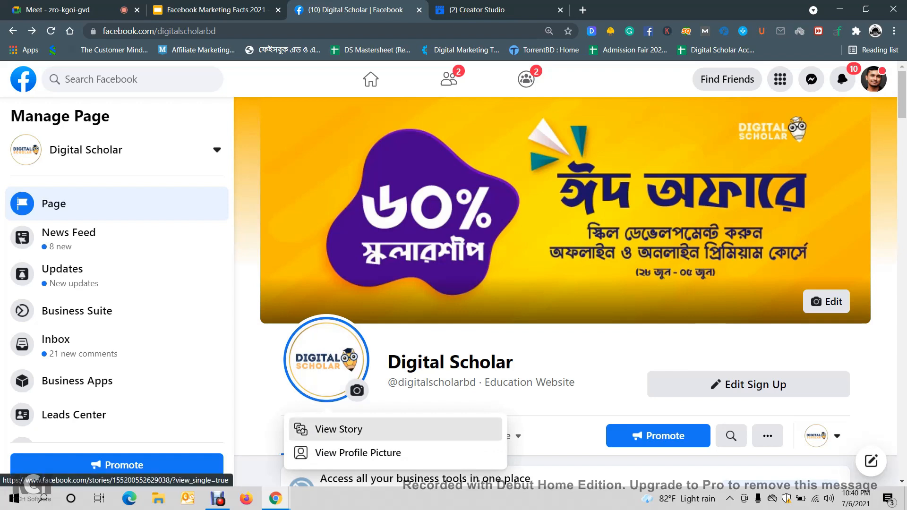
click(359, 429)
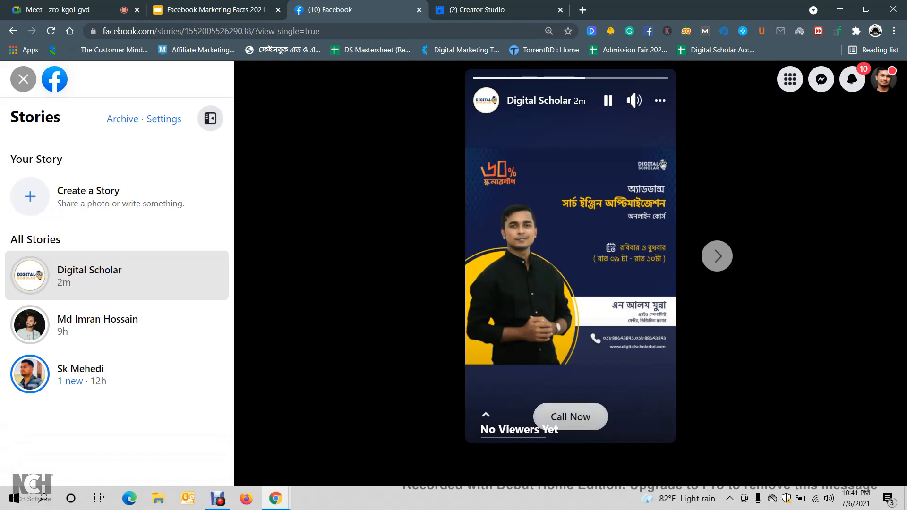
click(22, 79)
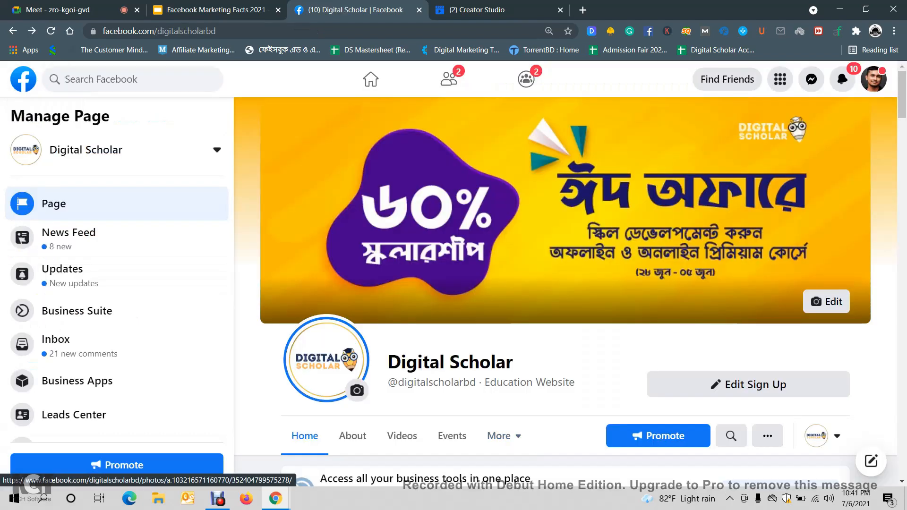